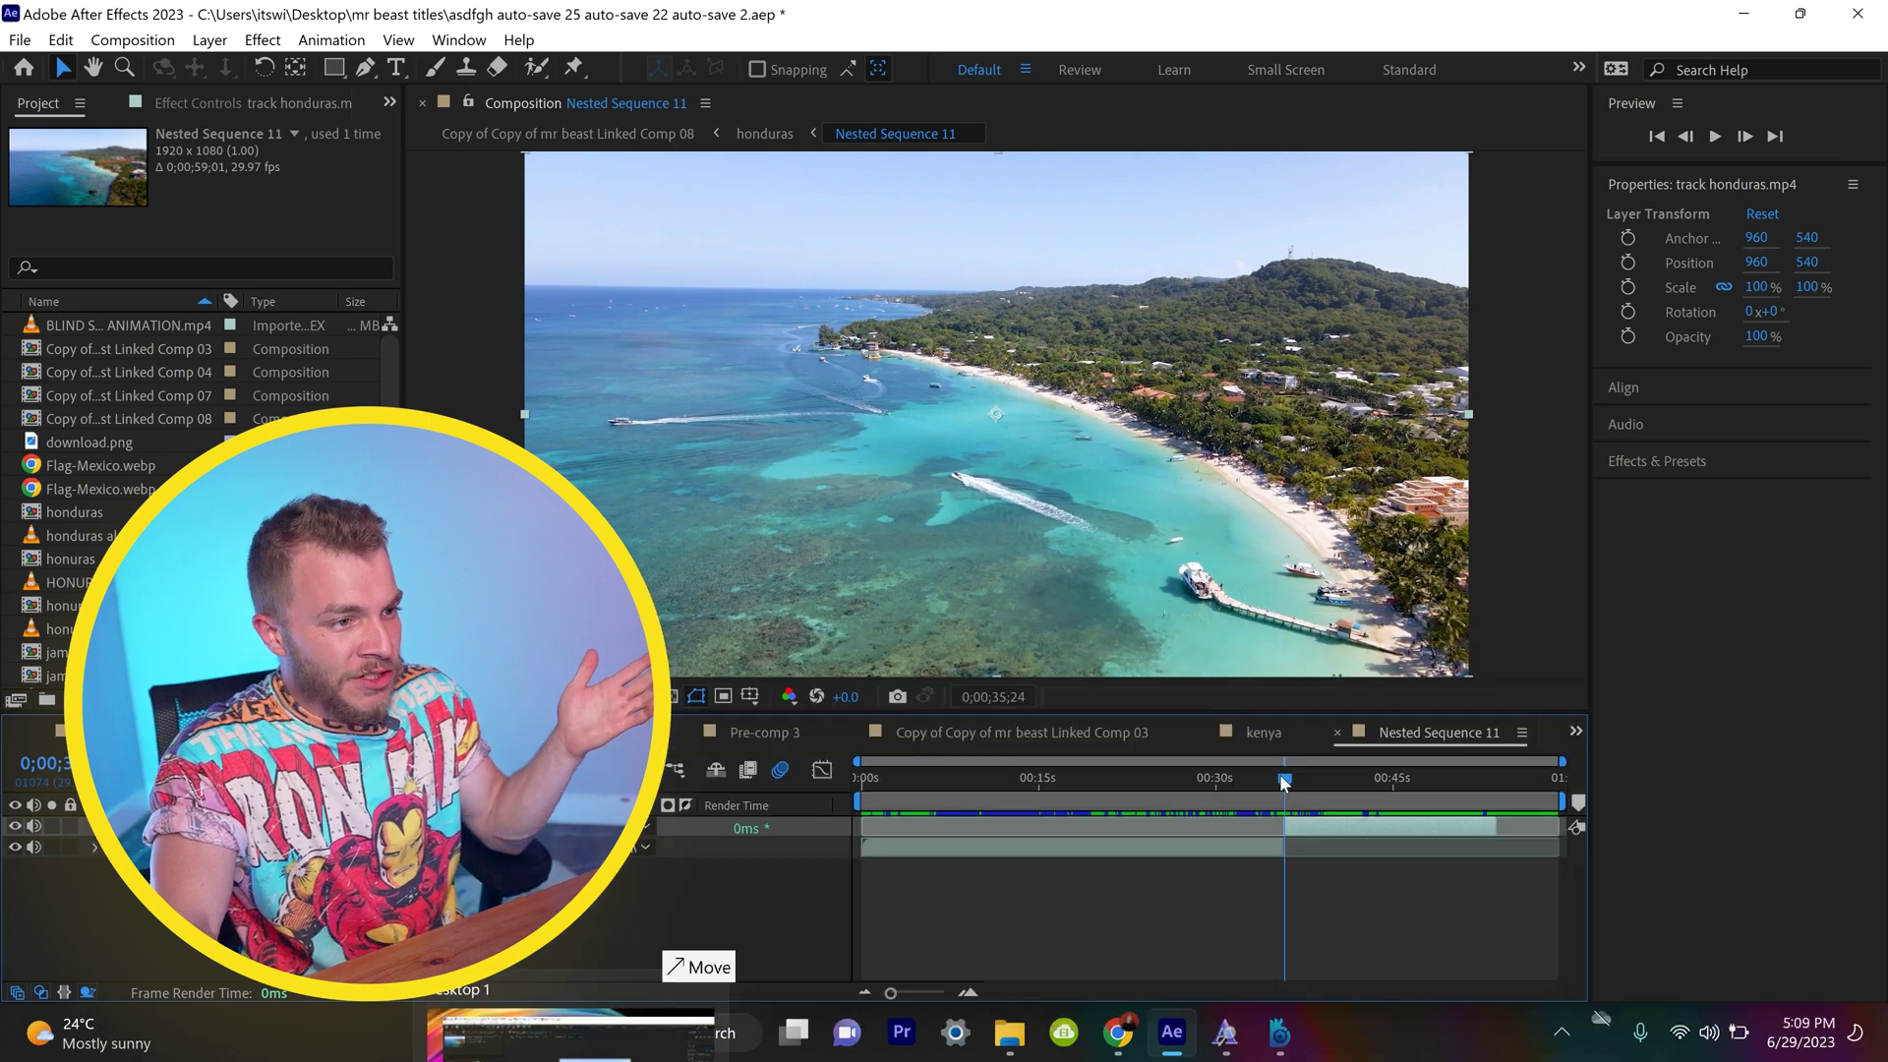
Step: Scrub the timeline to preview the beach footage further along
{"action": "left_click_drag", "start_coordinate": [1334, 781], "coordinate": [1362, 782]}
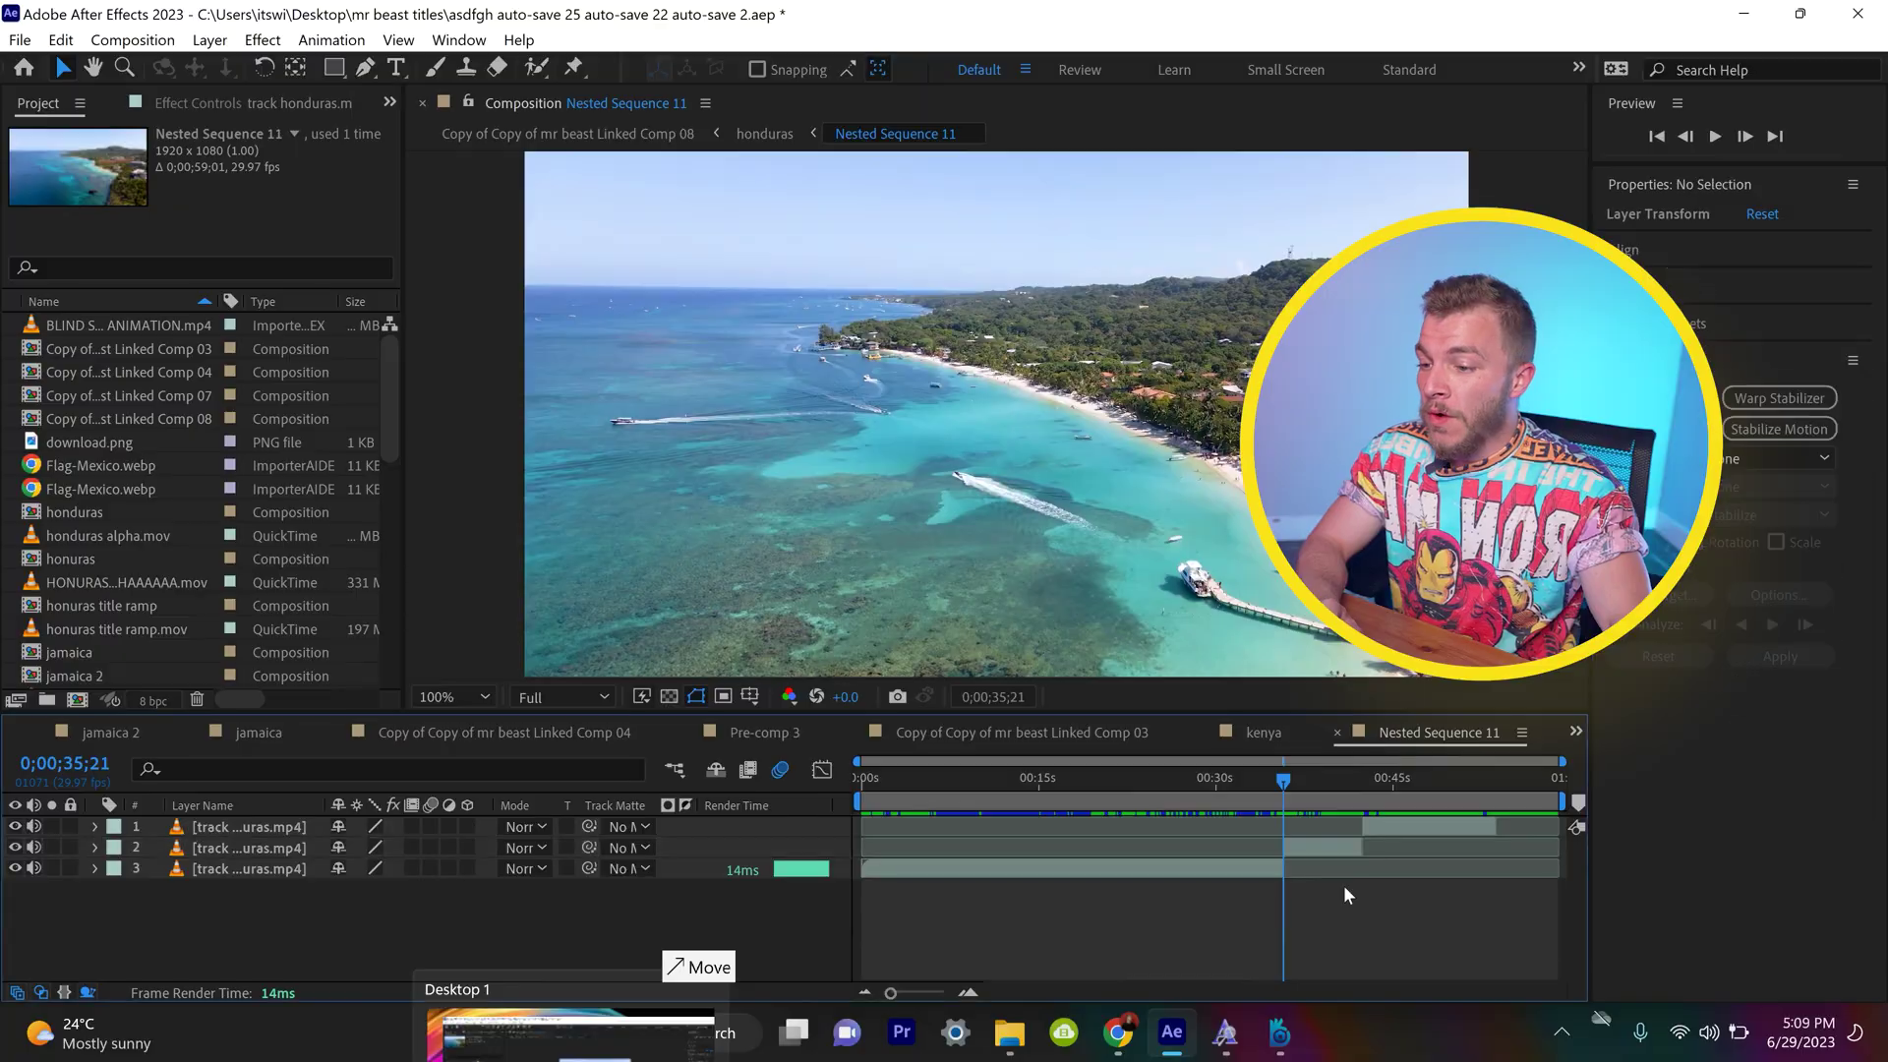
Step: Rename layer 2 to 'honduras animation' and solve a 3D camera track on it
{"action": "right_click", "coordinate": [196, 845]}
{"action": "left_click", "coordinate": [259, 782]}
{"action": "type", "text": "honduras a"}
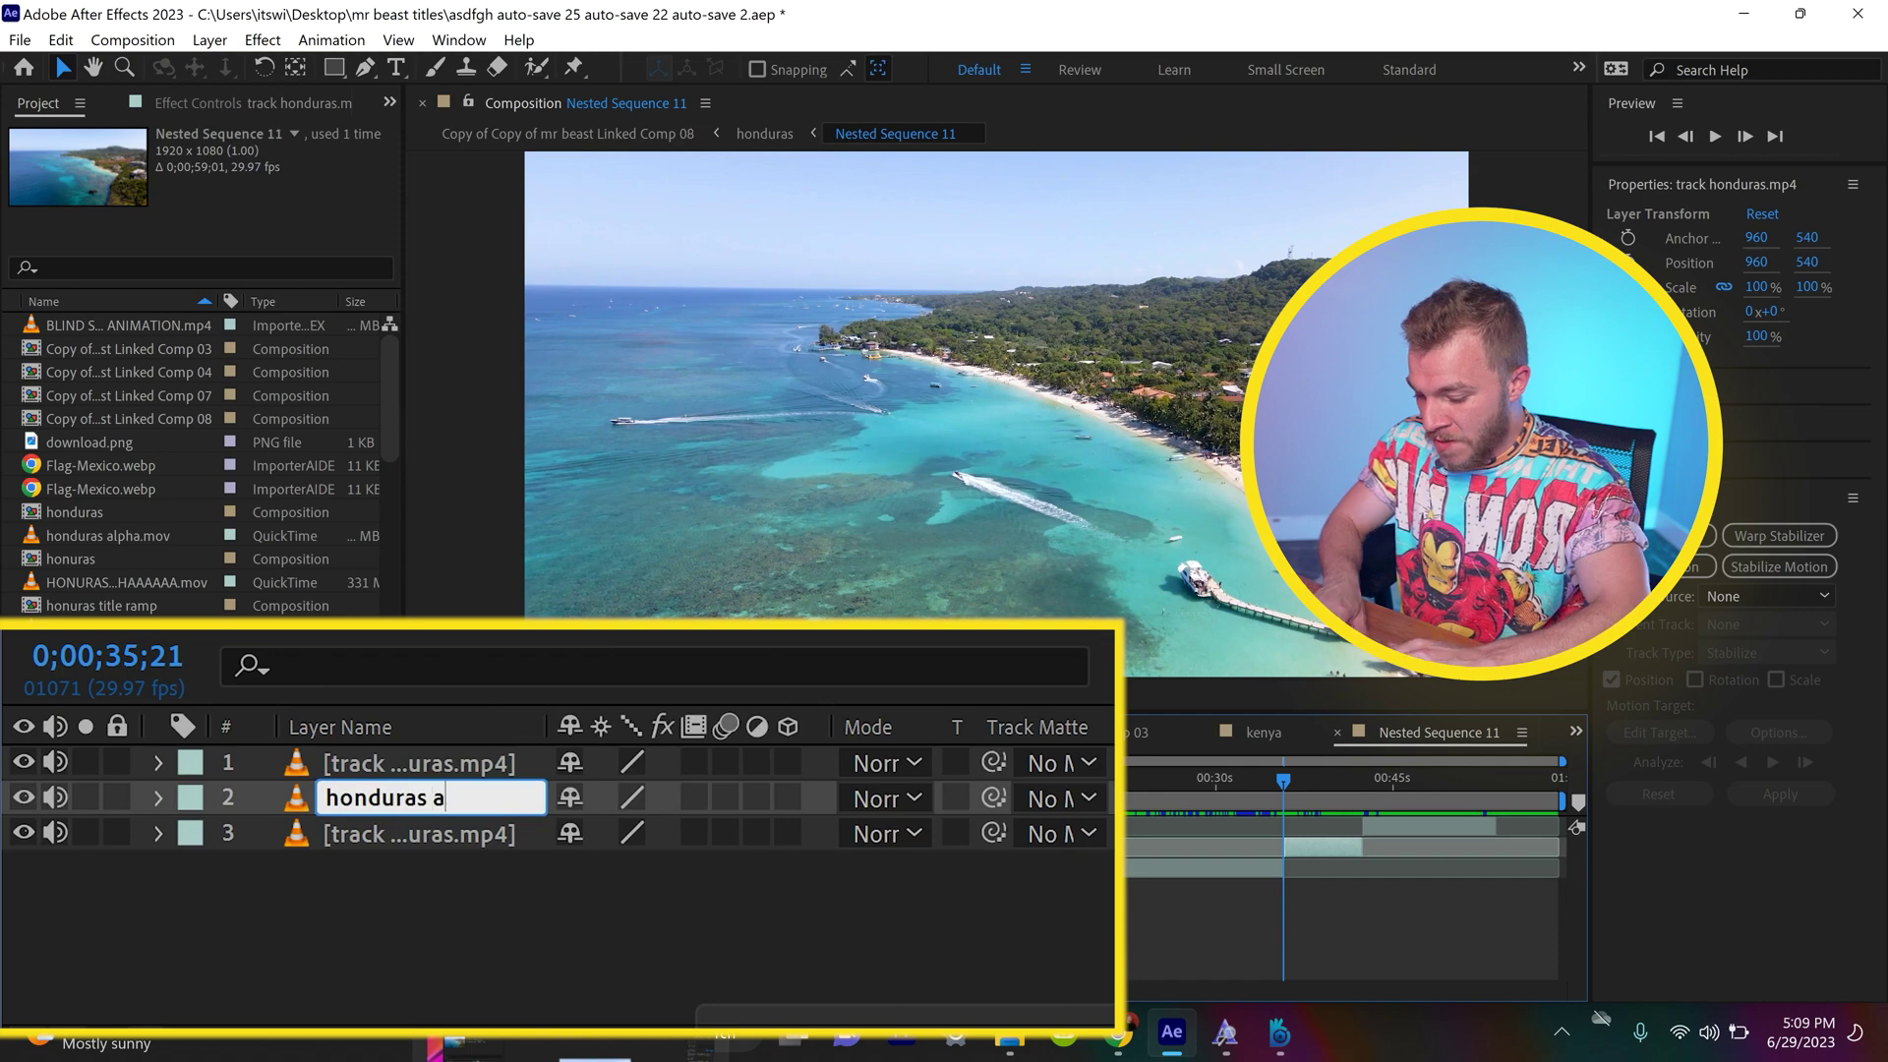
{"action": "type", "text": "nimation"}
{"action": "key", "text": "Return"}
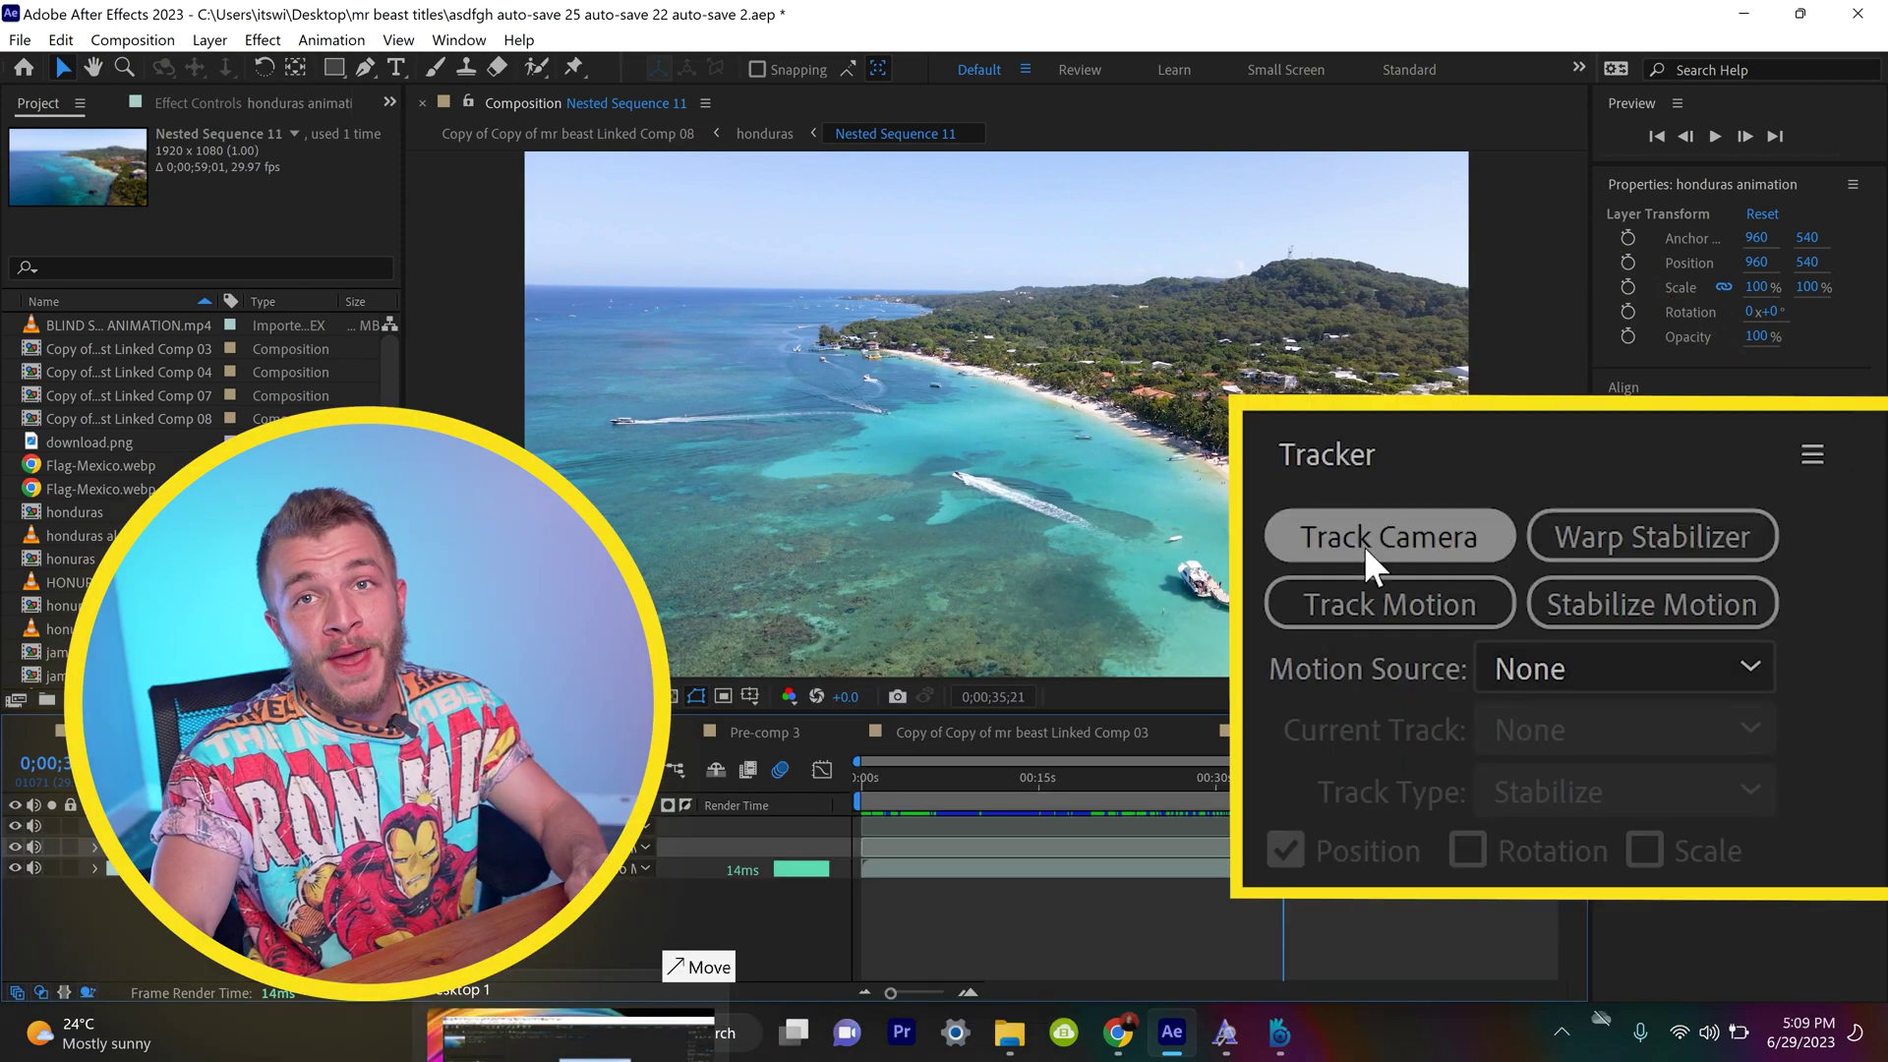
{"action": "left_click", "coordinate": [1364, 545]}
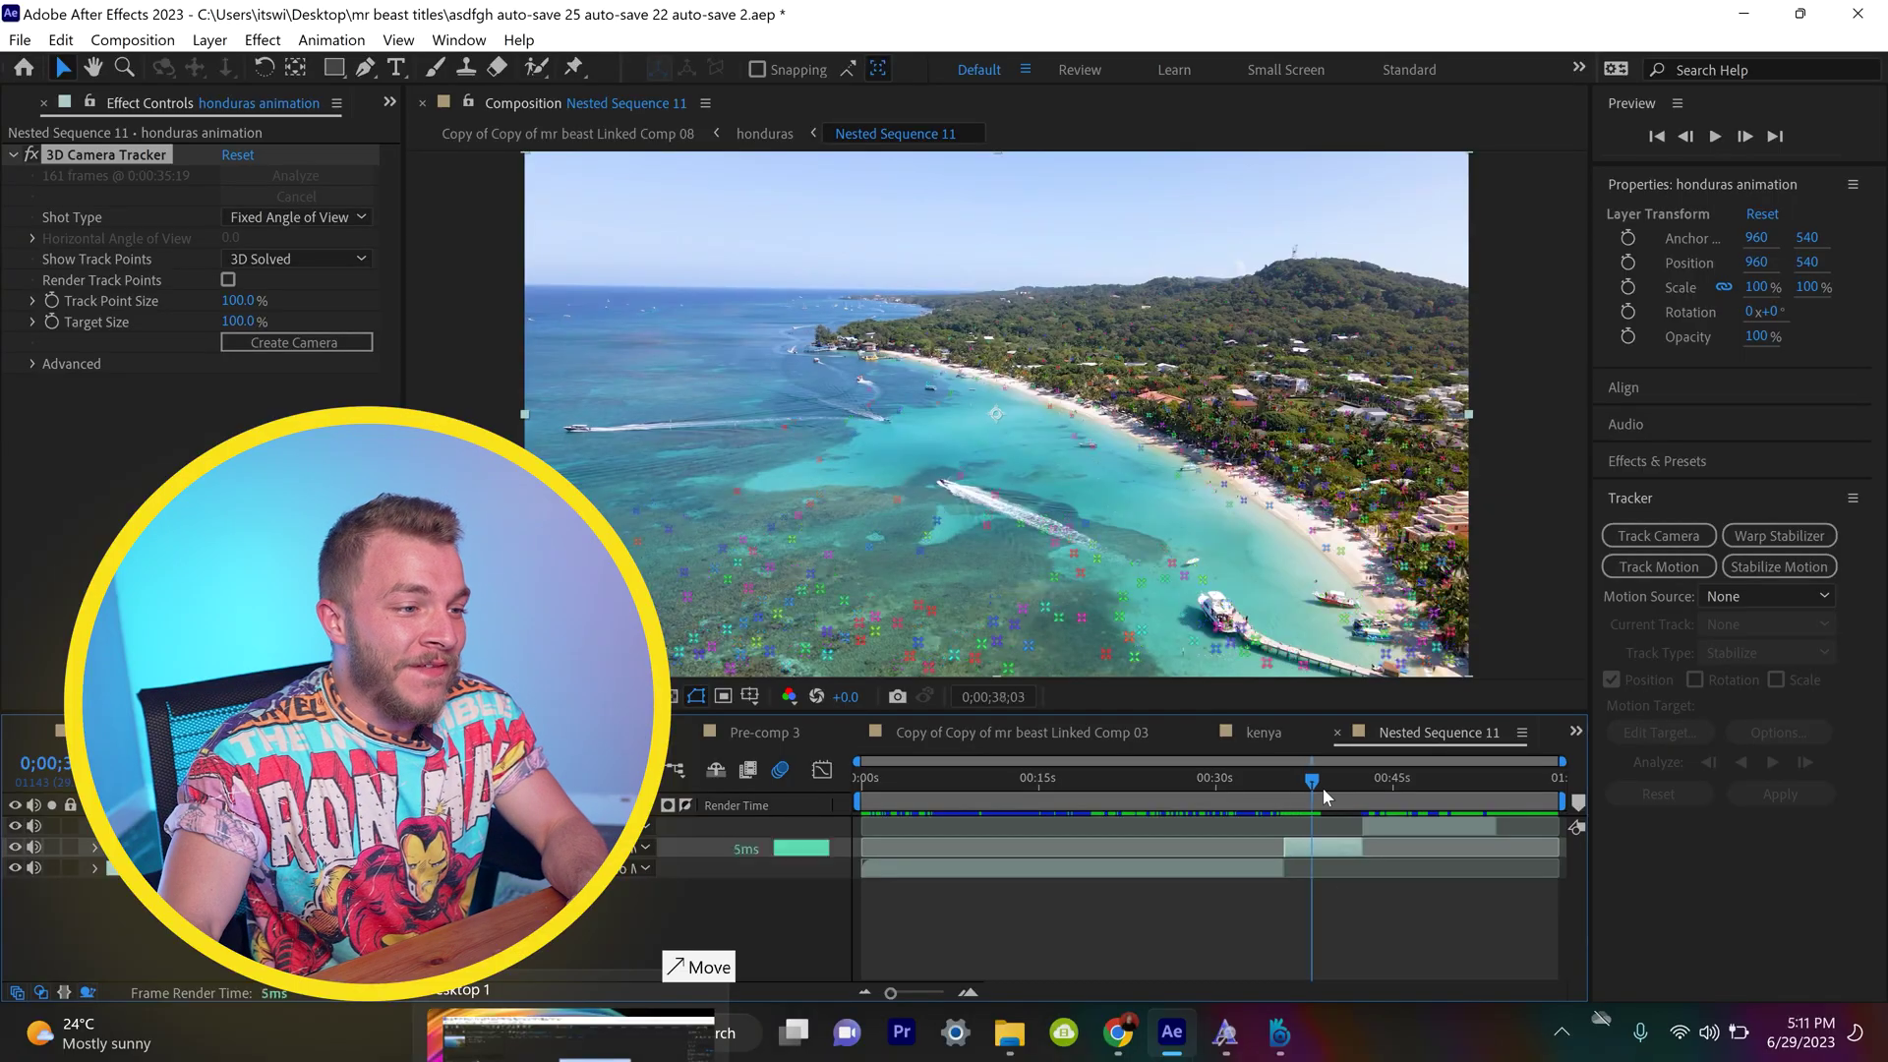
{"action": "left_click", "coordinate": [1323, 787]}
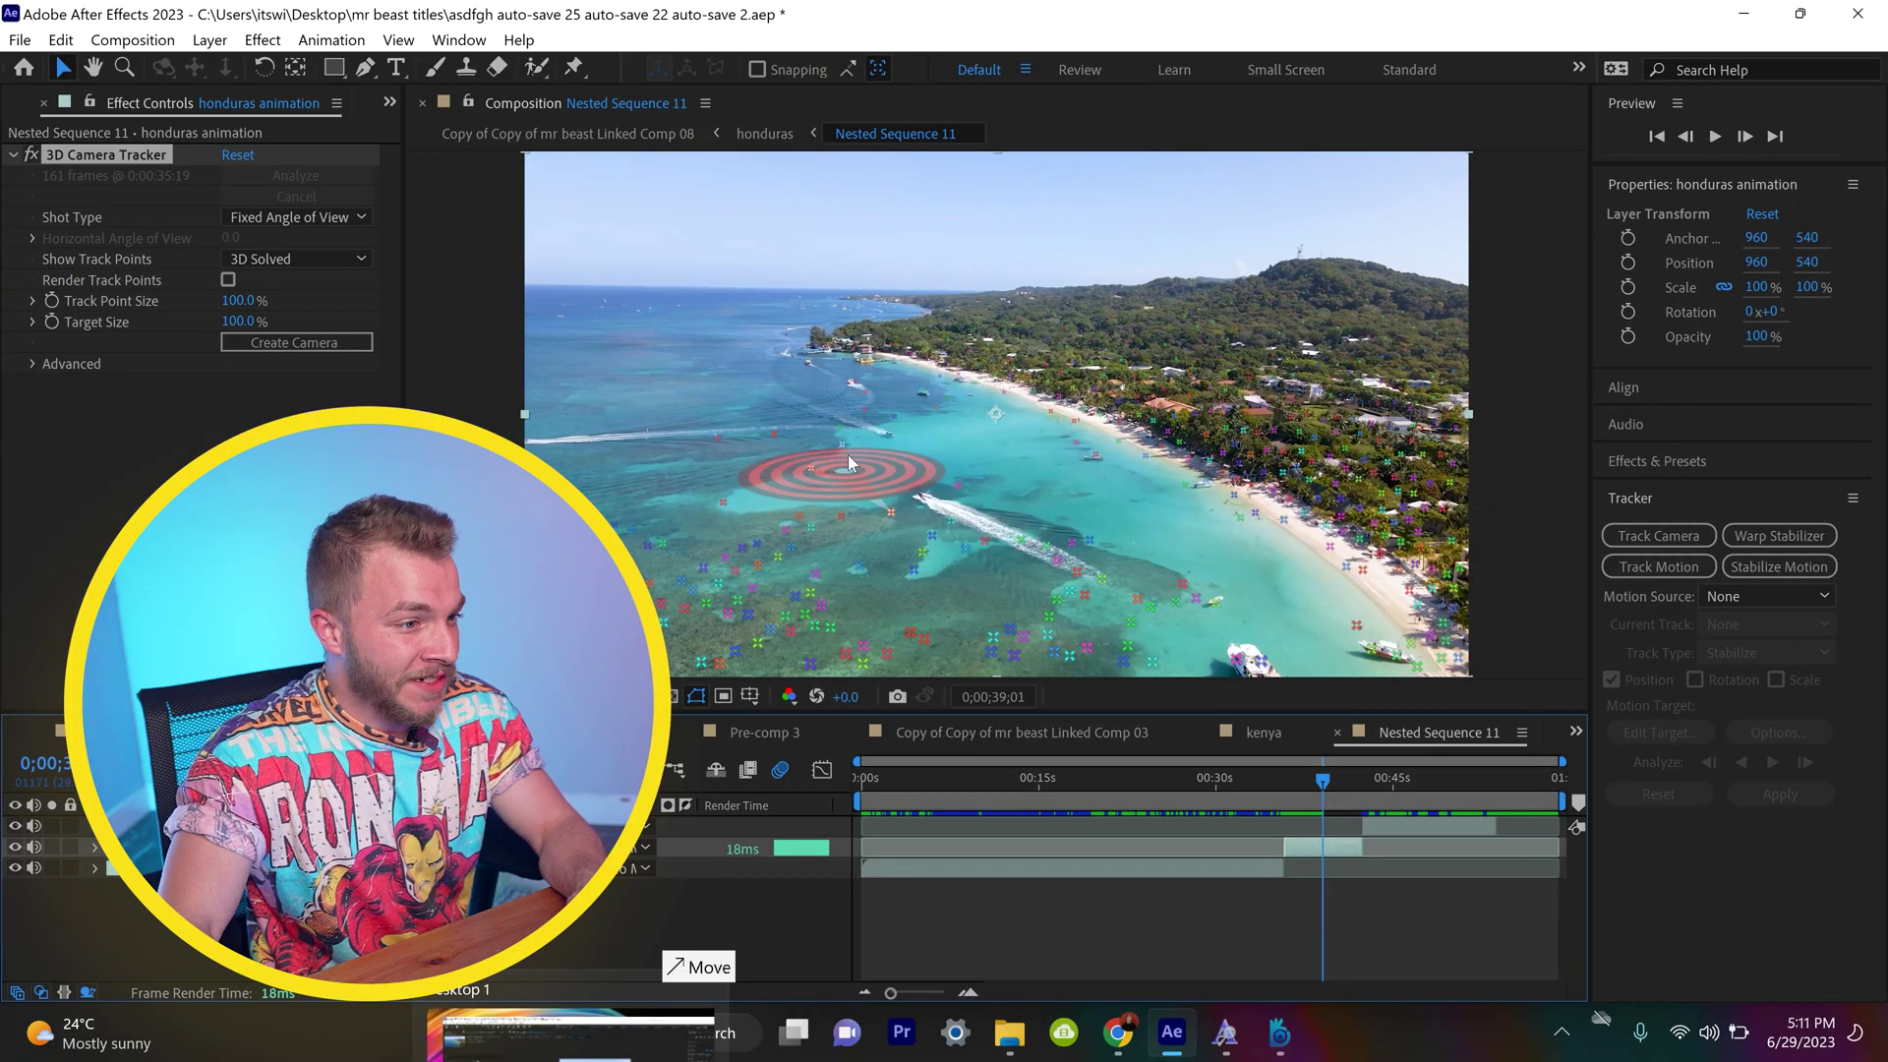
Step: At 37;21, create text and camera from a track point and rotate the text upright
{"action": "left_click", "coordinate": [1306, 779]}
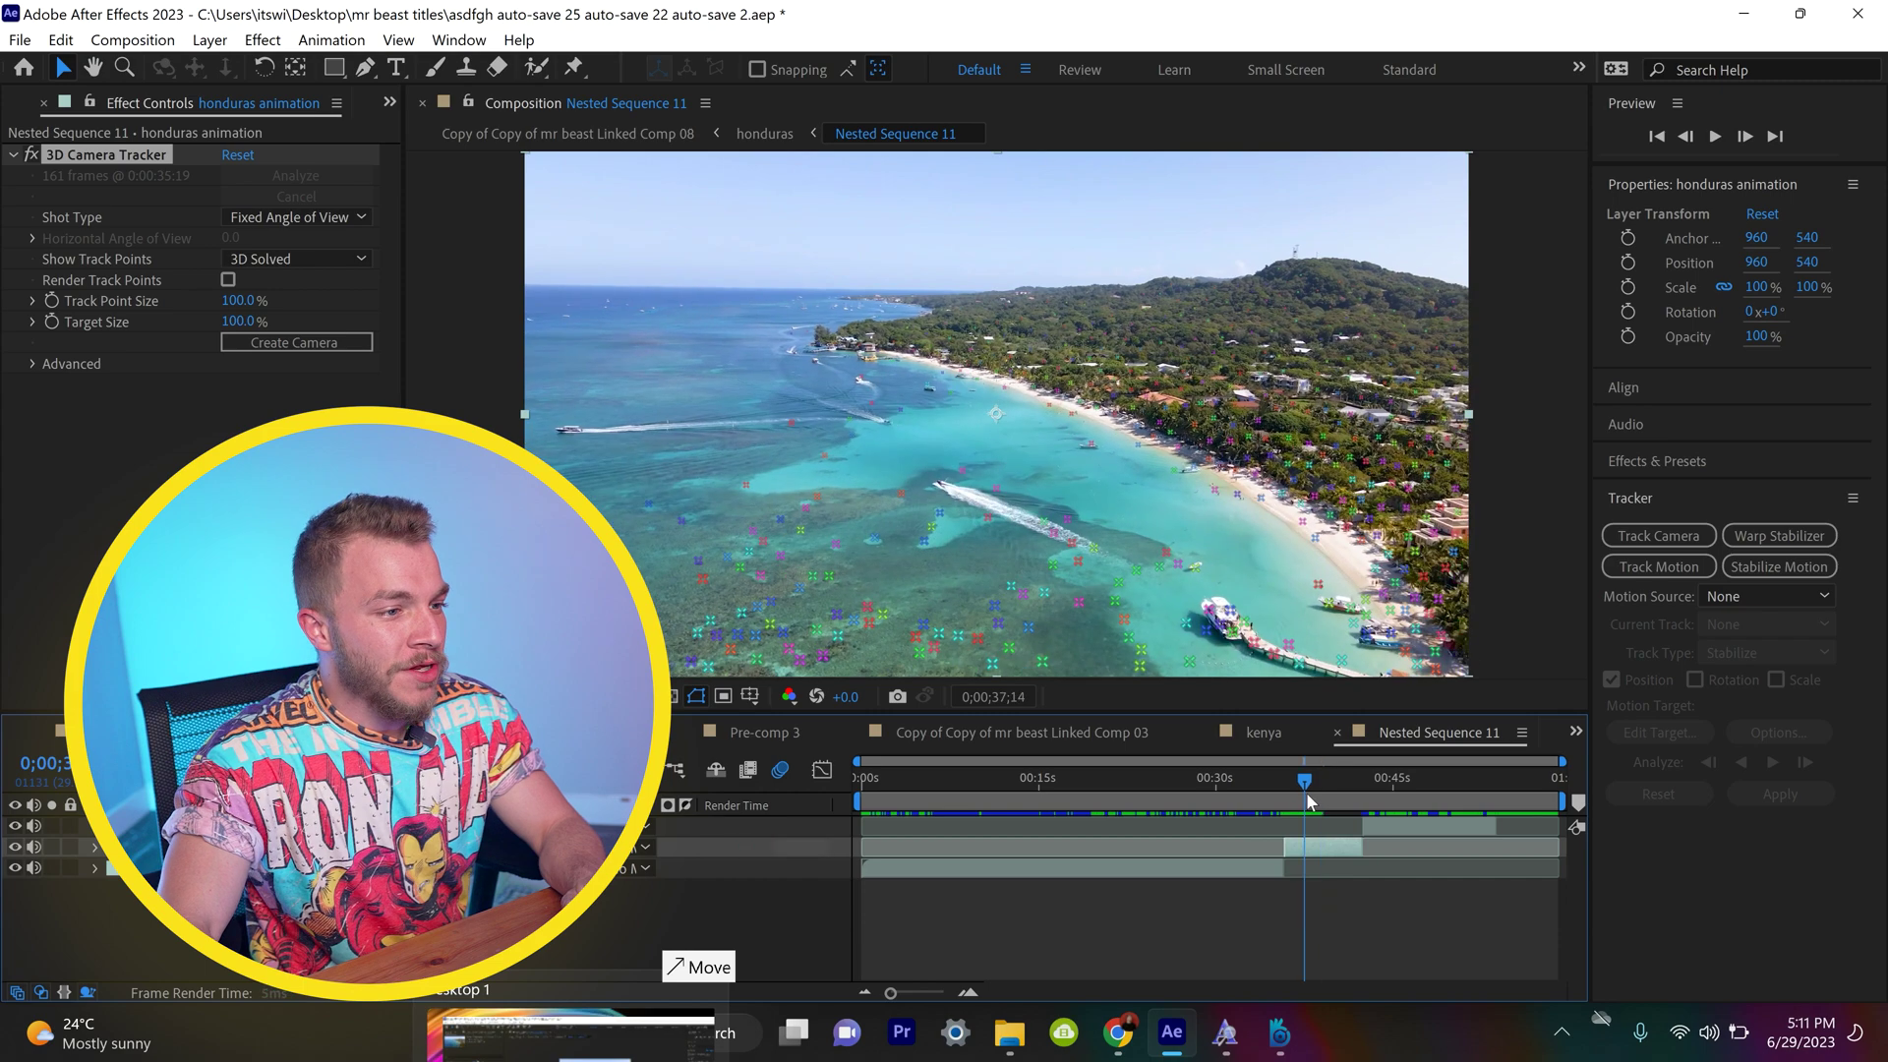
{"action": "right_click", "coordinate": [1032, 441]}
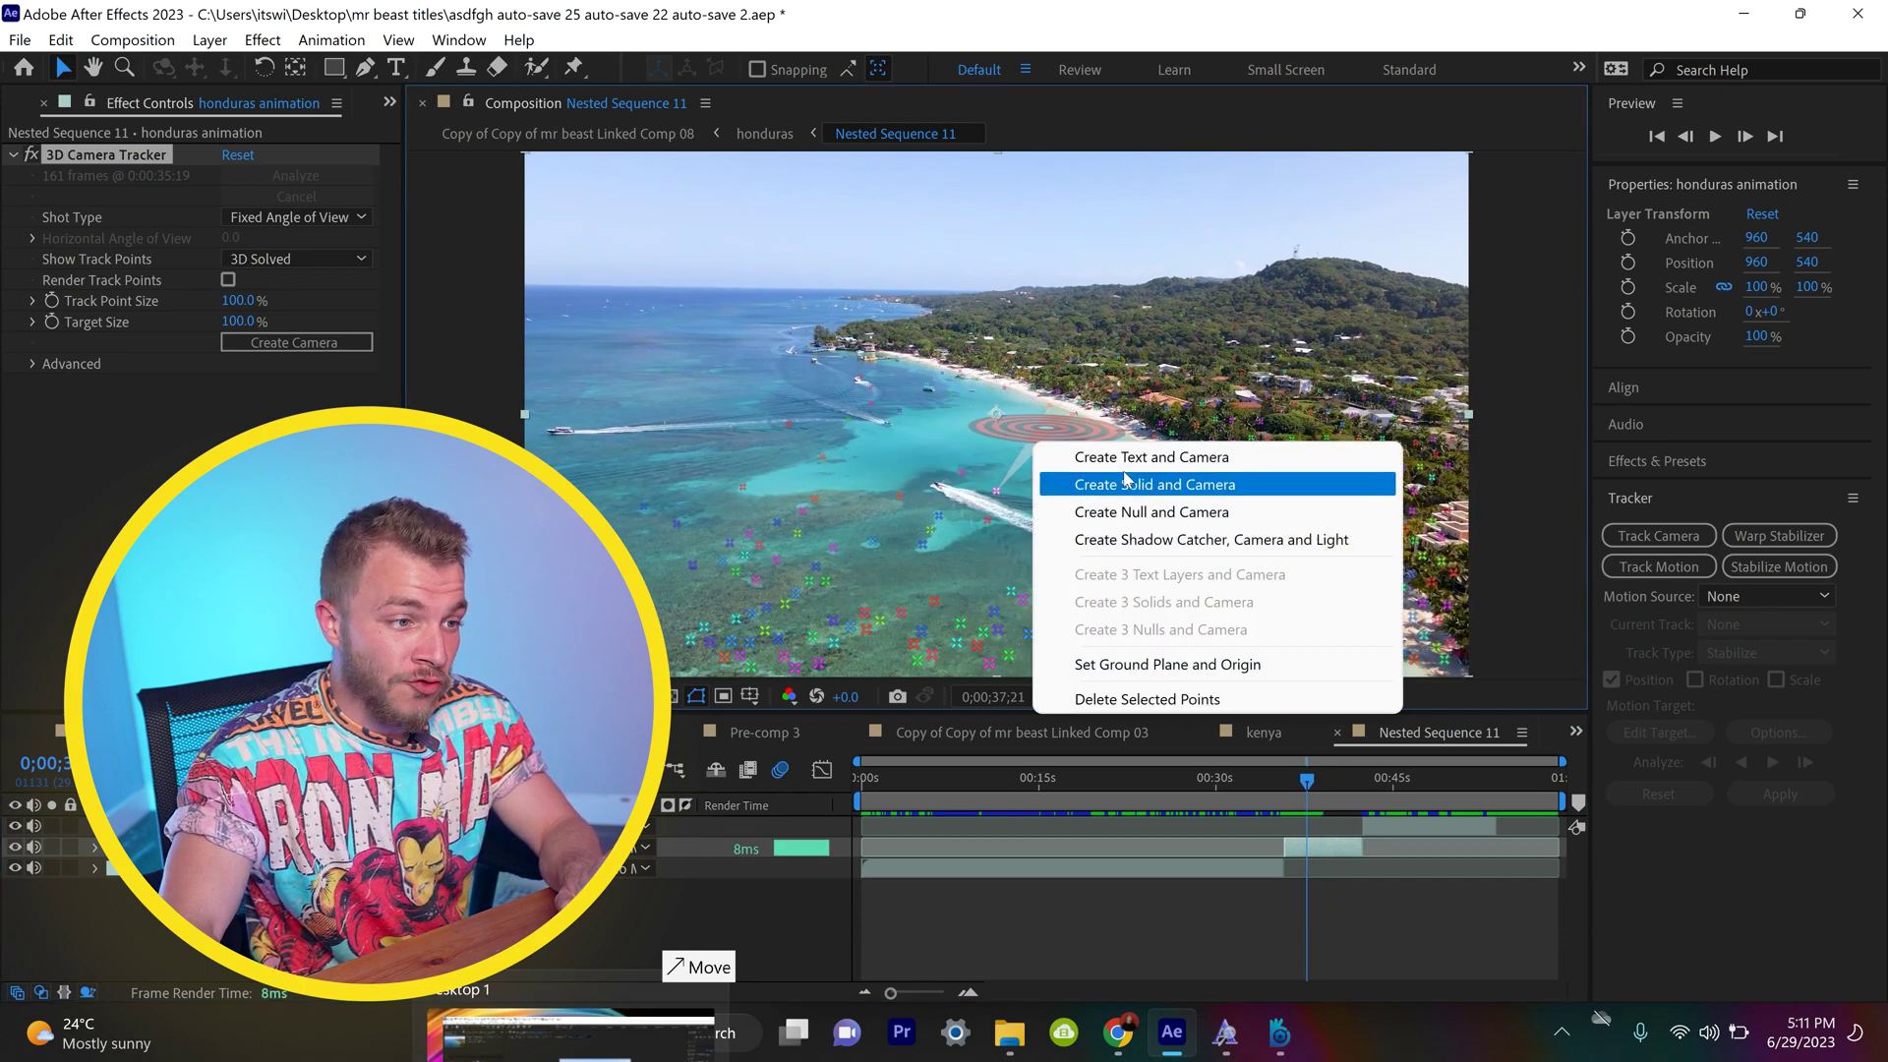
{"action": "left_click", "coordinate": [1127, 459]}
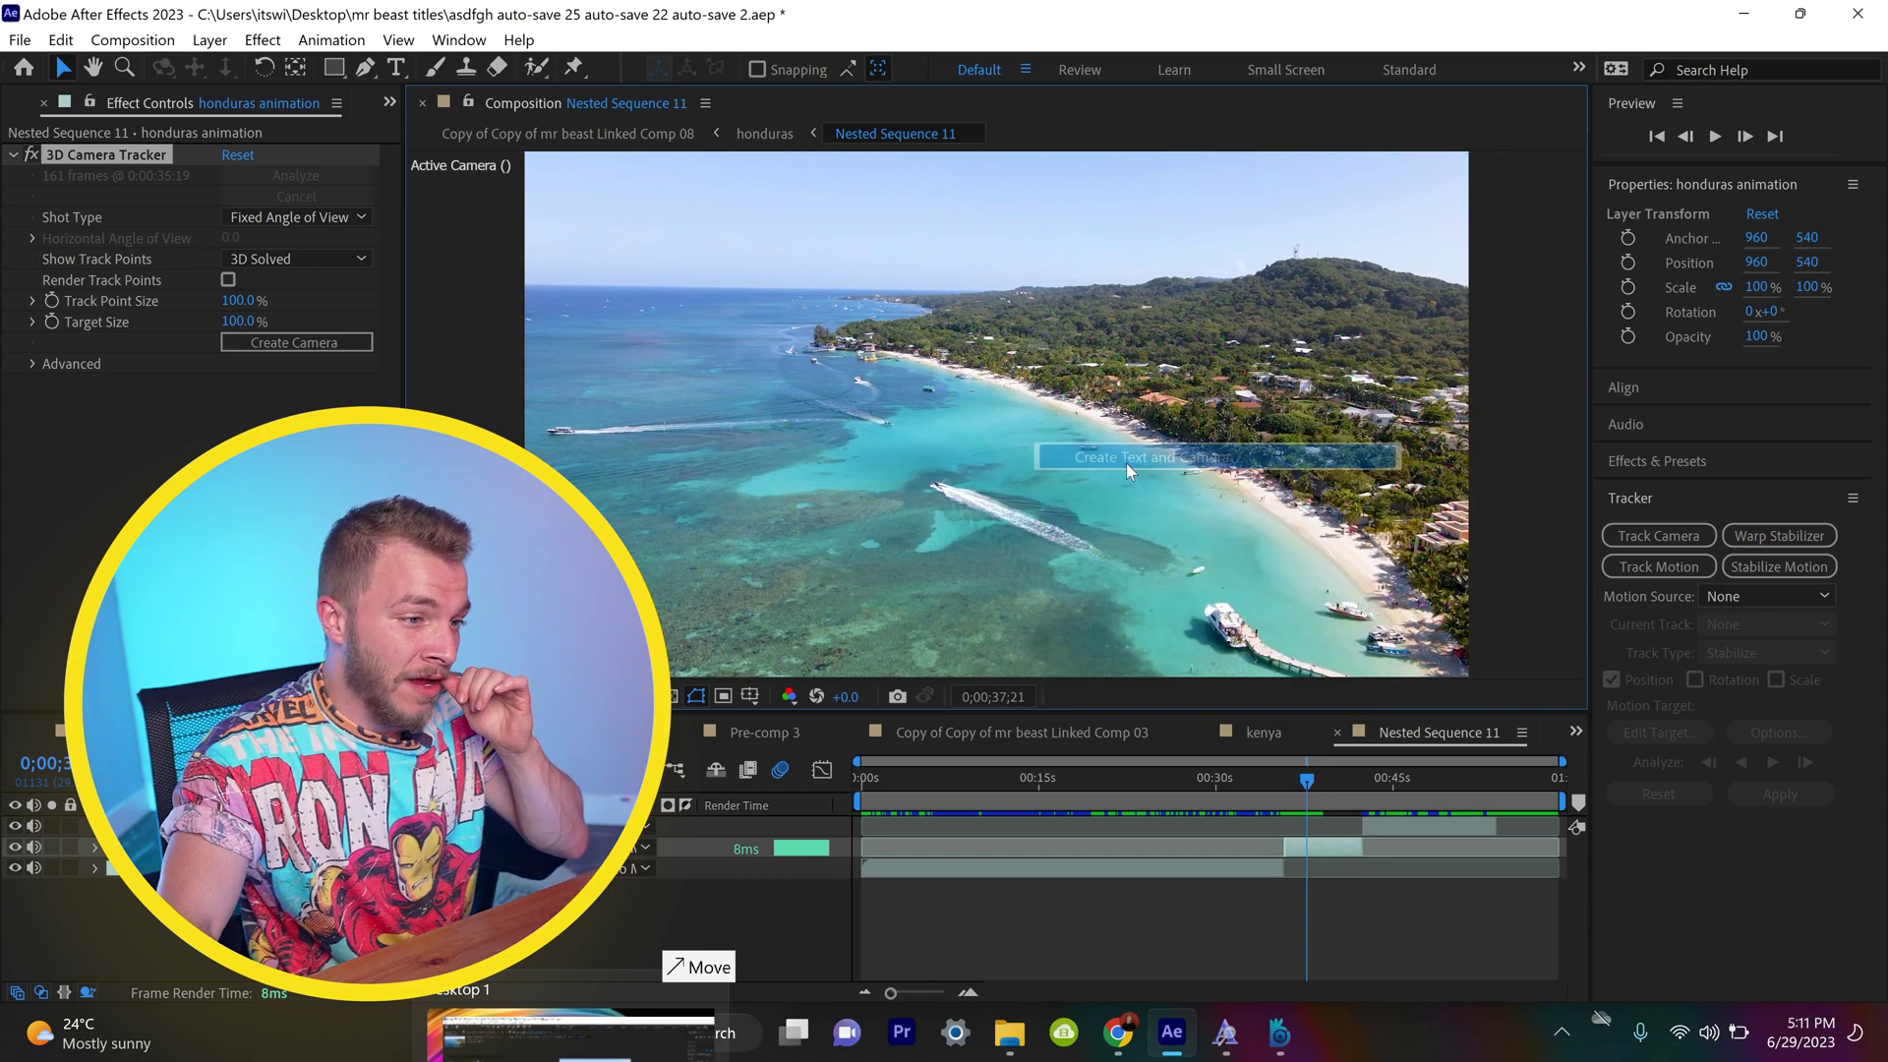
{"action": "left_click_drag", "start_coordinate": [1034, 359], "coordinate": [949, 437]}
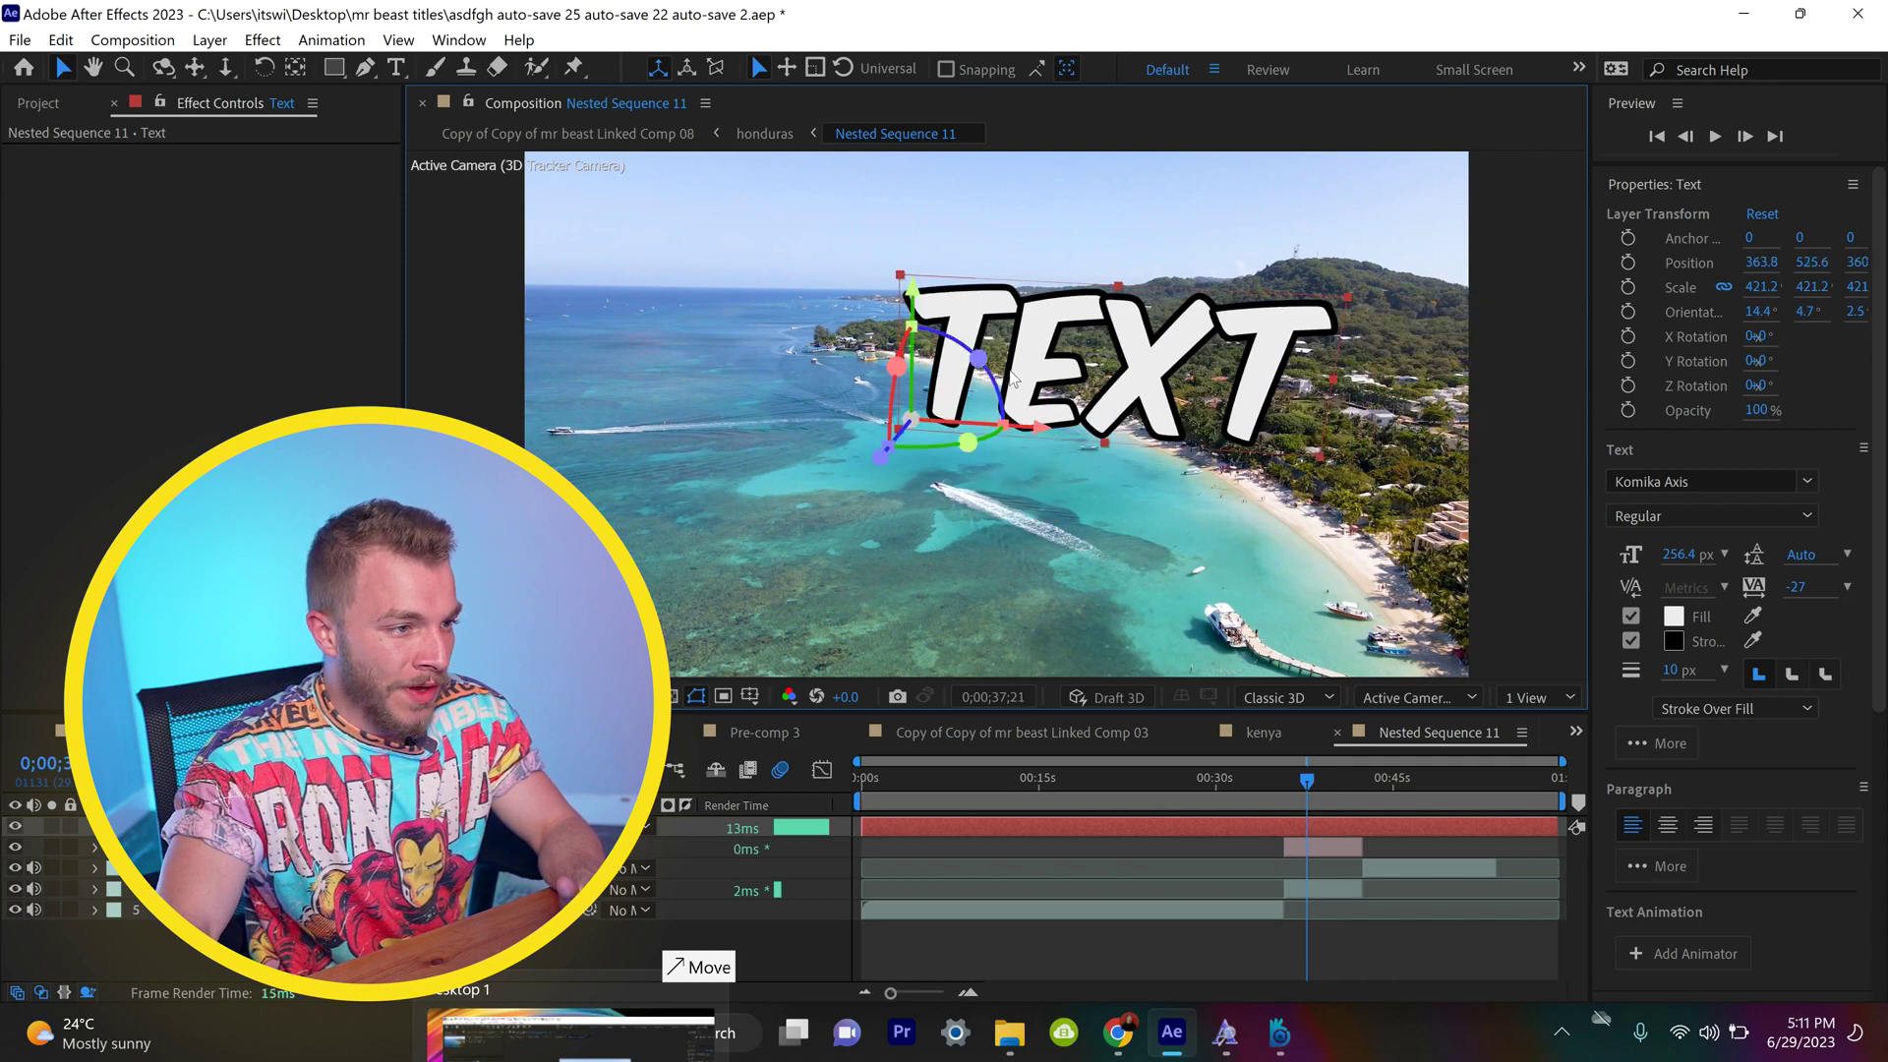
Step: Level the 3D text on Z and retype the placeholder TEXT as Honduras
{"action": "left_click_drag", "start_coordinate": [983, 356], "coordinate": [1097, 389]}
{"action": "double_click", "coordinate": [1096, 388]}
{"action": "type", "text": "HoN"}
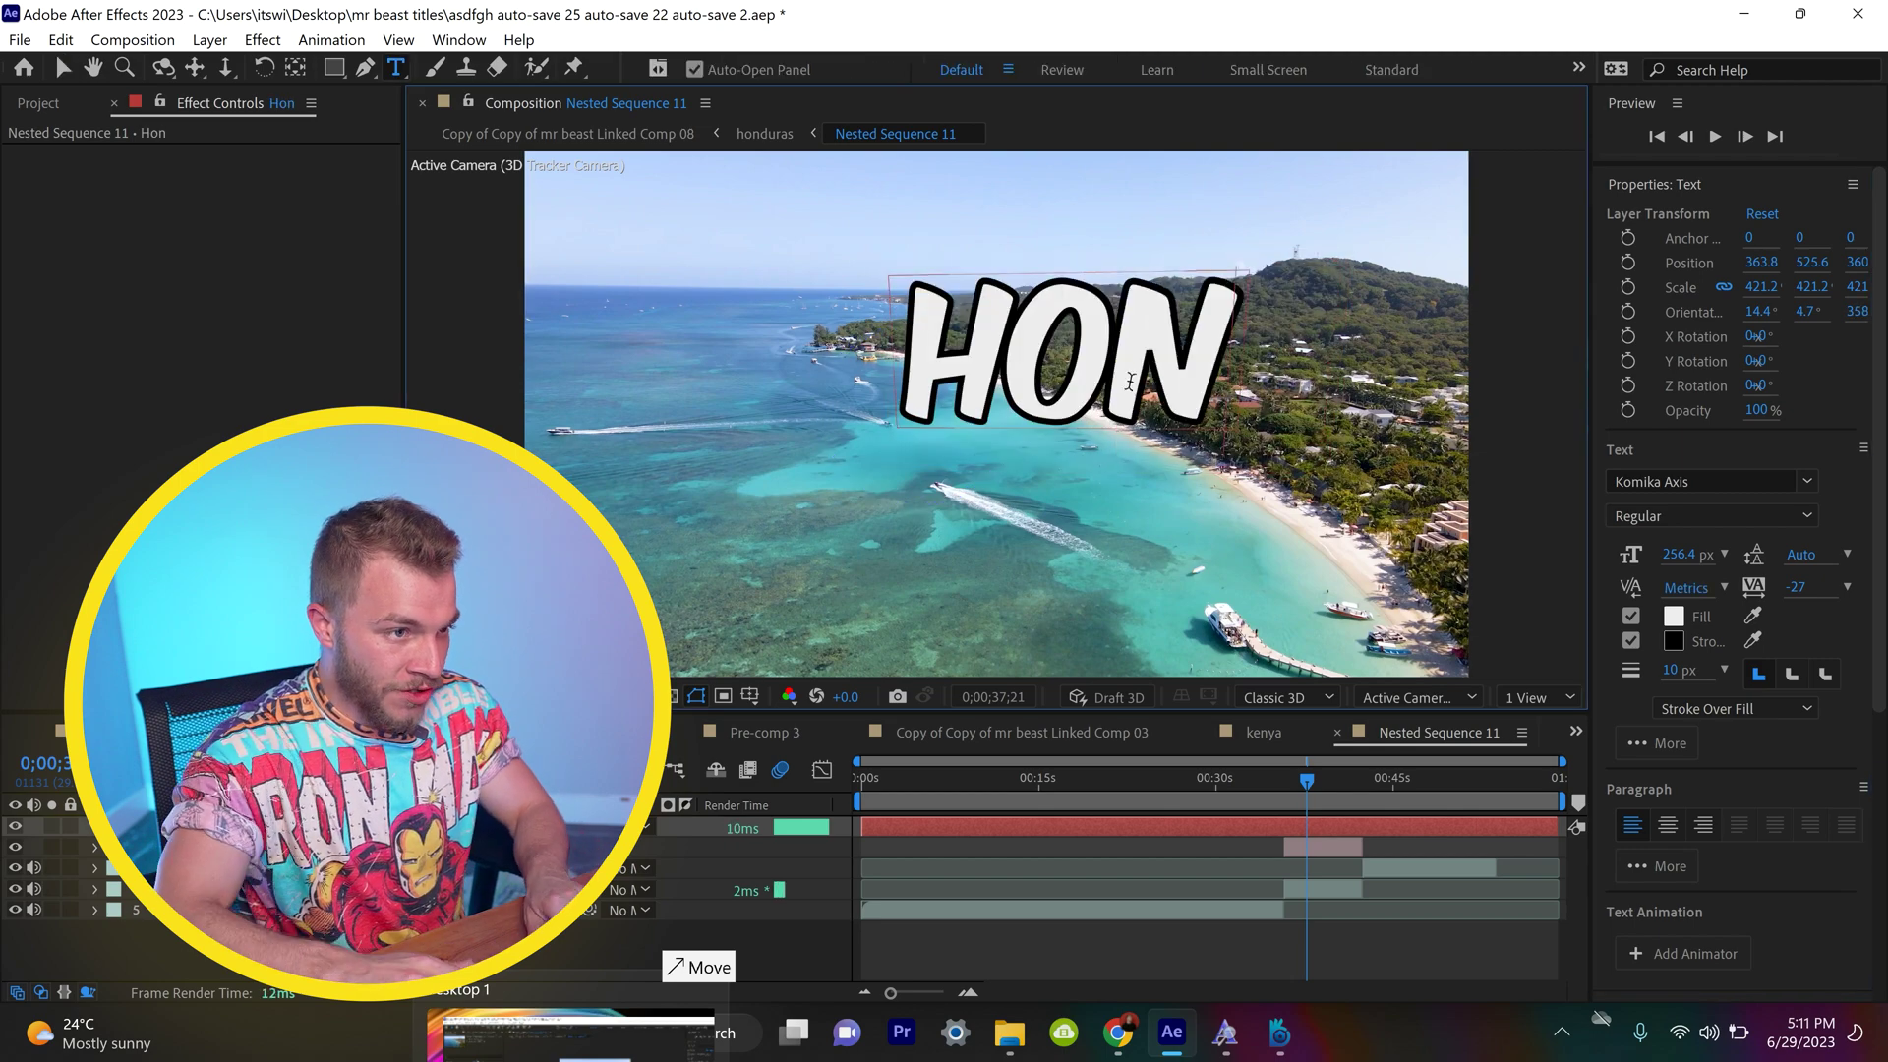
{"action": "type", "text": "DU"}
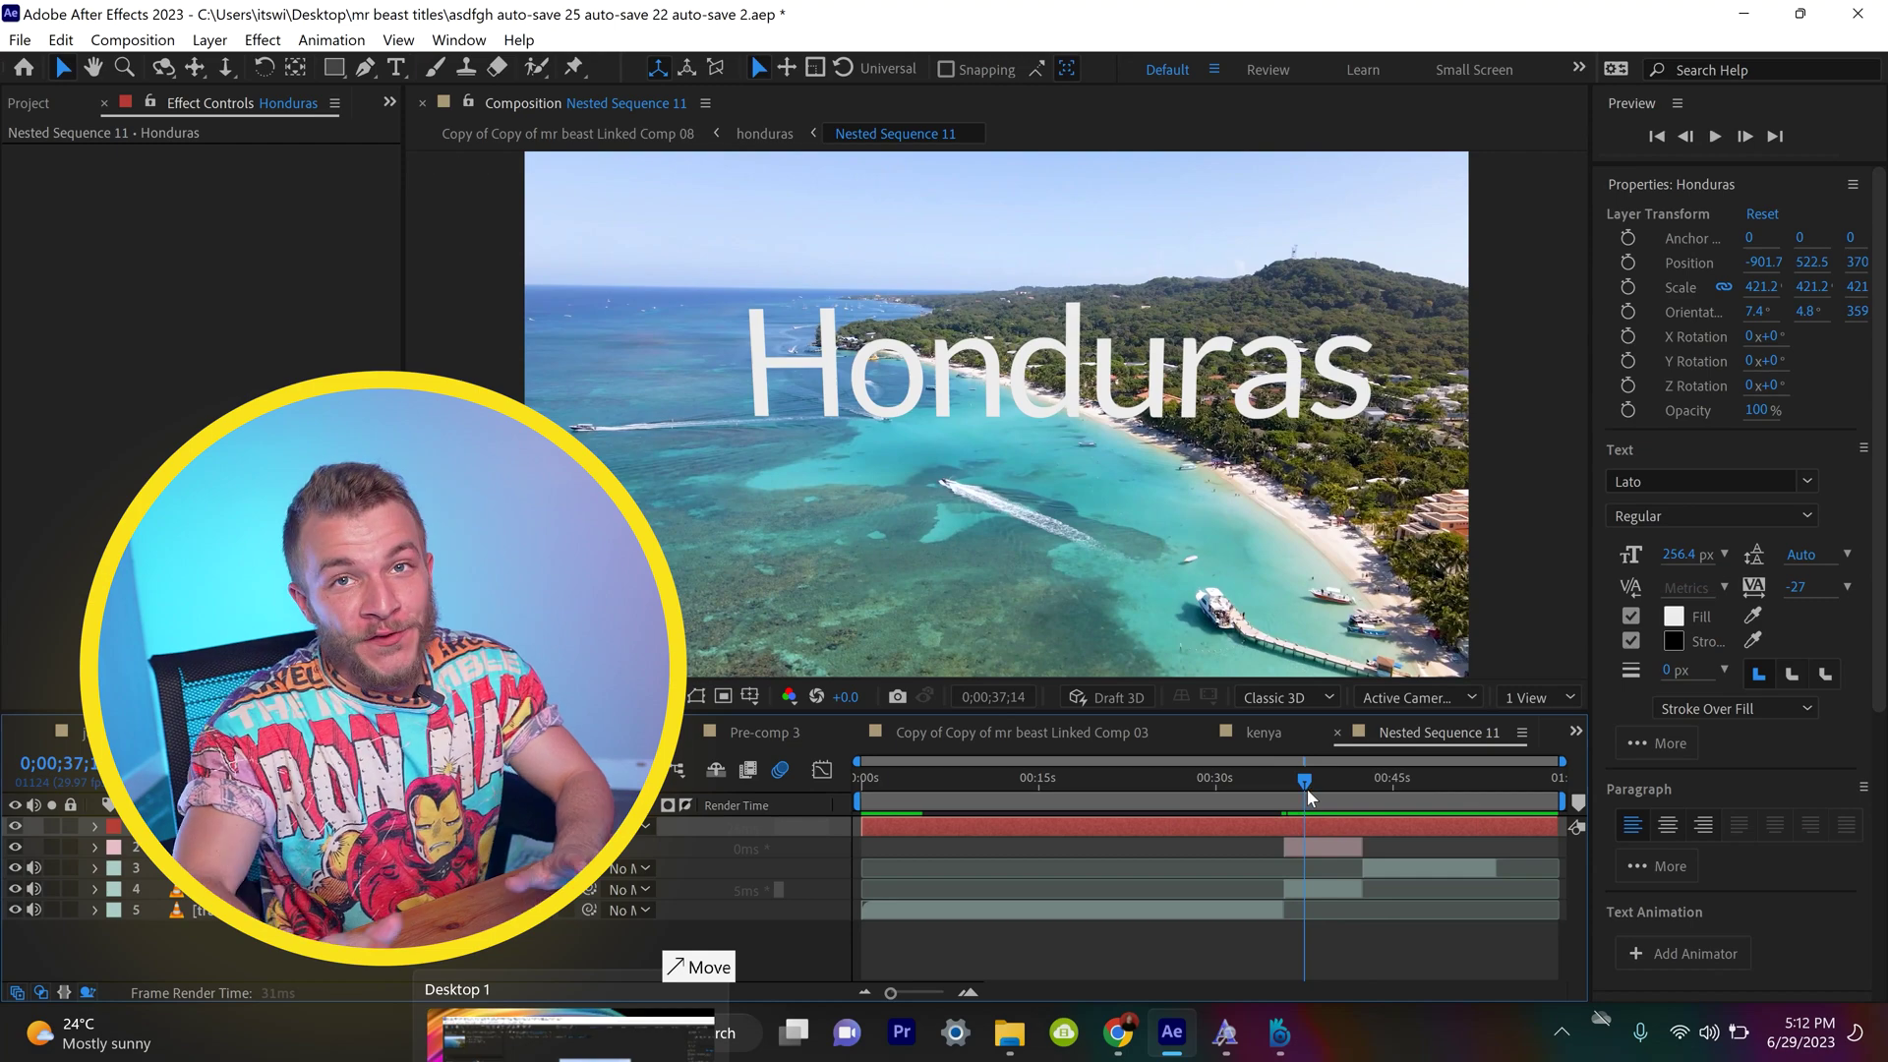
{"action": "left_click", "coordinate": [1308, 786]}
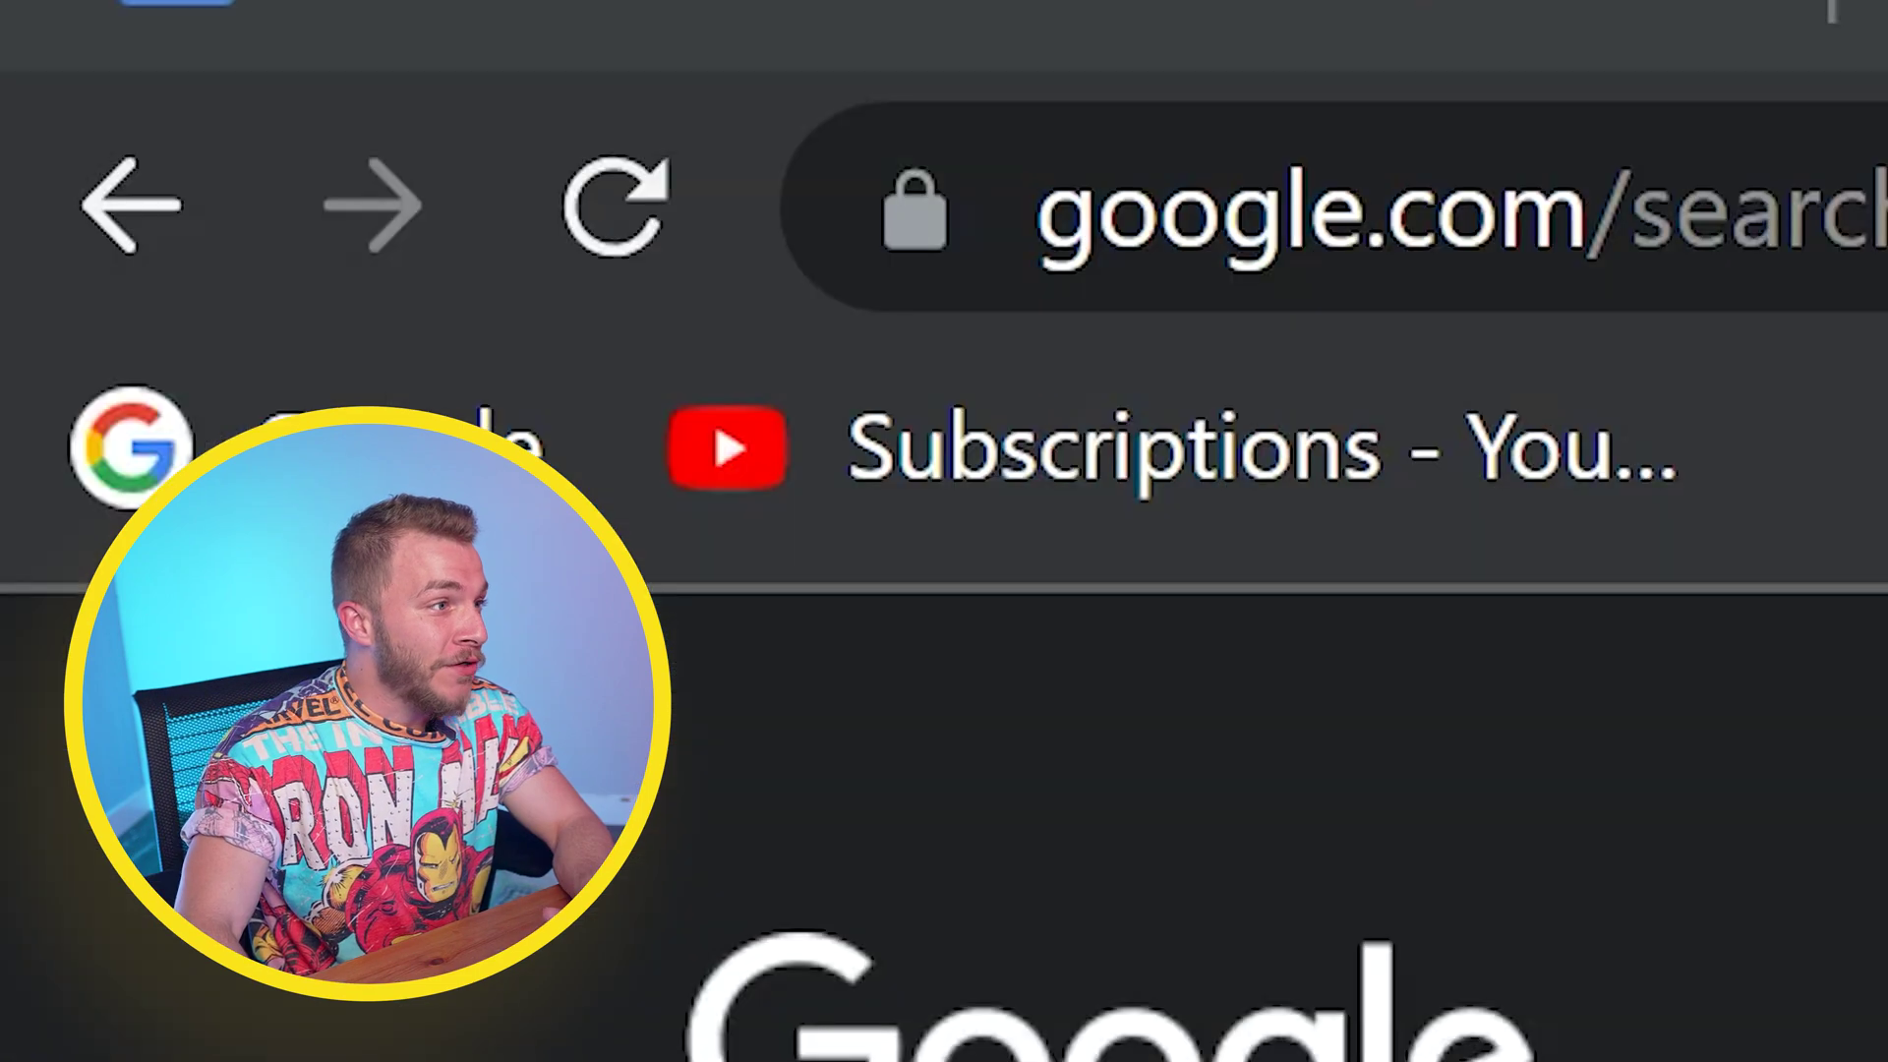
Step: Search dafont.com for 'komika' and download the Komika Axis font
{"action": "left_click", "coordinate": [1740, 189]}
{"action": "type", "text": "dafont."}
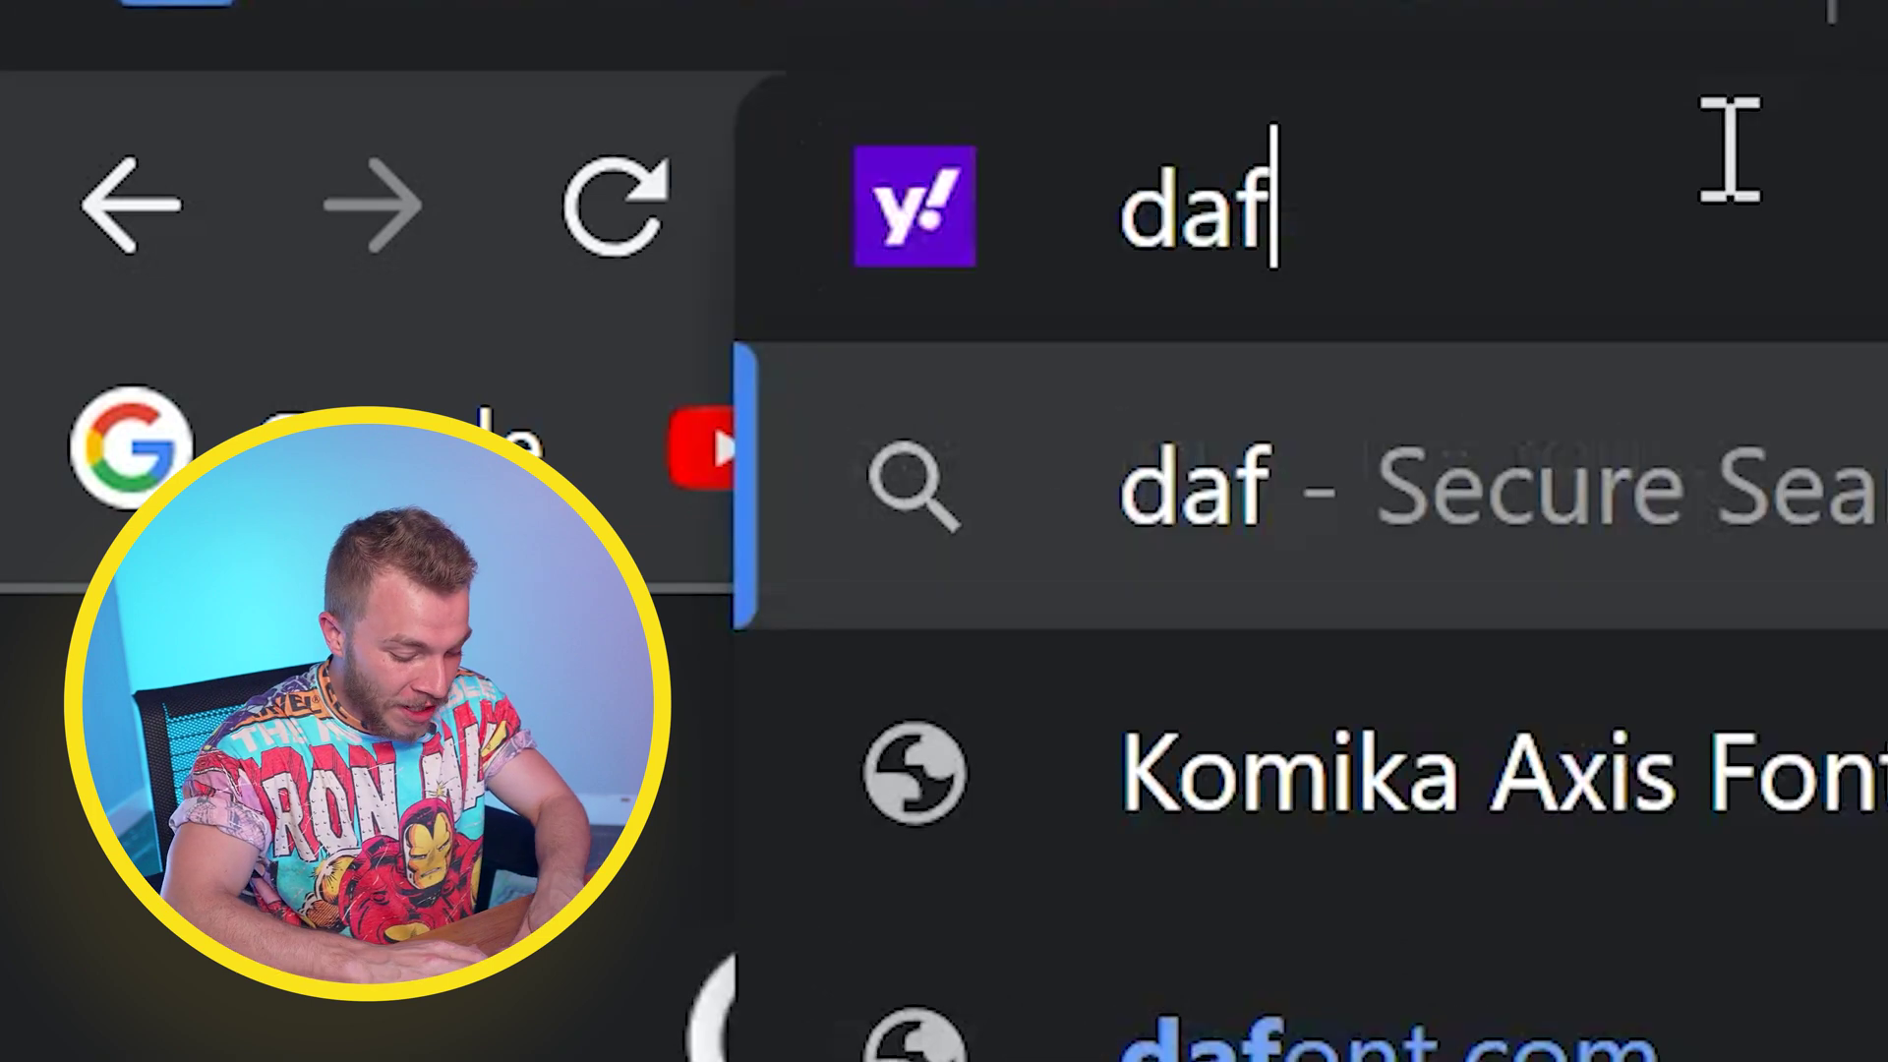
{"action": "type", "text": "com"}
{"action": "key", "text": "Return"}
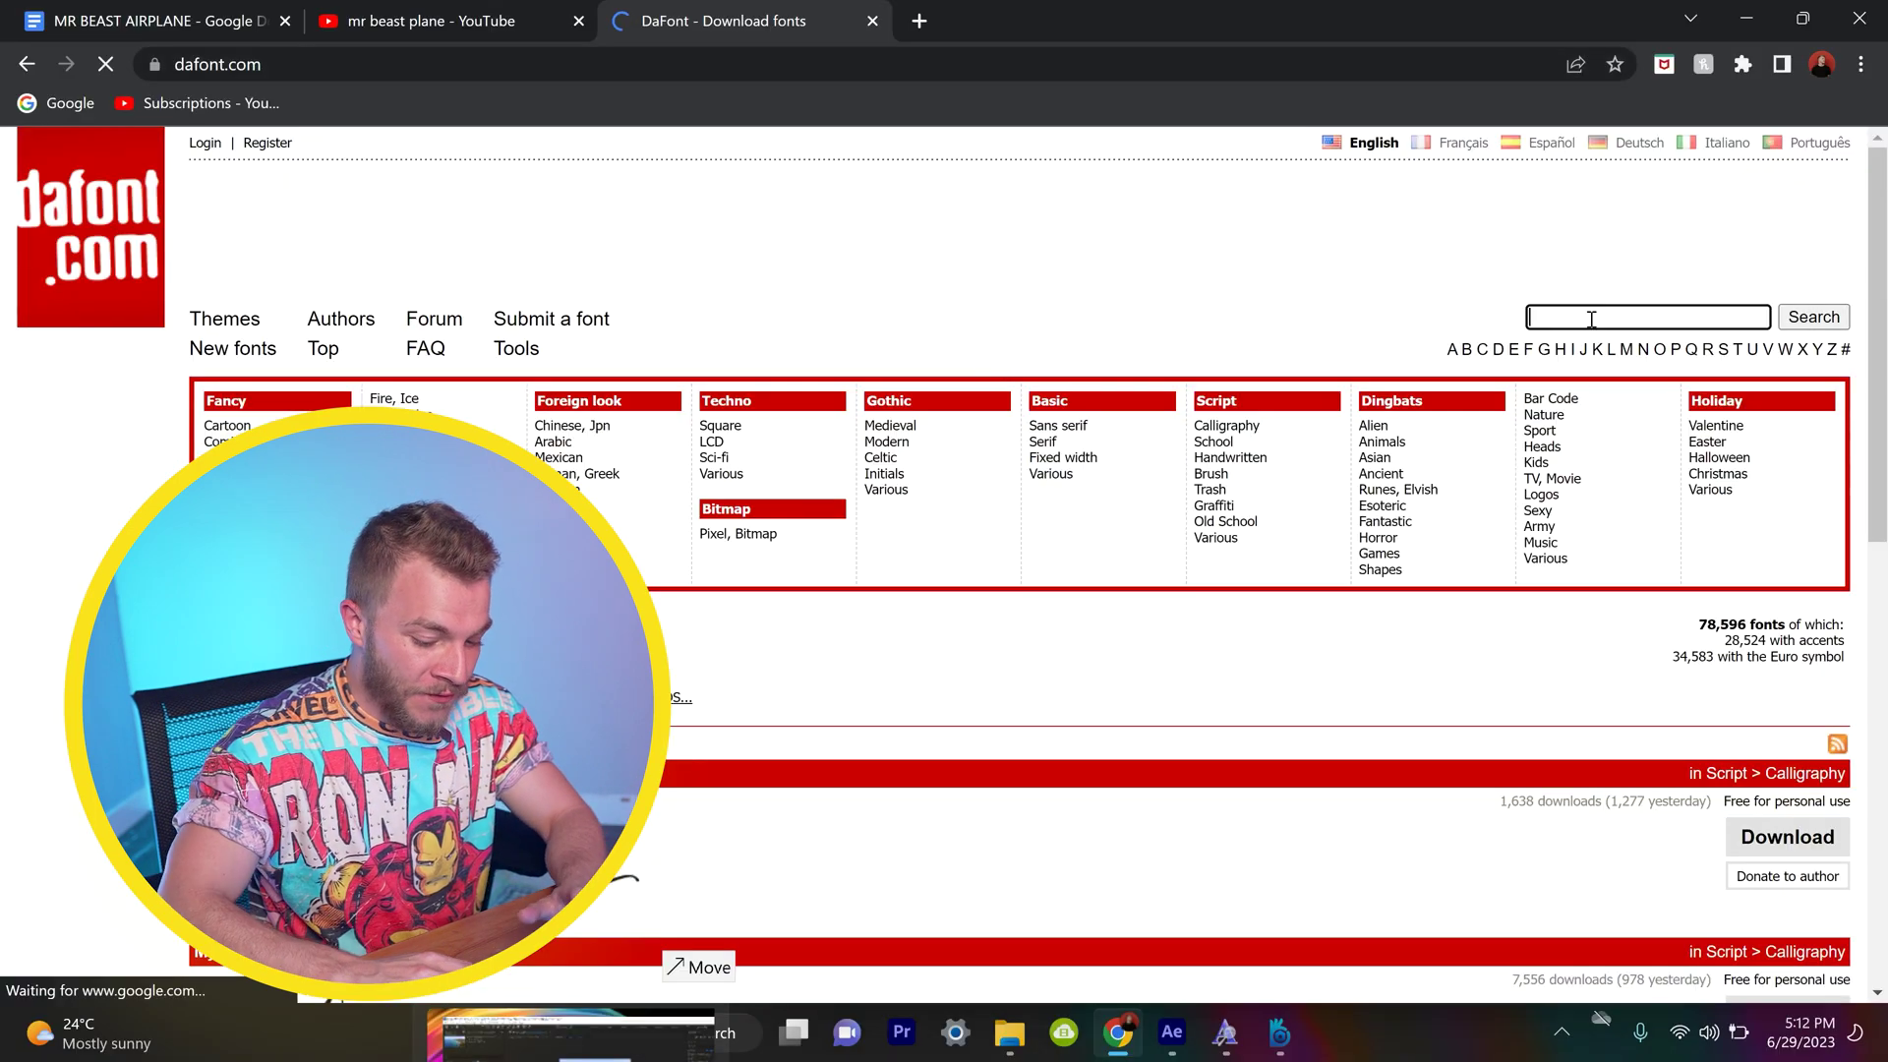
{"action": "left_click", "coordinate": [1590, 319]}
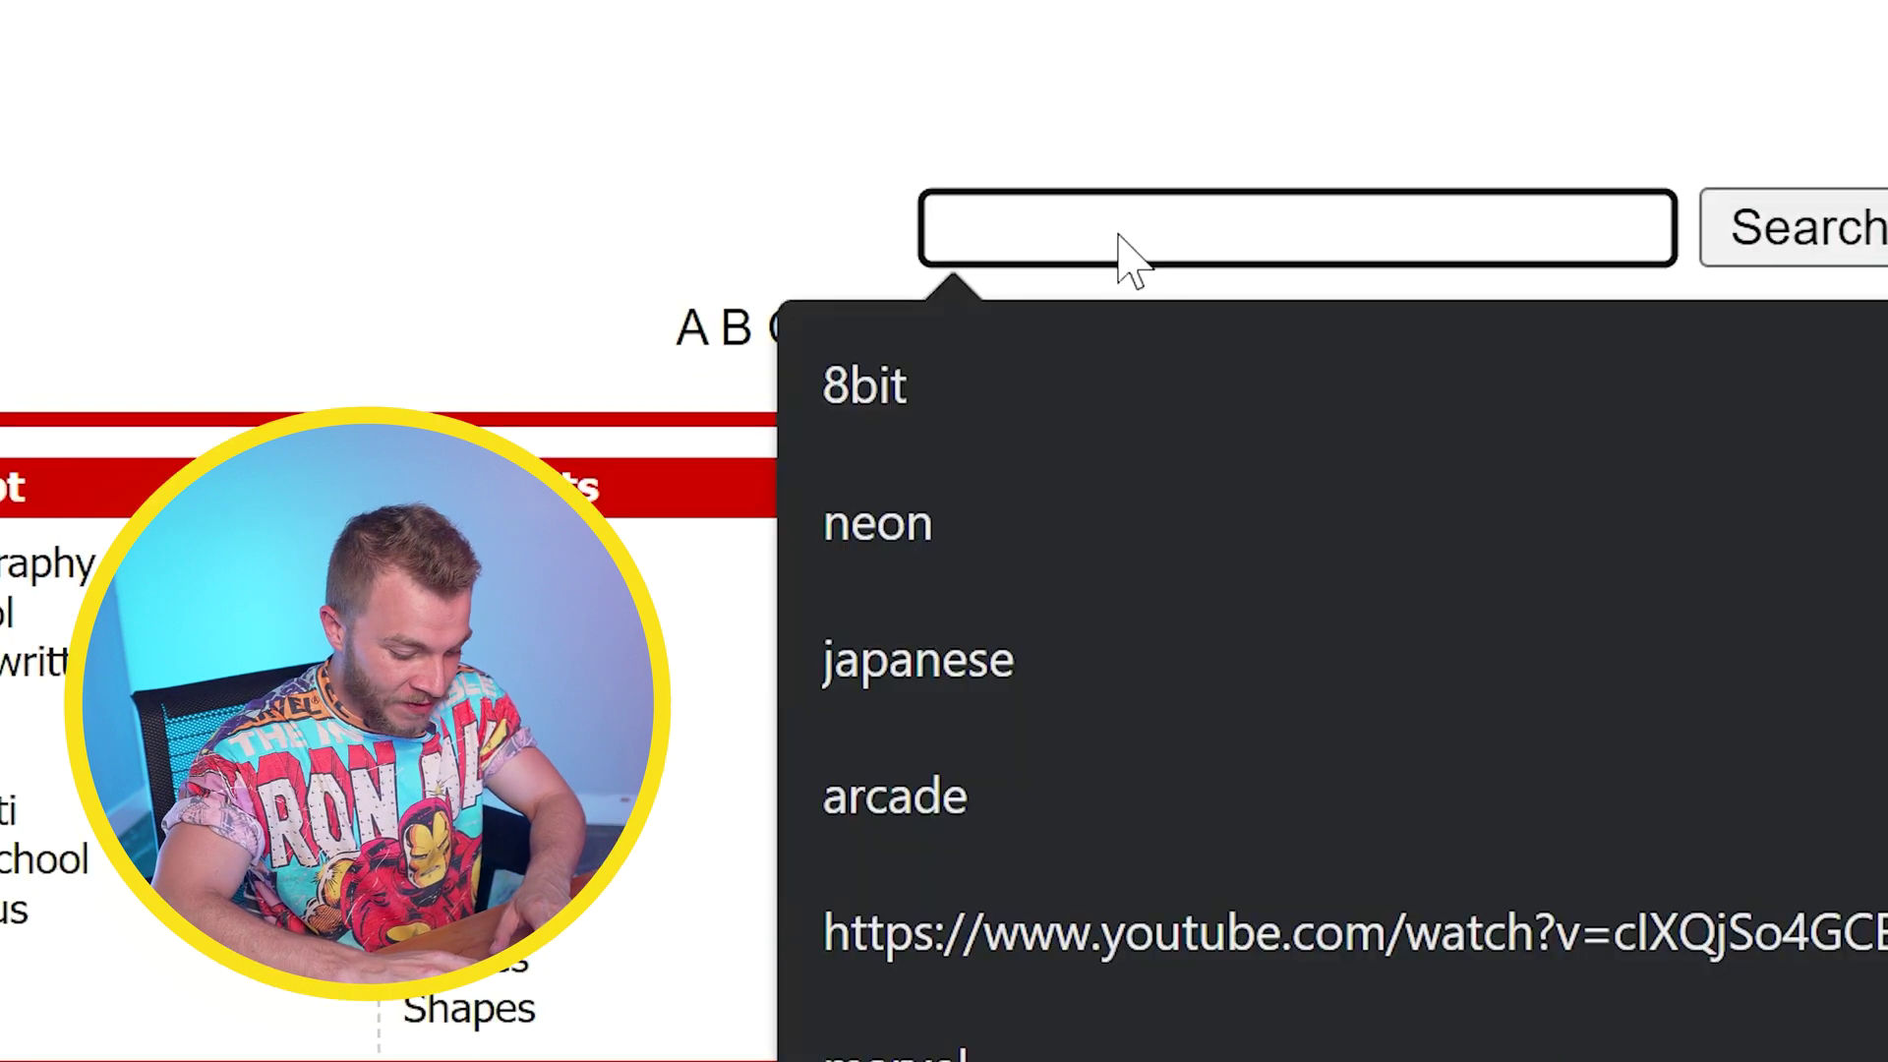
{"action": "type", "text": "ko"}
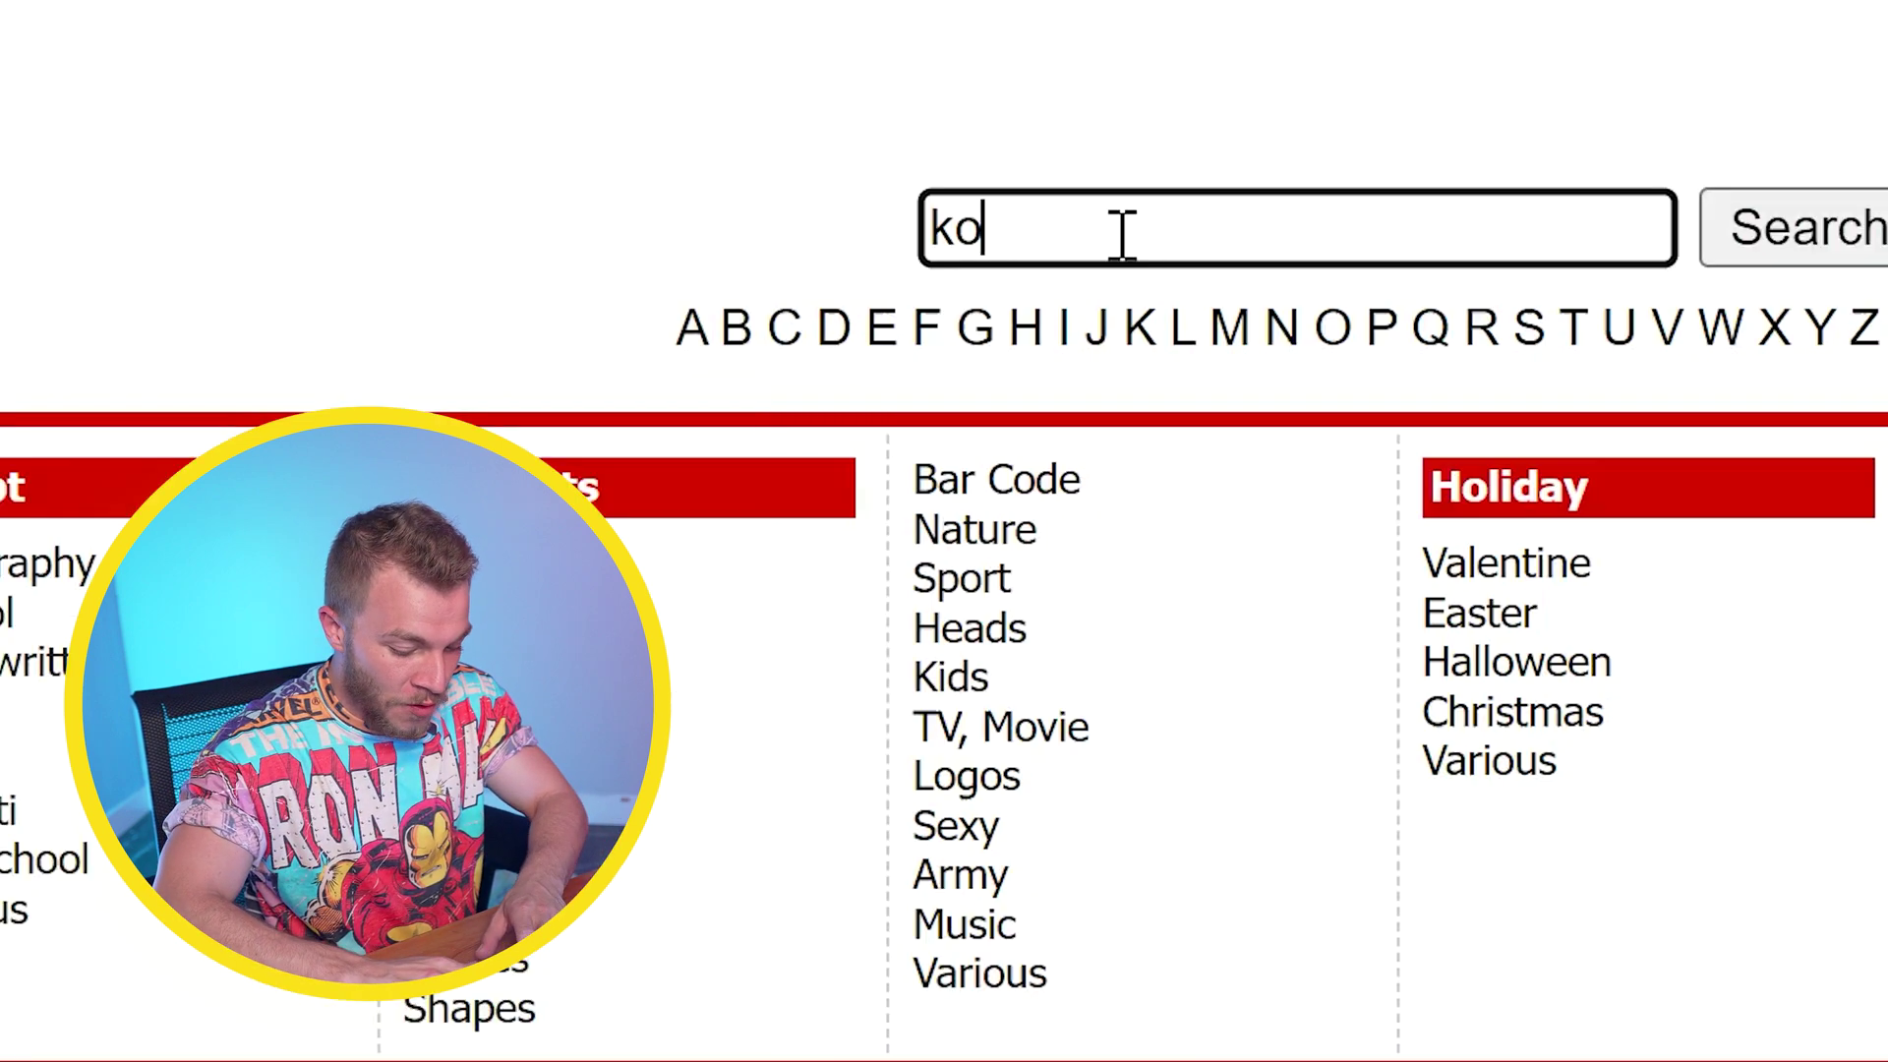
{"action": "type", "text": "mika"}
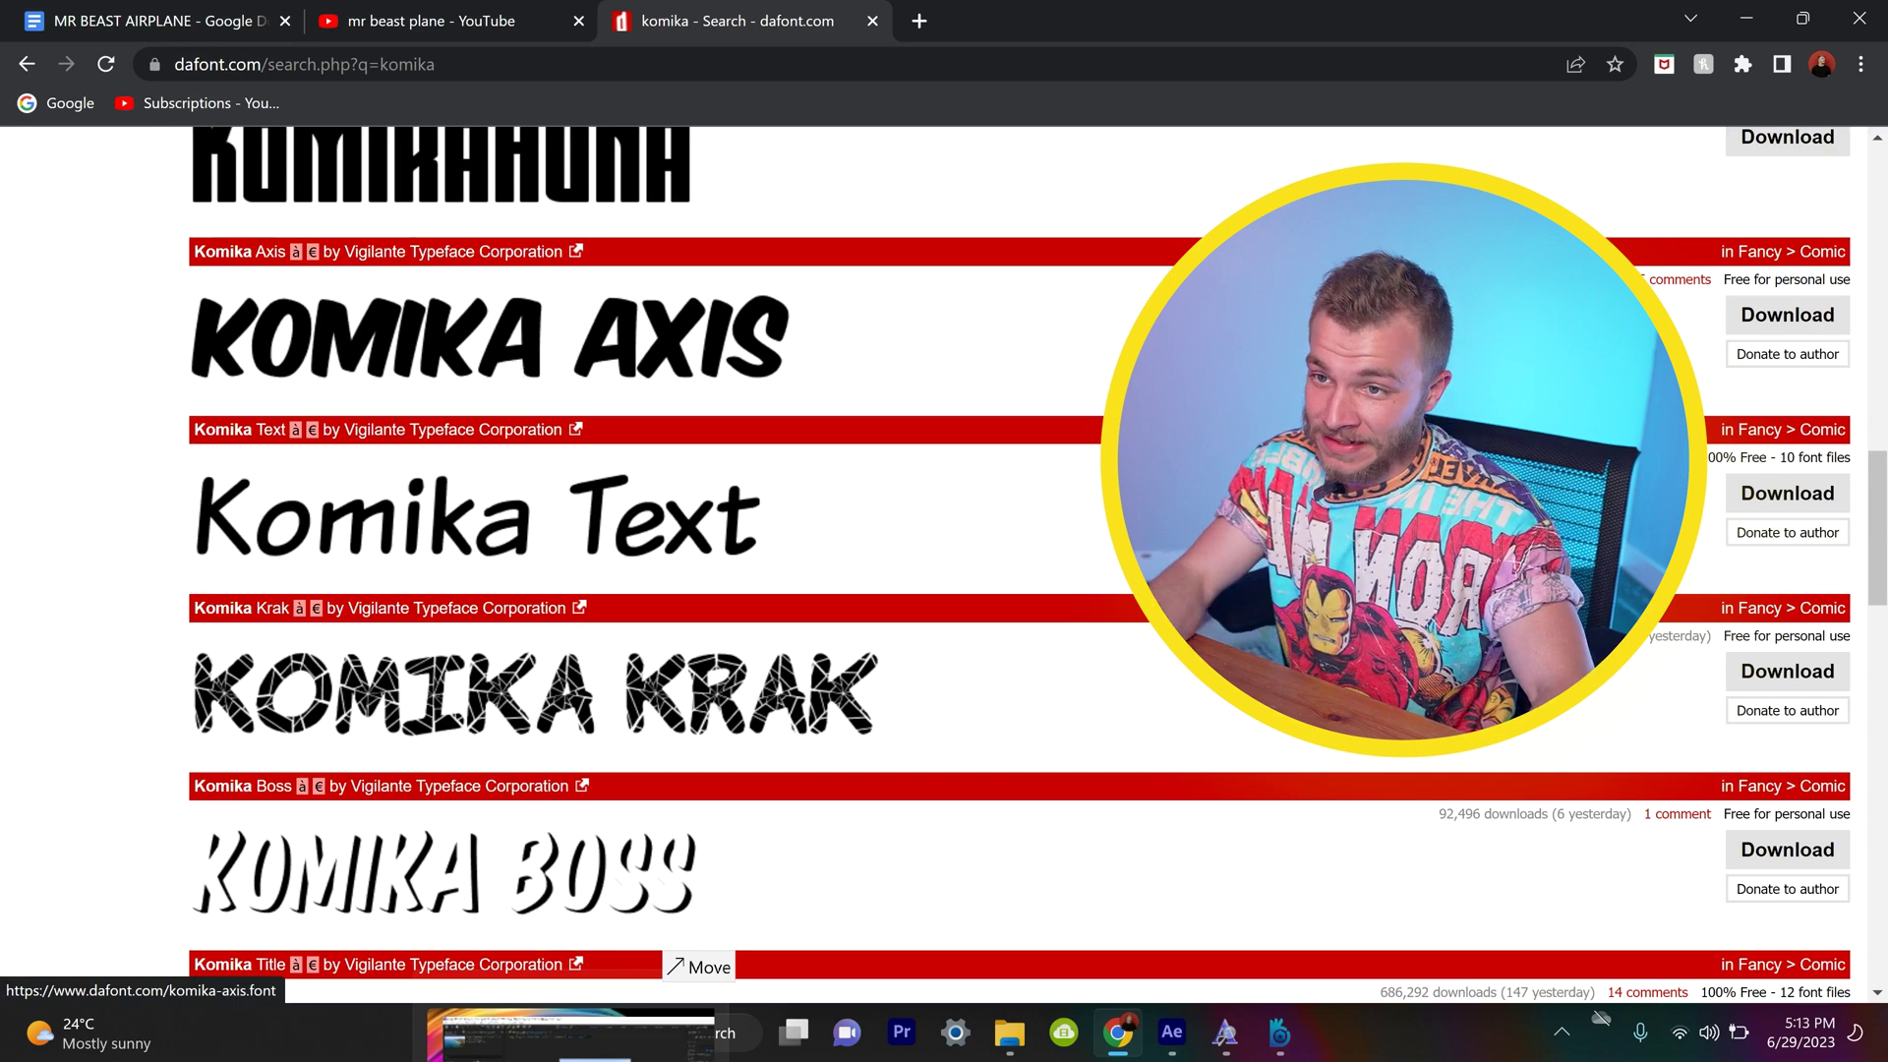
{"action": "left_click", "coordinate": [1789, 305]}
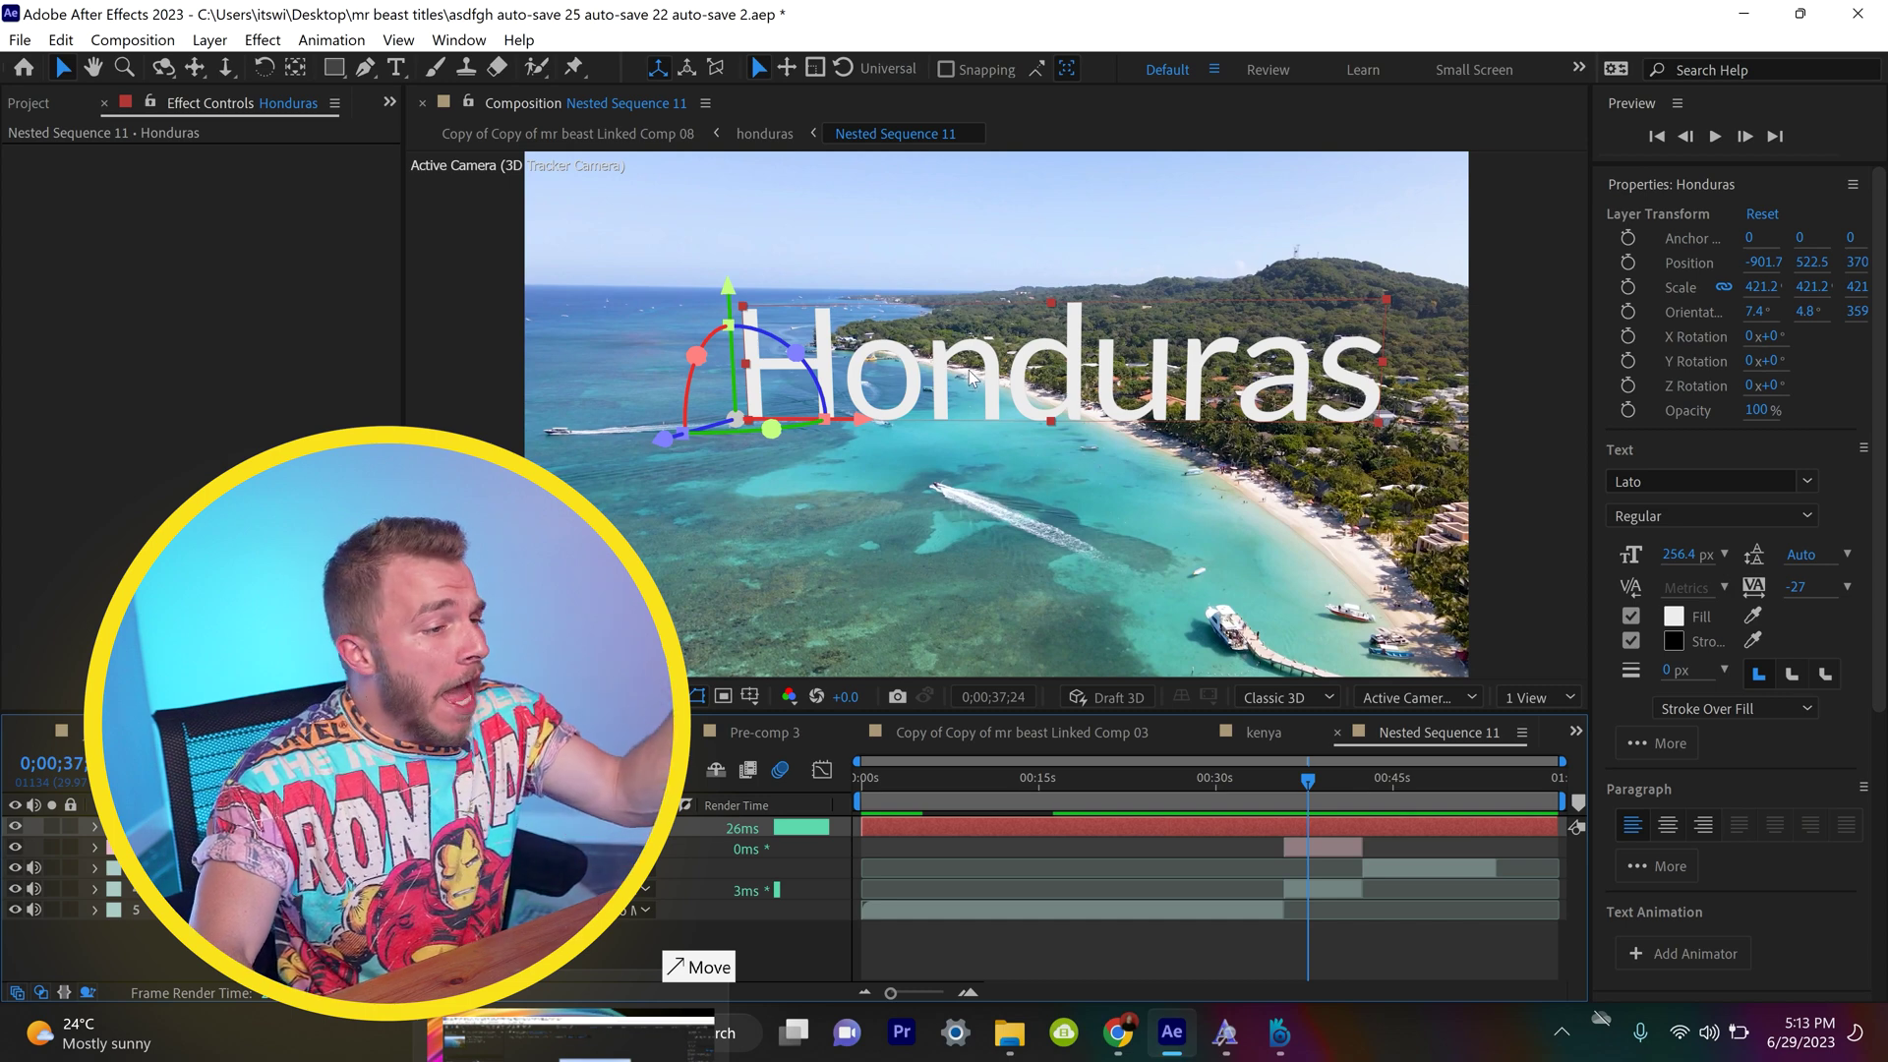
Step: Change the Honduras title's font to Komika Axis
{"action": "double_click", "coordinate": [968, 377]}
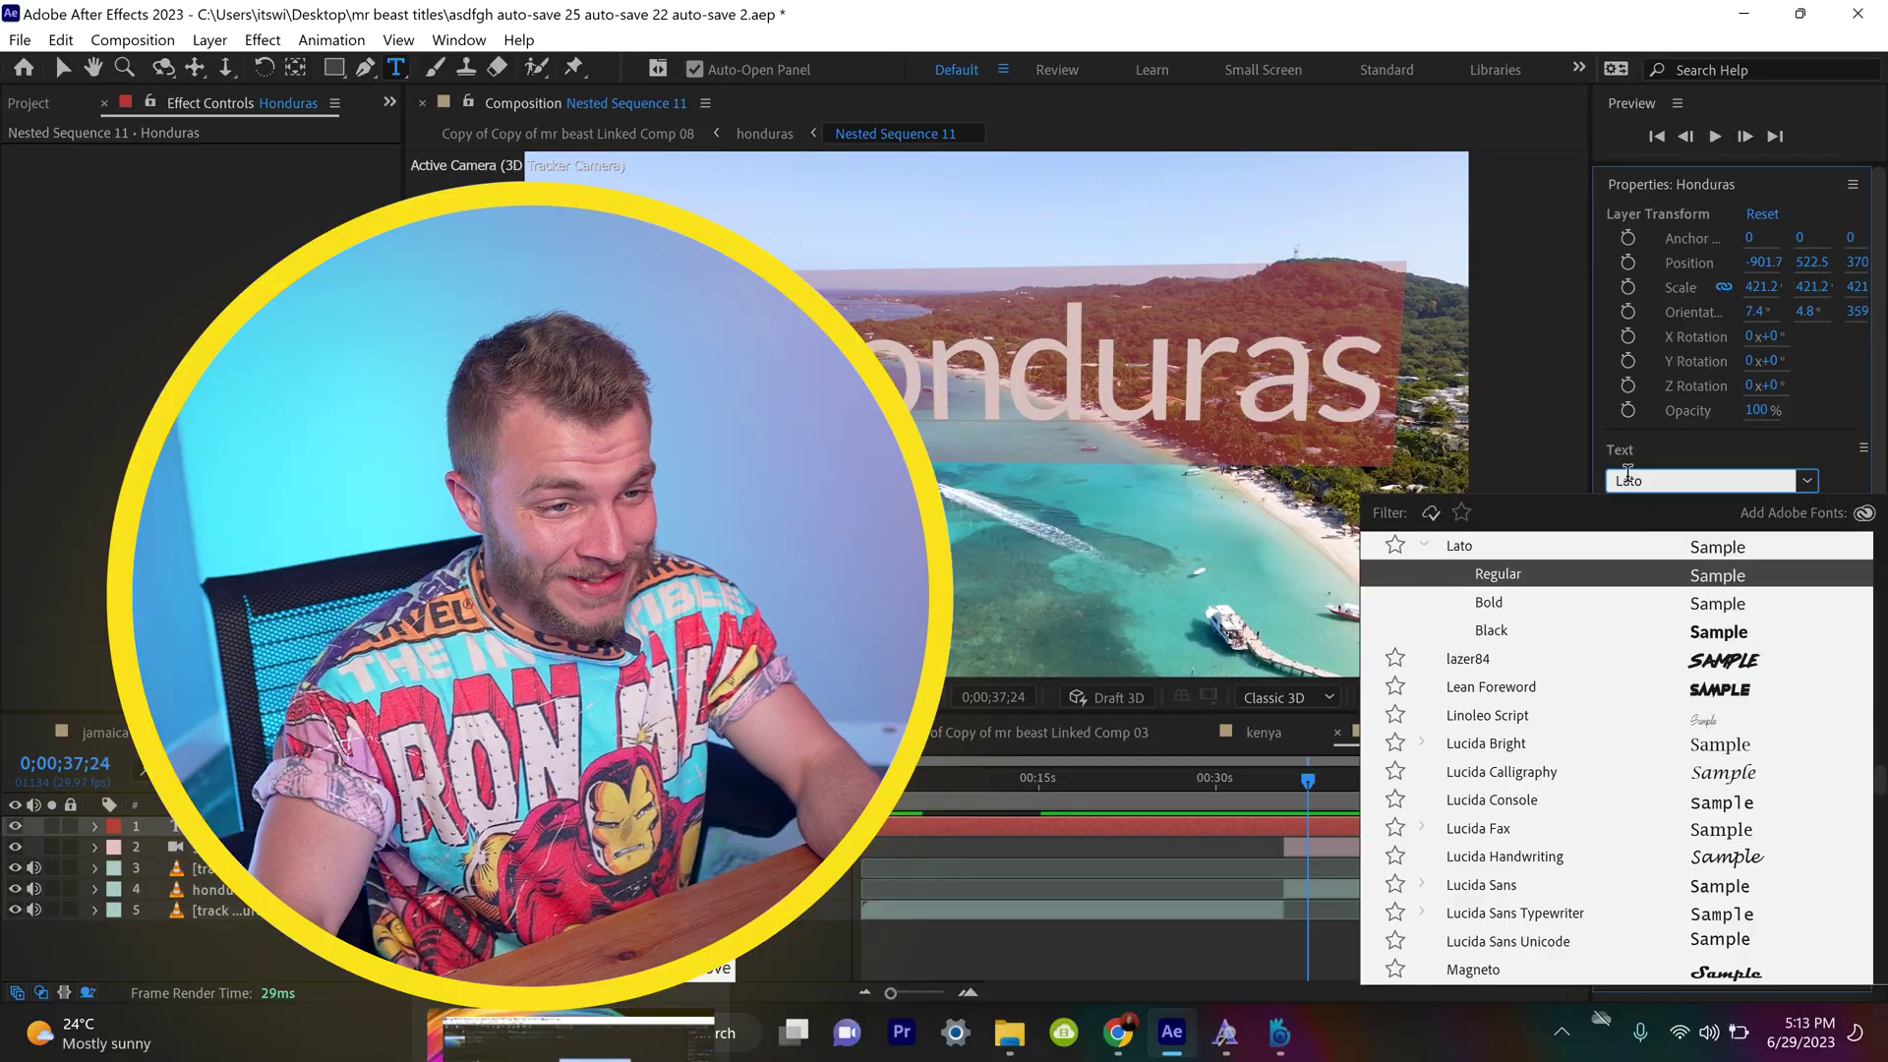
{"action": "type", "text": "komi"}
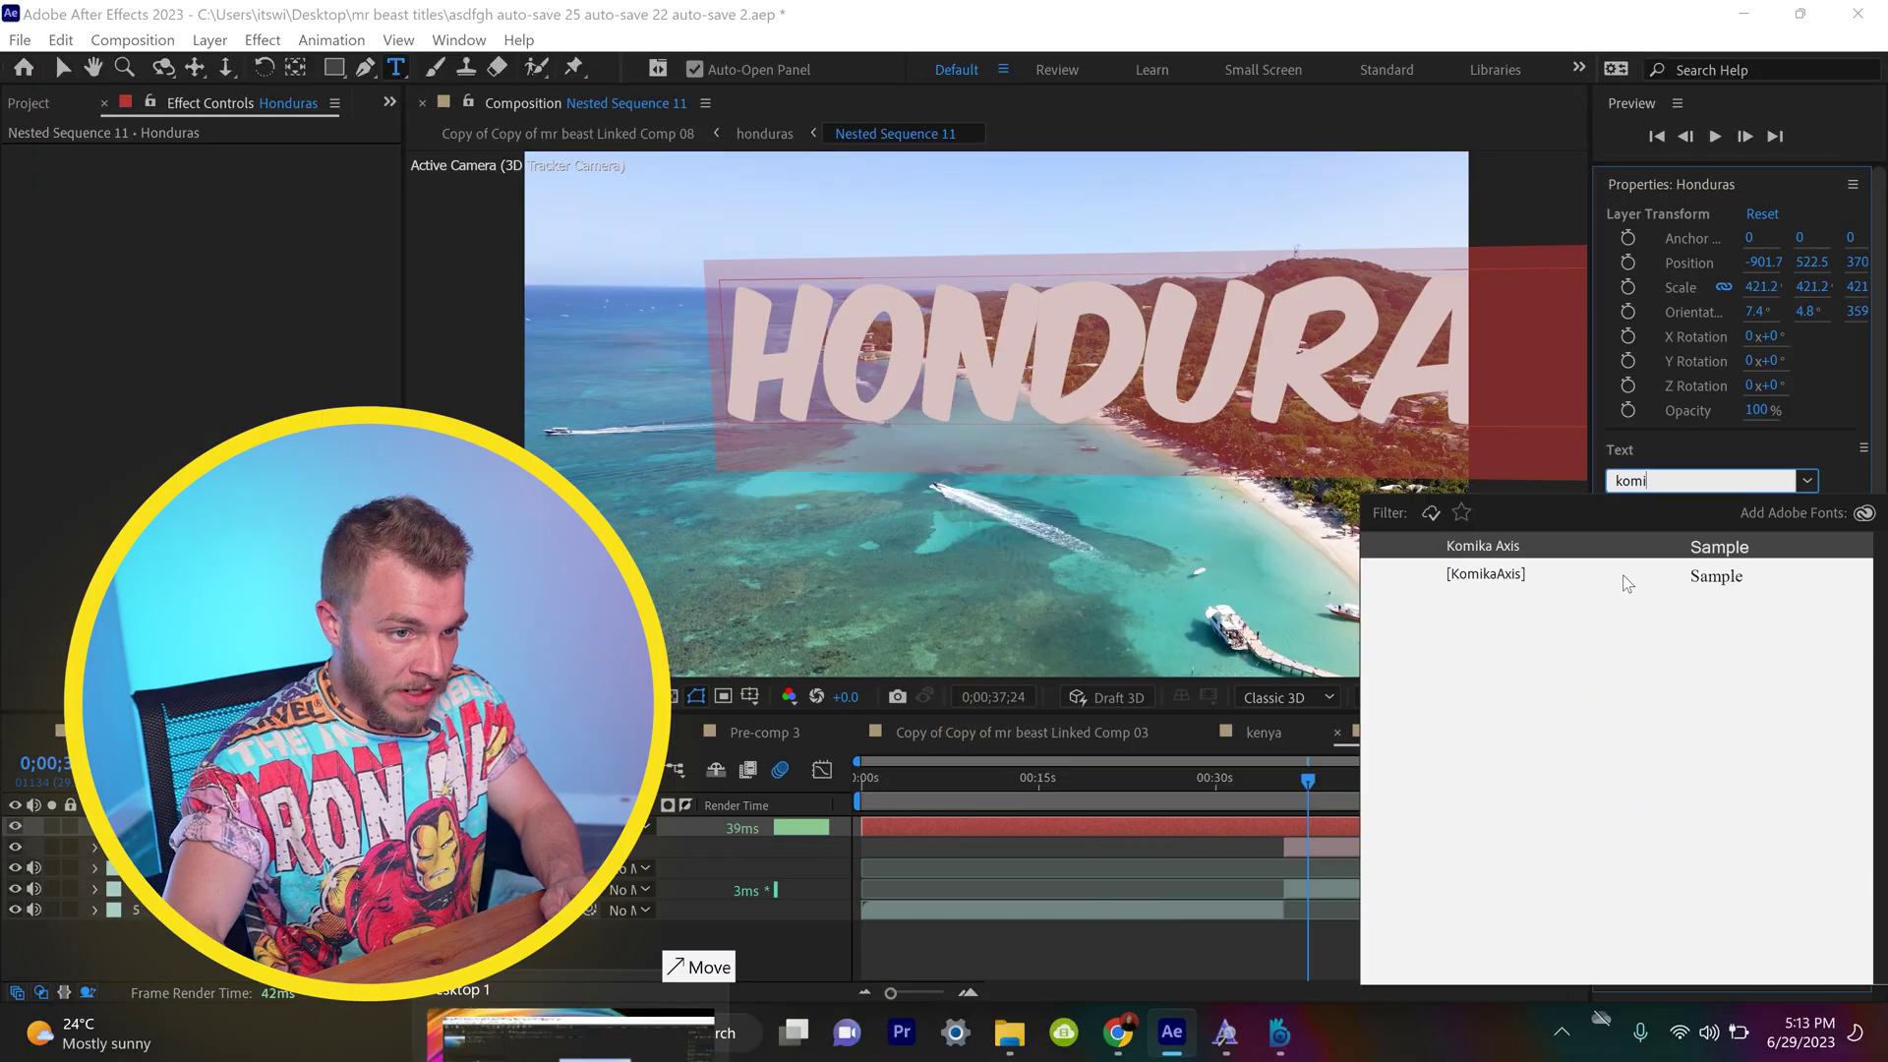
{"action": "left_click", "coordinate": [1624, 582]}
{"action": "key", "text": "Escape"}
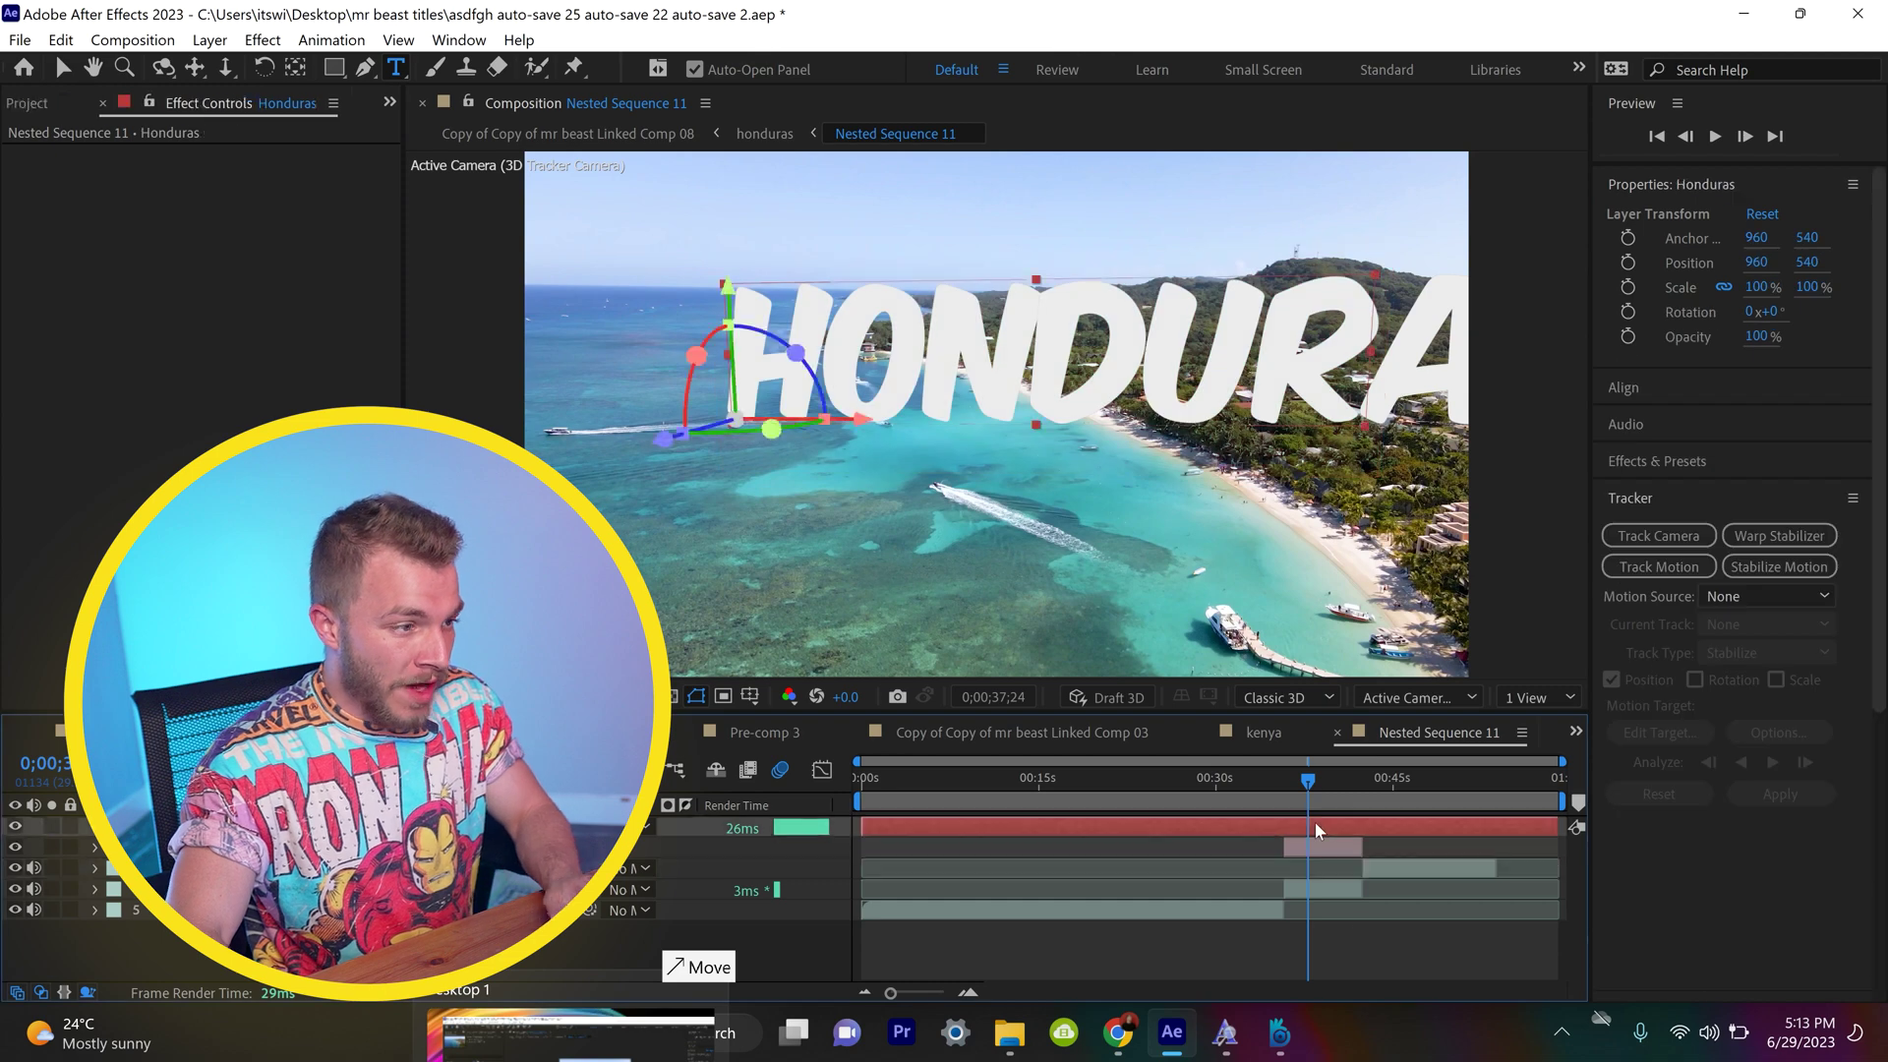
Step: Scale the title layer down to 324.2%
{"action": "key", "text": "s"}
{"action": "left_click_drag", "start_coordinate": [369, 852], "coordinate": [313, 852]}
{"action": "left_click_drag", "start_coordinate": [523, 807], "coordinate": [410, 815]}
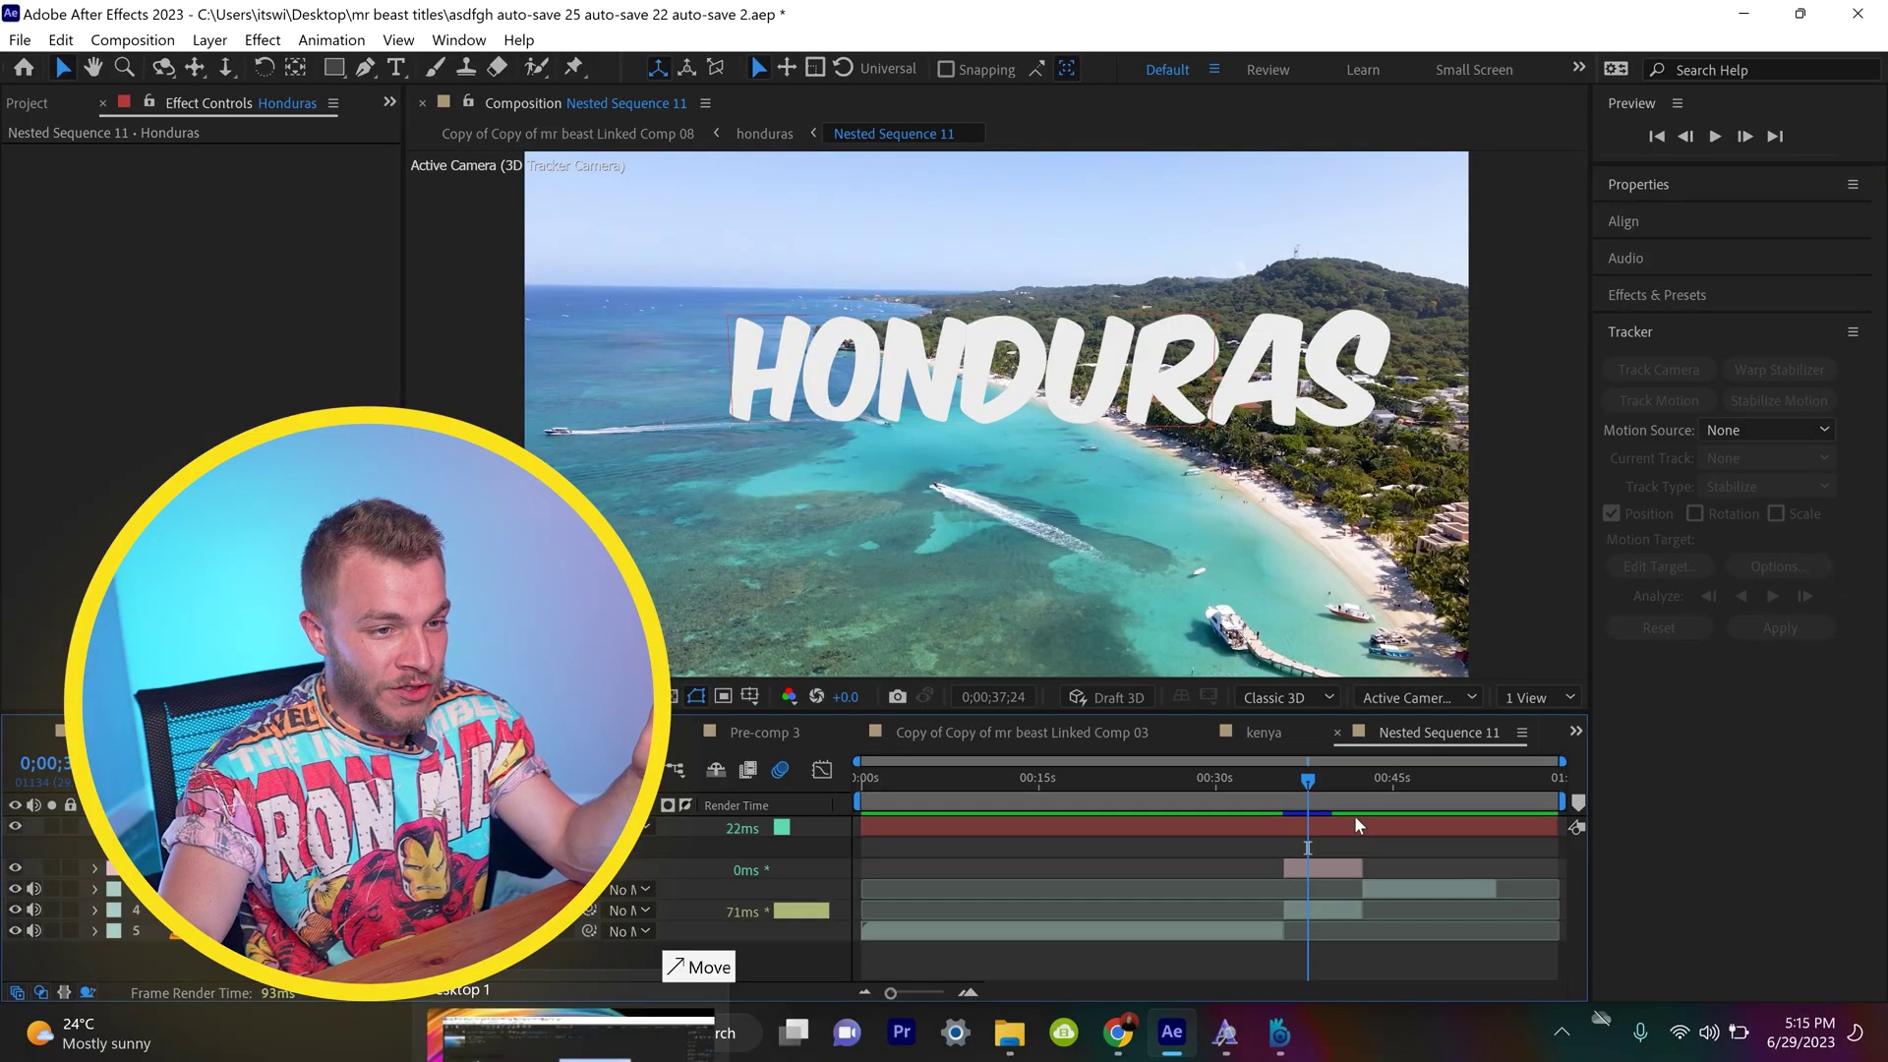
Step: Apply a Fill effect to the HONDURAS title with colour 00E8FF
{"action": "left_click", "coordinate": [1636, 300]}
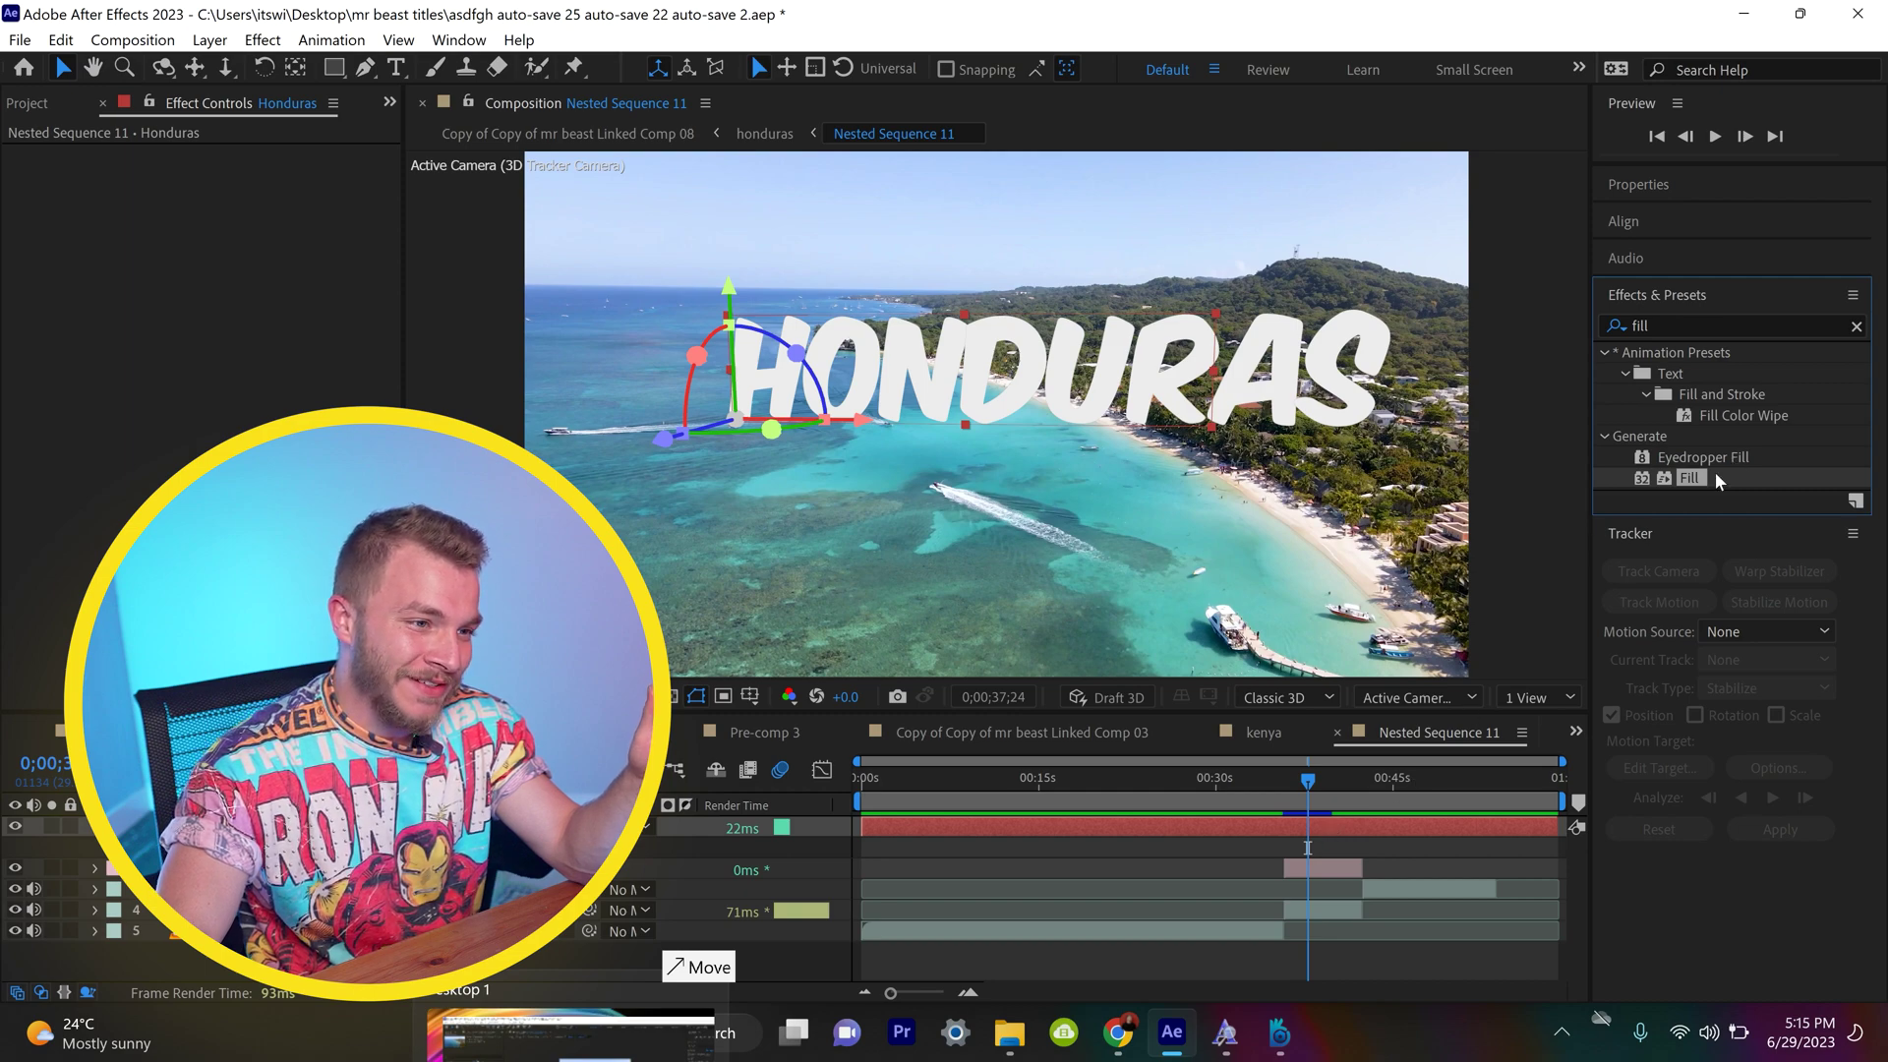
{"action": "left_click_drag", "start_coordinate": [1688, 477], "coordinate": [1007, 432]}
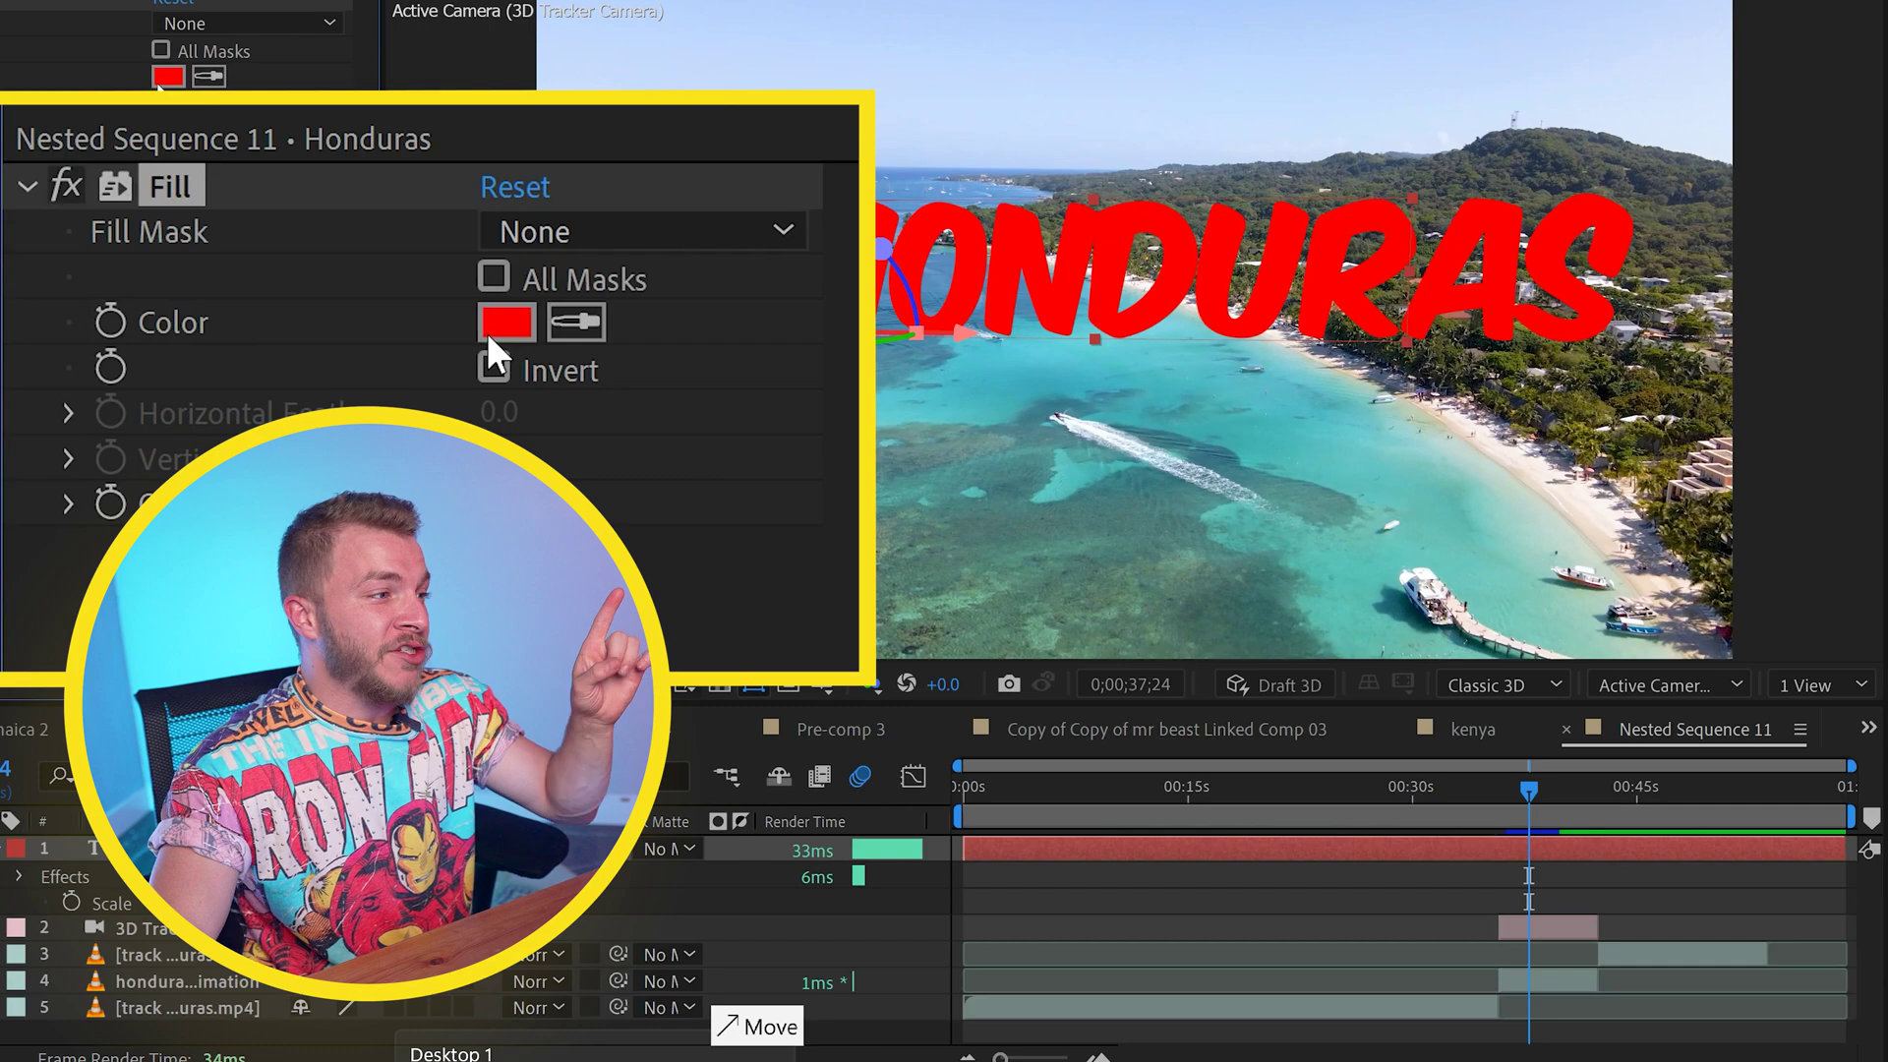
{"action": "left_click", "coordinate": [234, 217]}
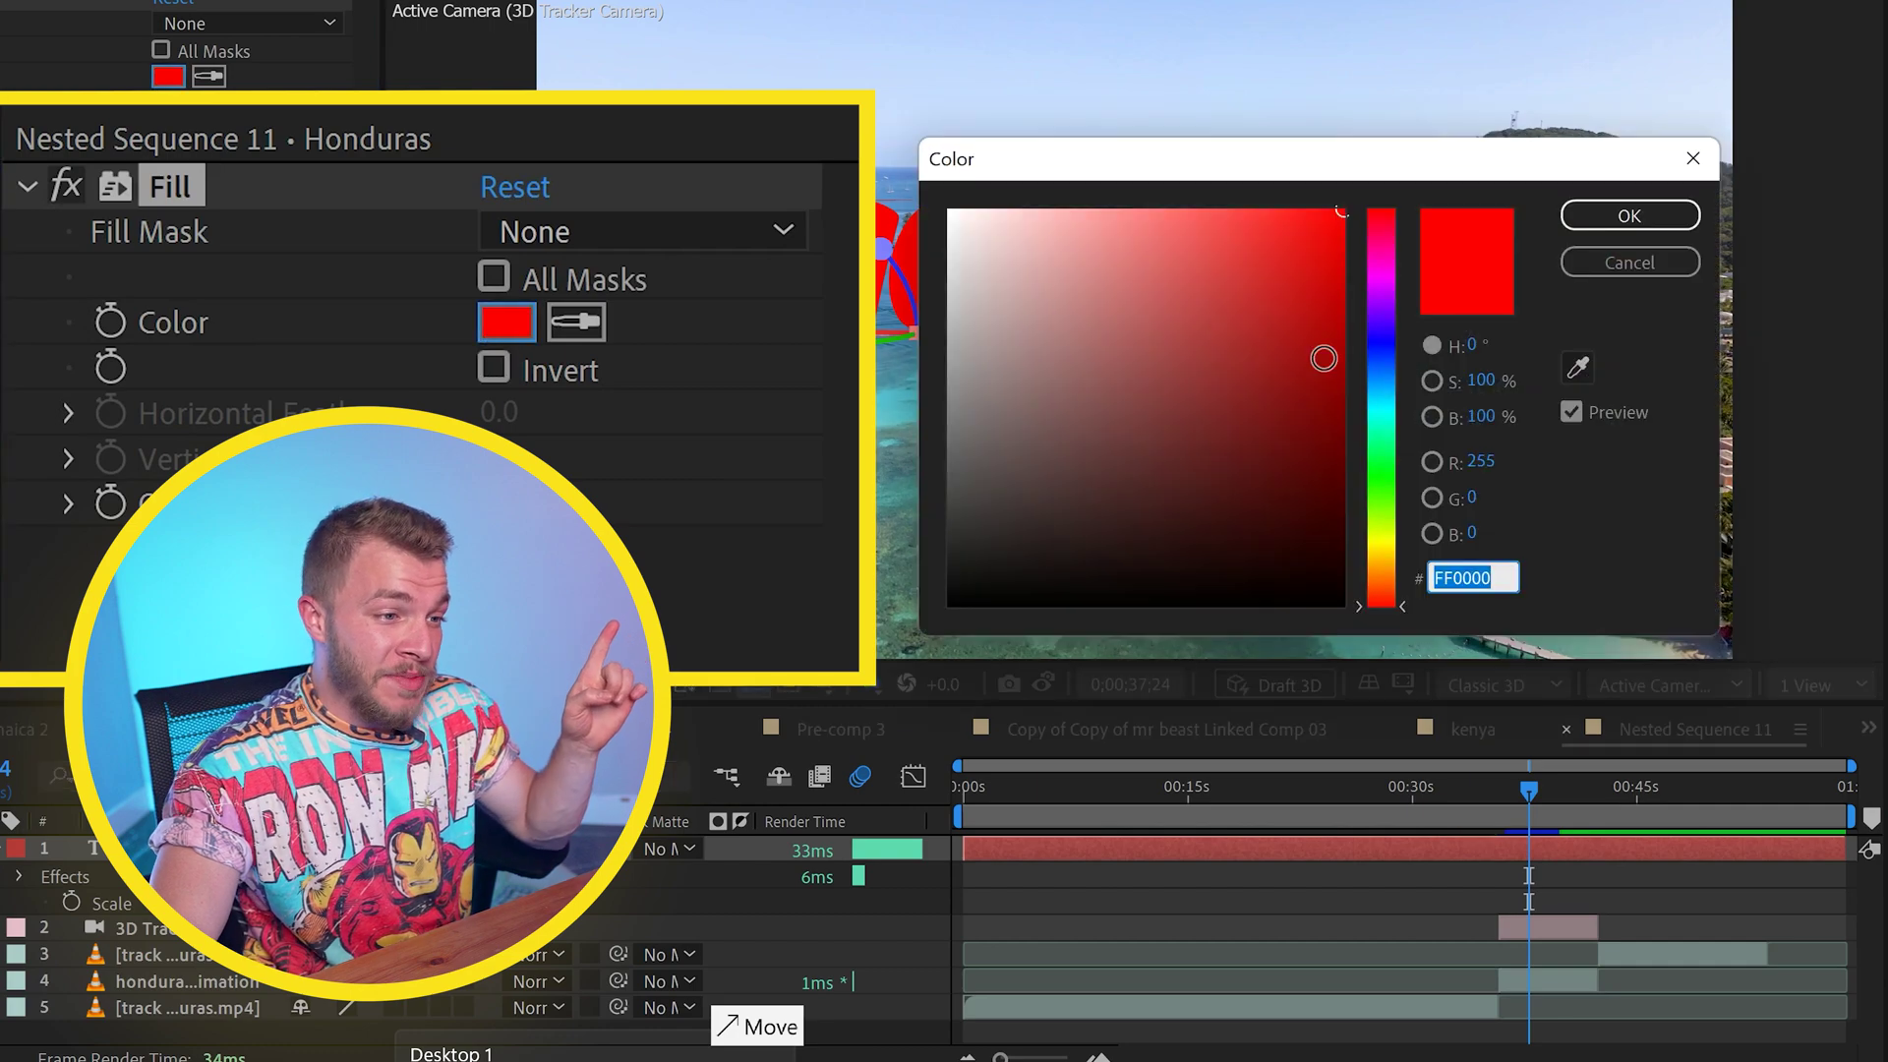
{"action": "left_click", "coordinate": [1369, 401]}
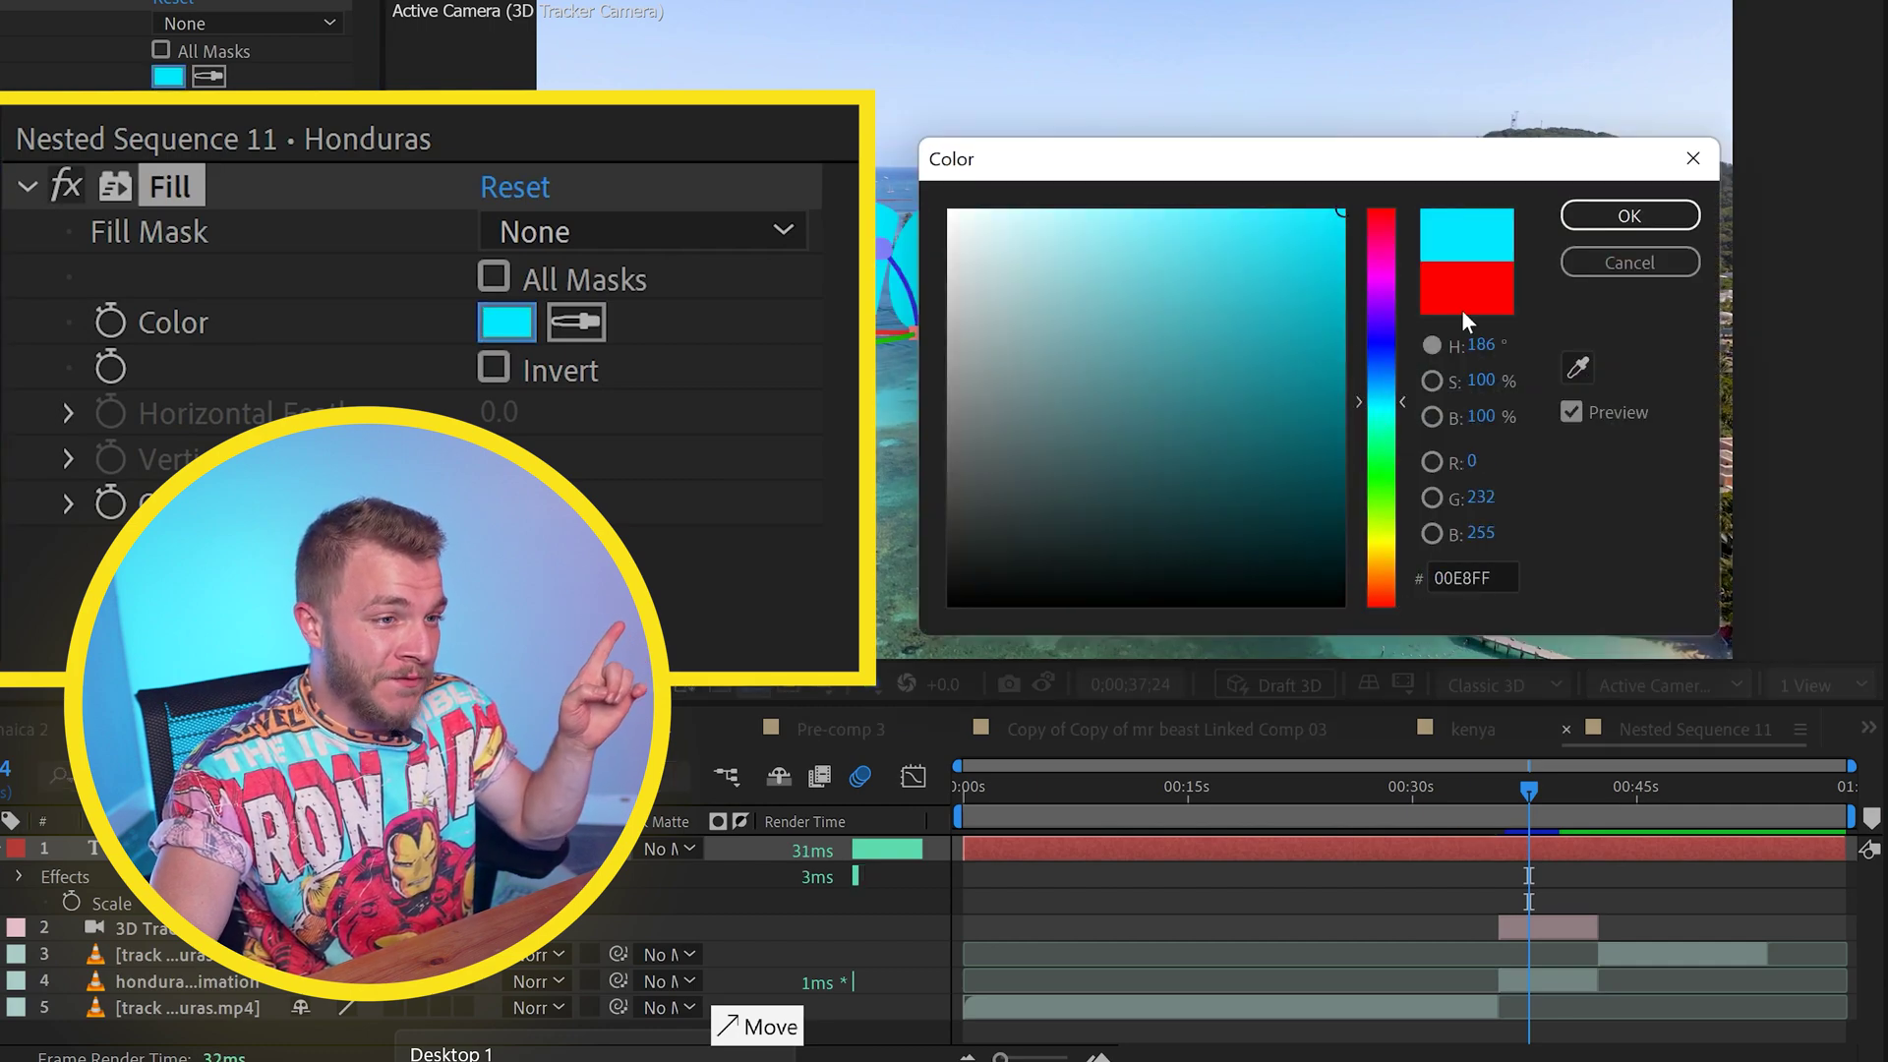
{"action": "left_click", "coordinate": [1627, 217]}
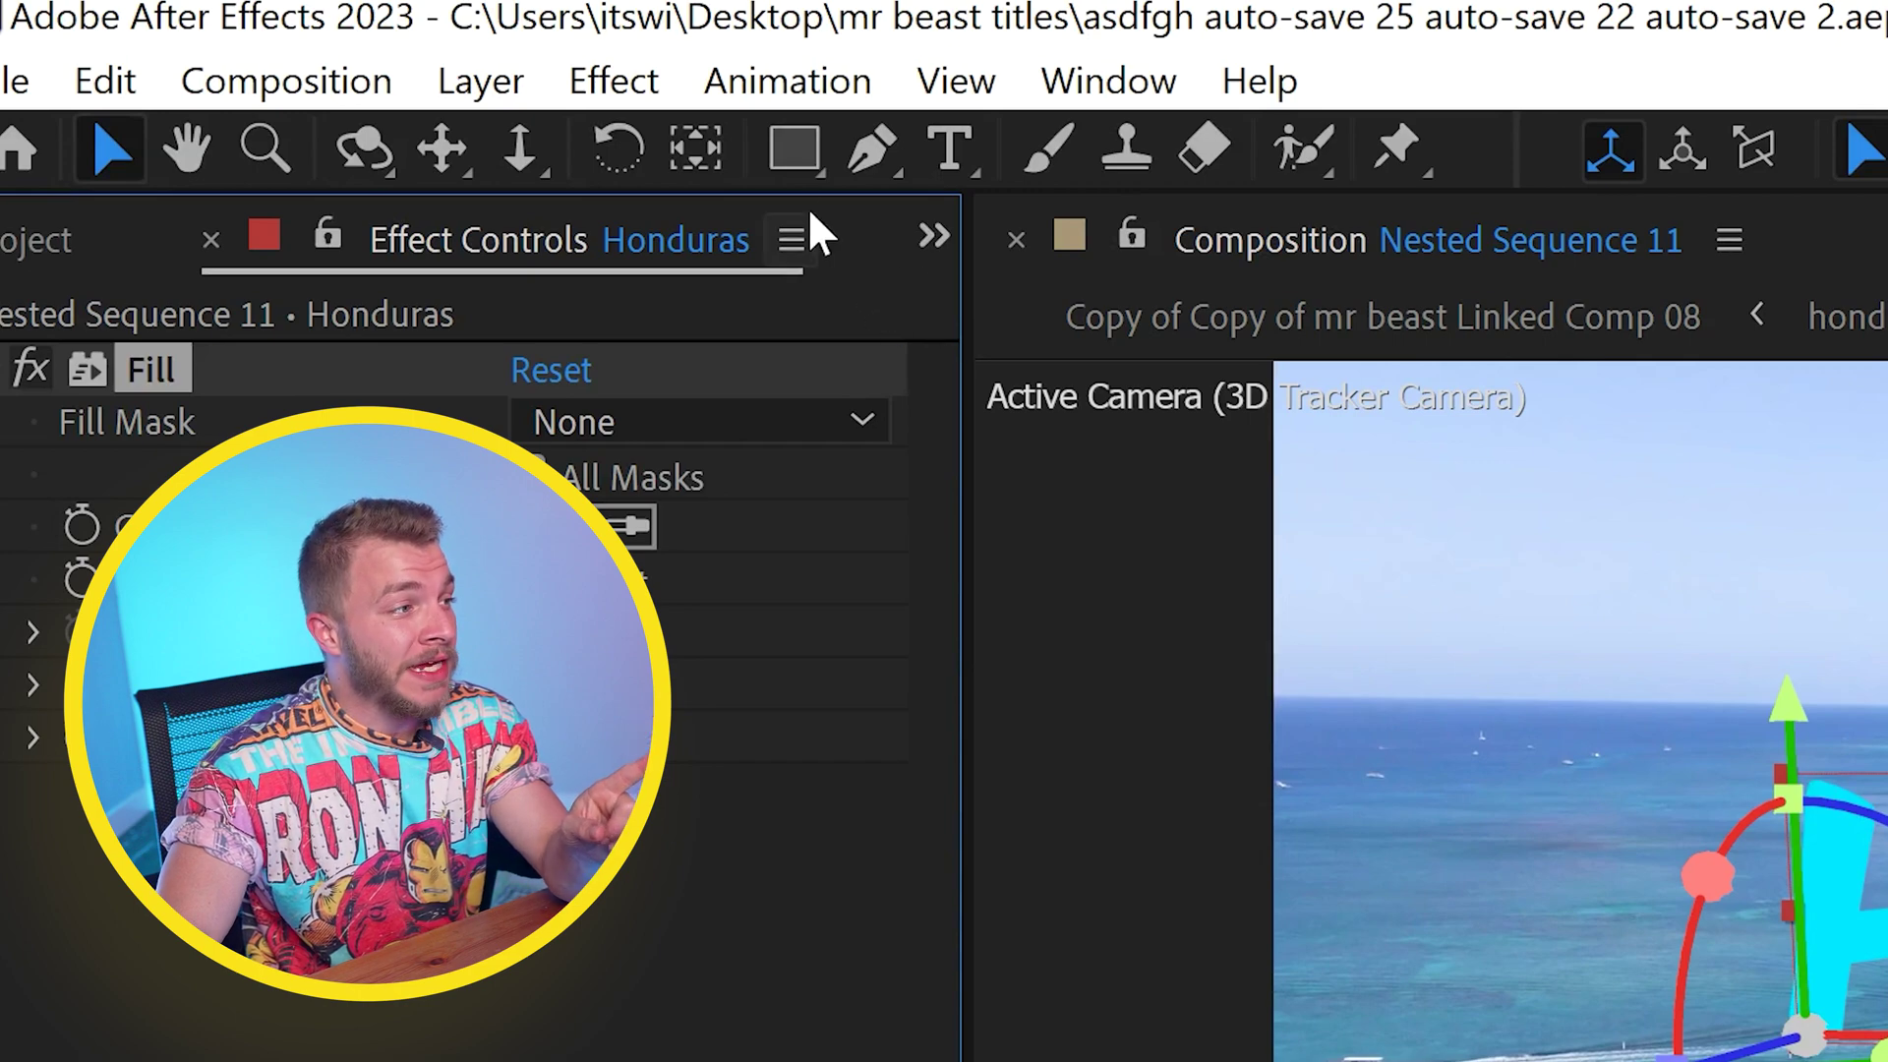
{"action": "left_click", "coordinate": [792, 153]}
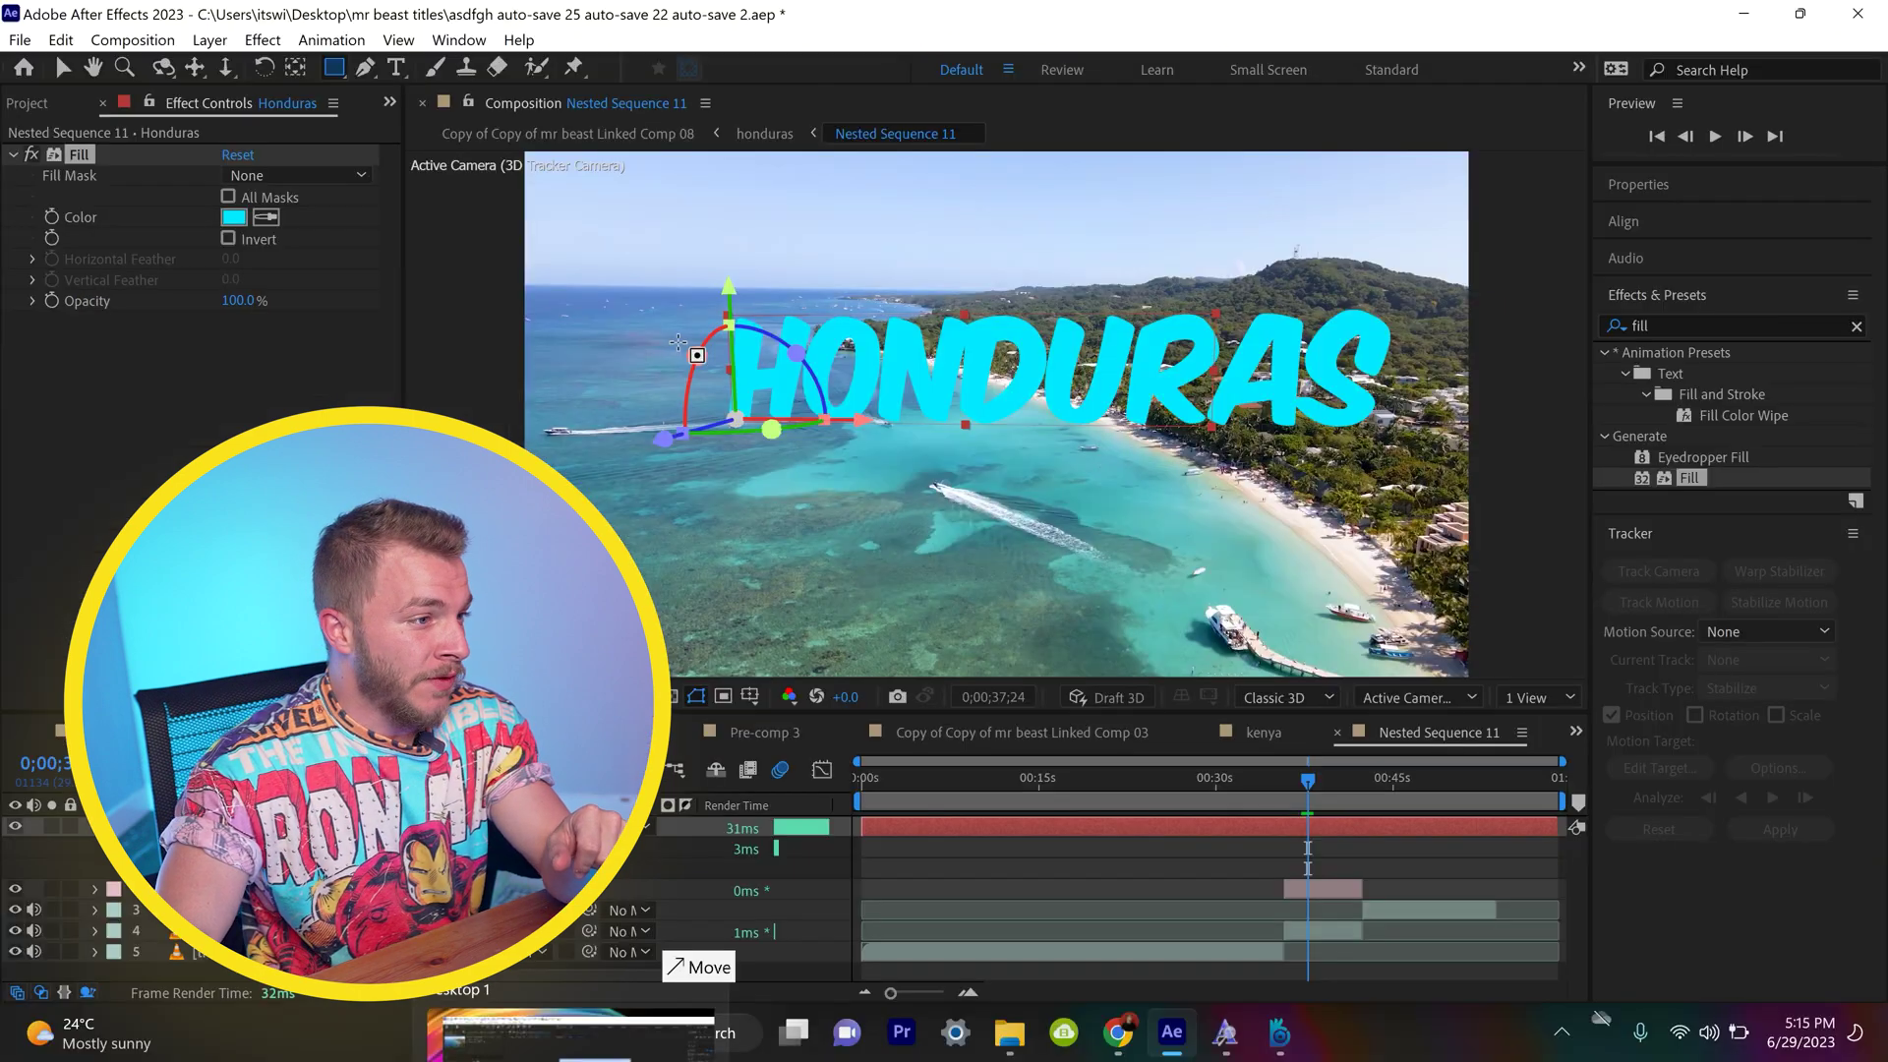
Step: Drag a rectangular Mask 1 across the HONDURAS letters on the text layer
{"action": "left_click_drag", "start_coordinate": [667, 346], "coordinate": [1268, 390]}
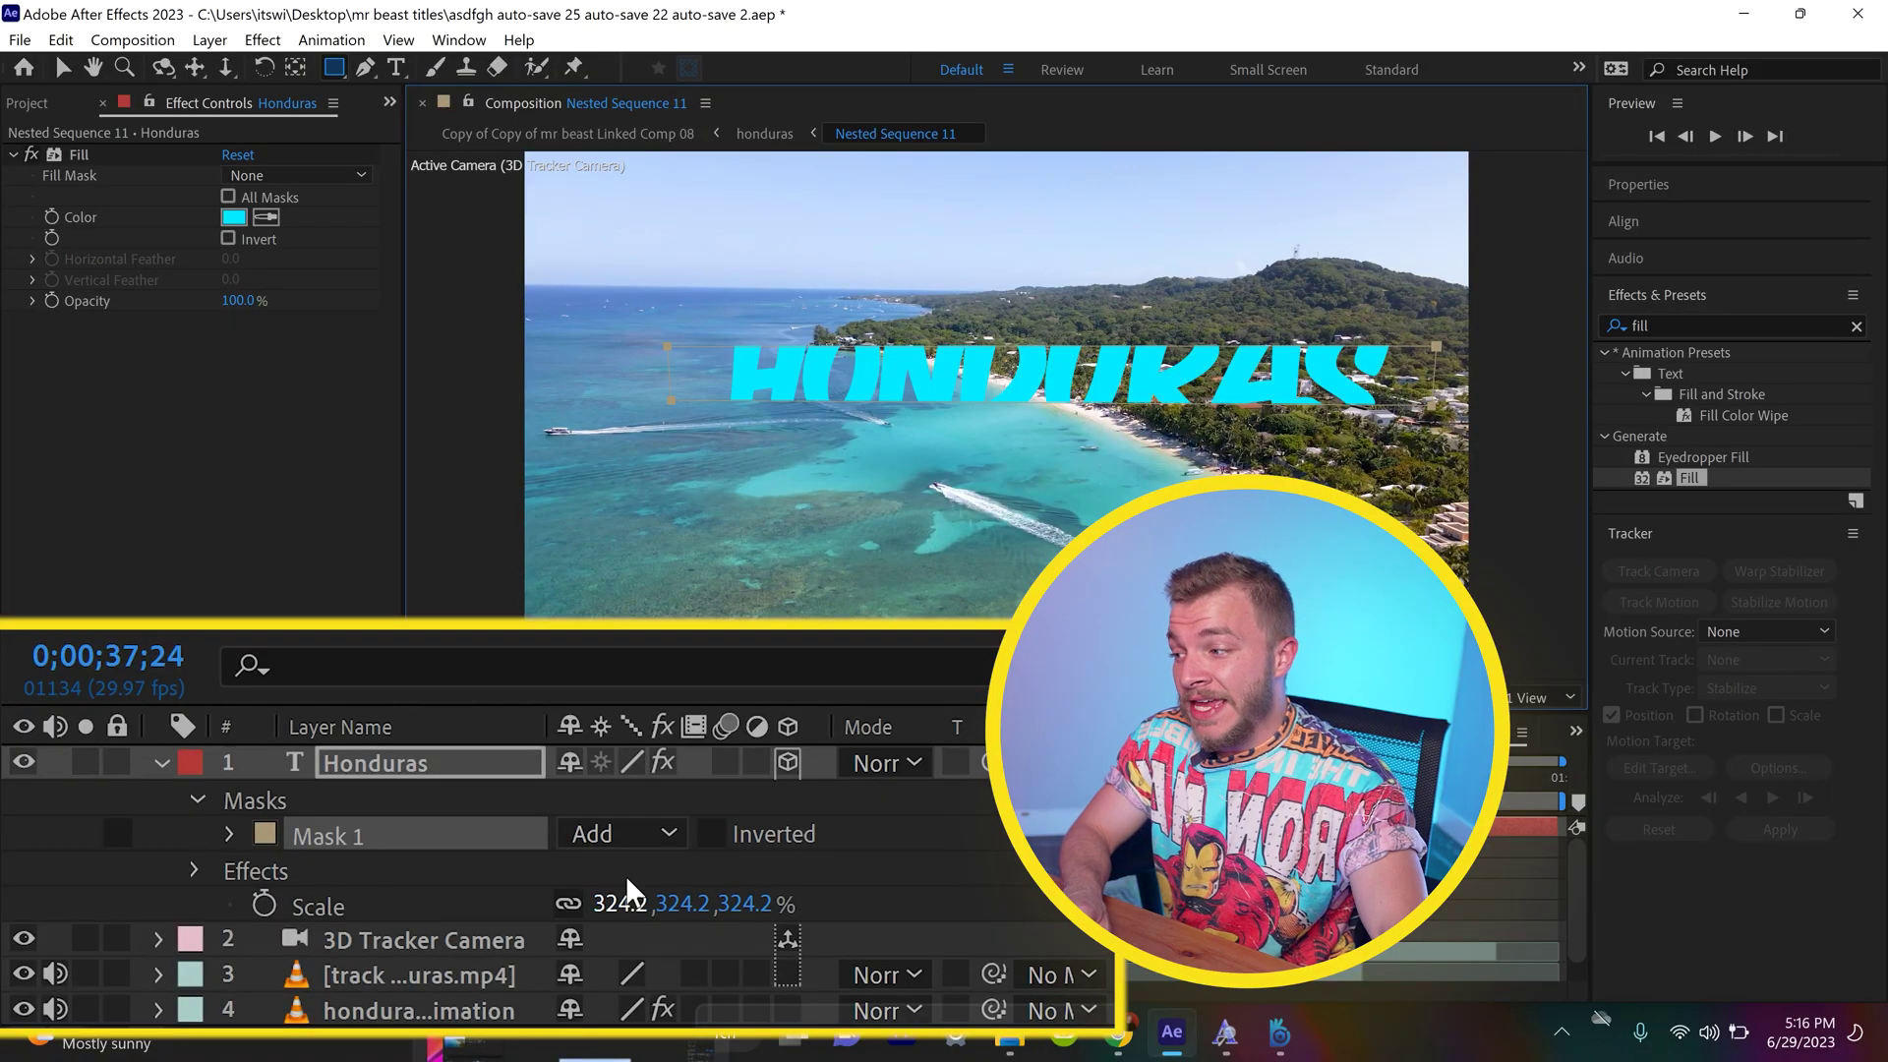
{"action": "left_click", "coordinate": [455, 759]}
Step: Set the Fill effect's mask to Mask 1 and invert Mask 1, leaving cyan below
{"action": "key", "text": "e"}
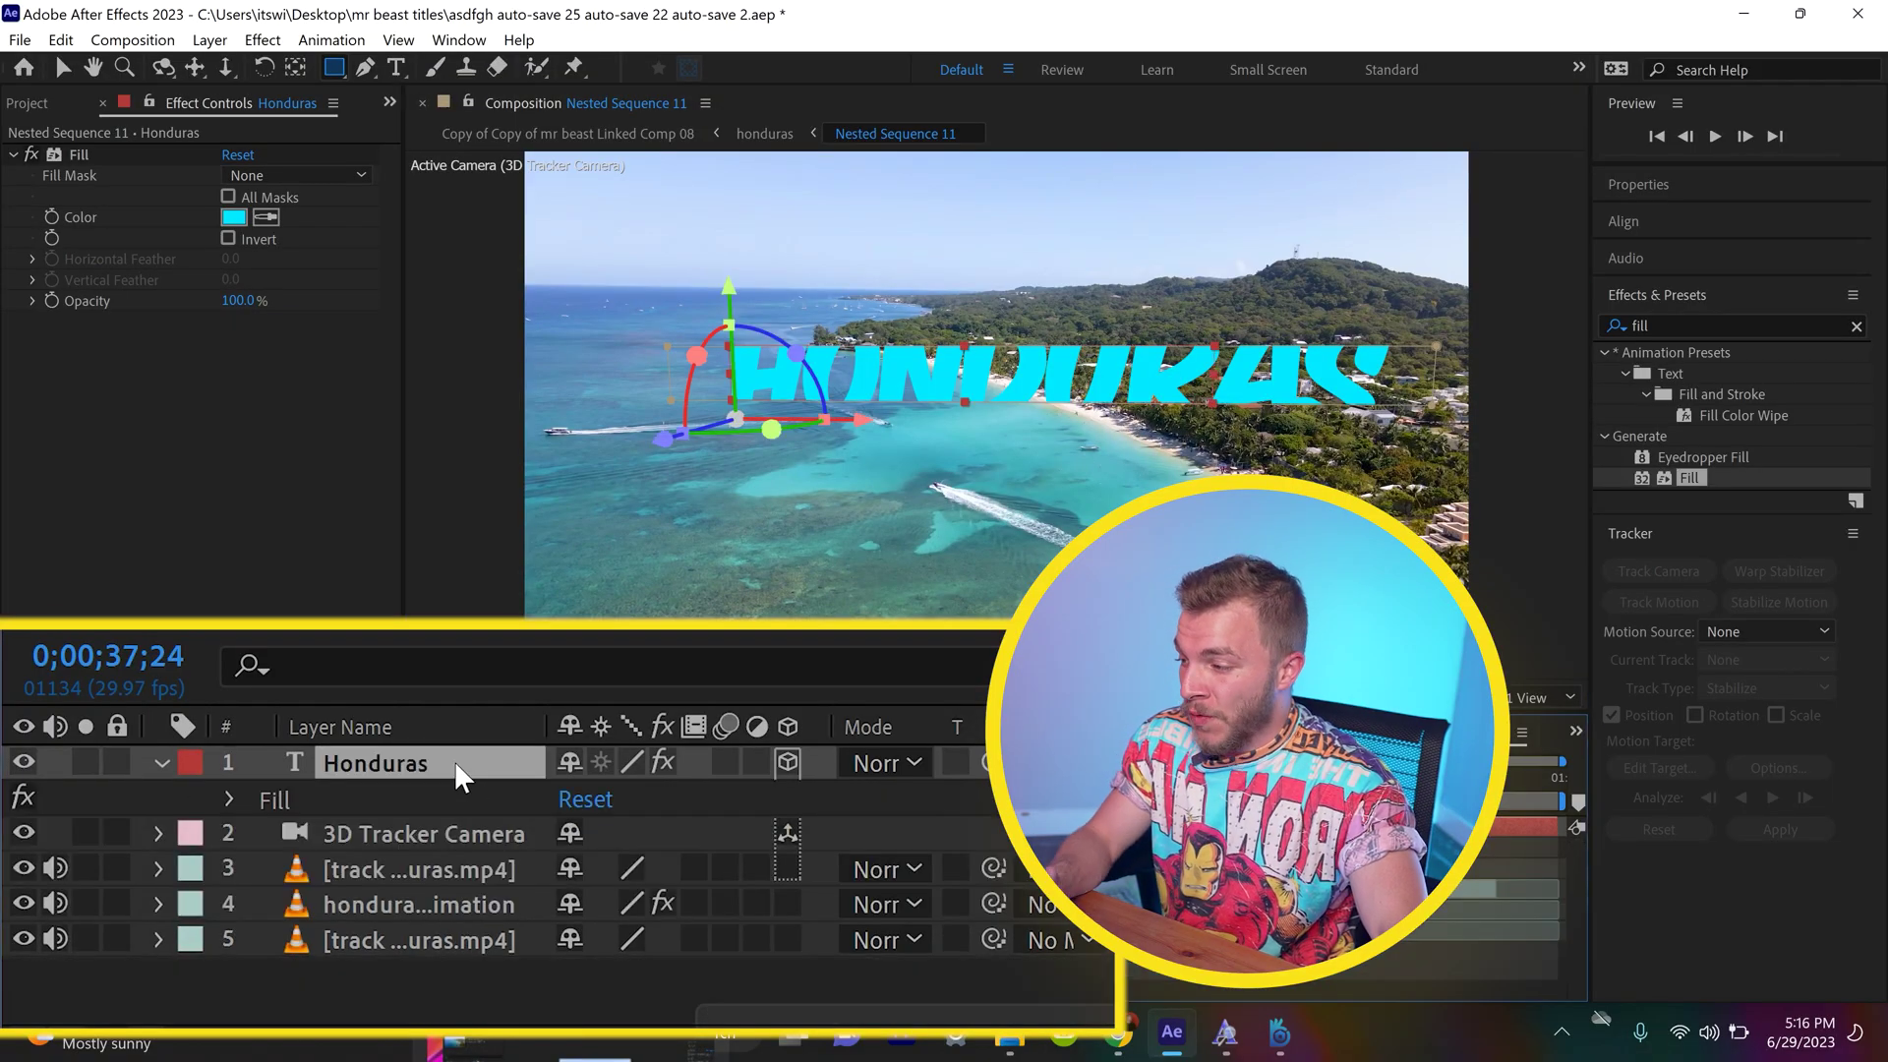
{"action": "left_click", "coordinate": [351, 795]}
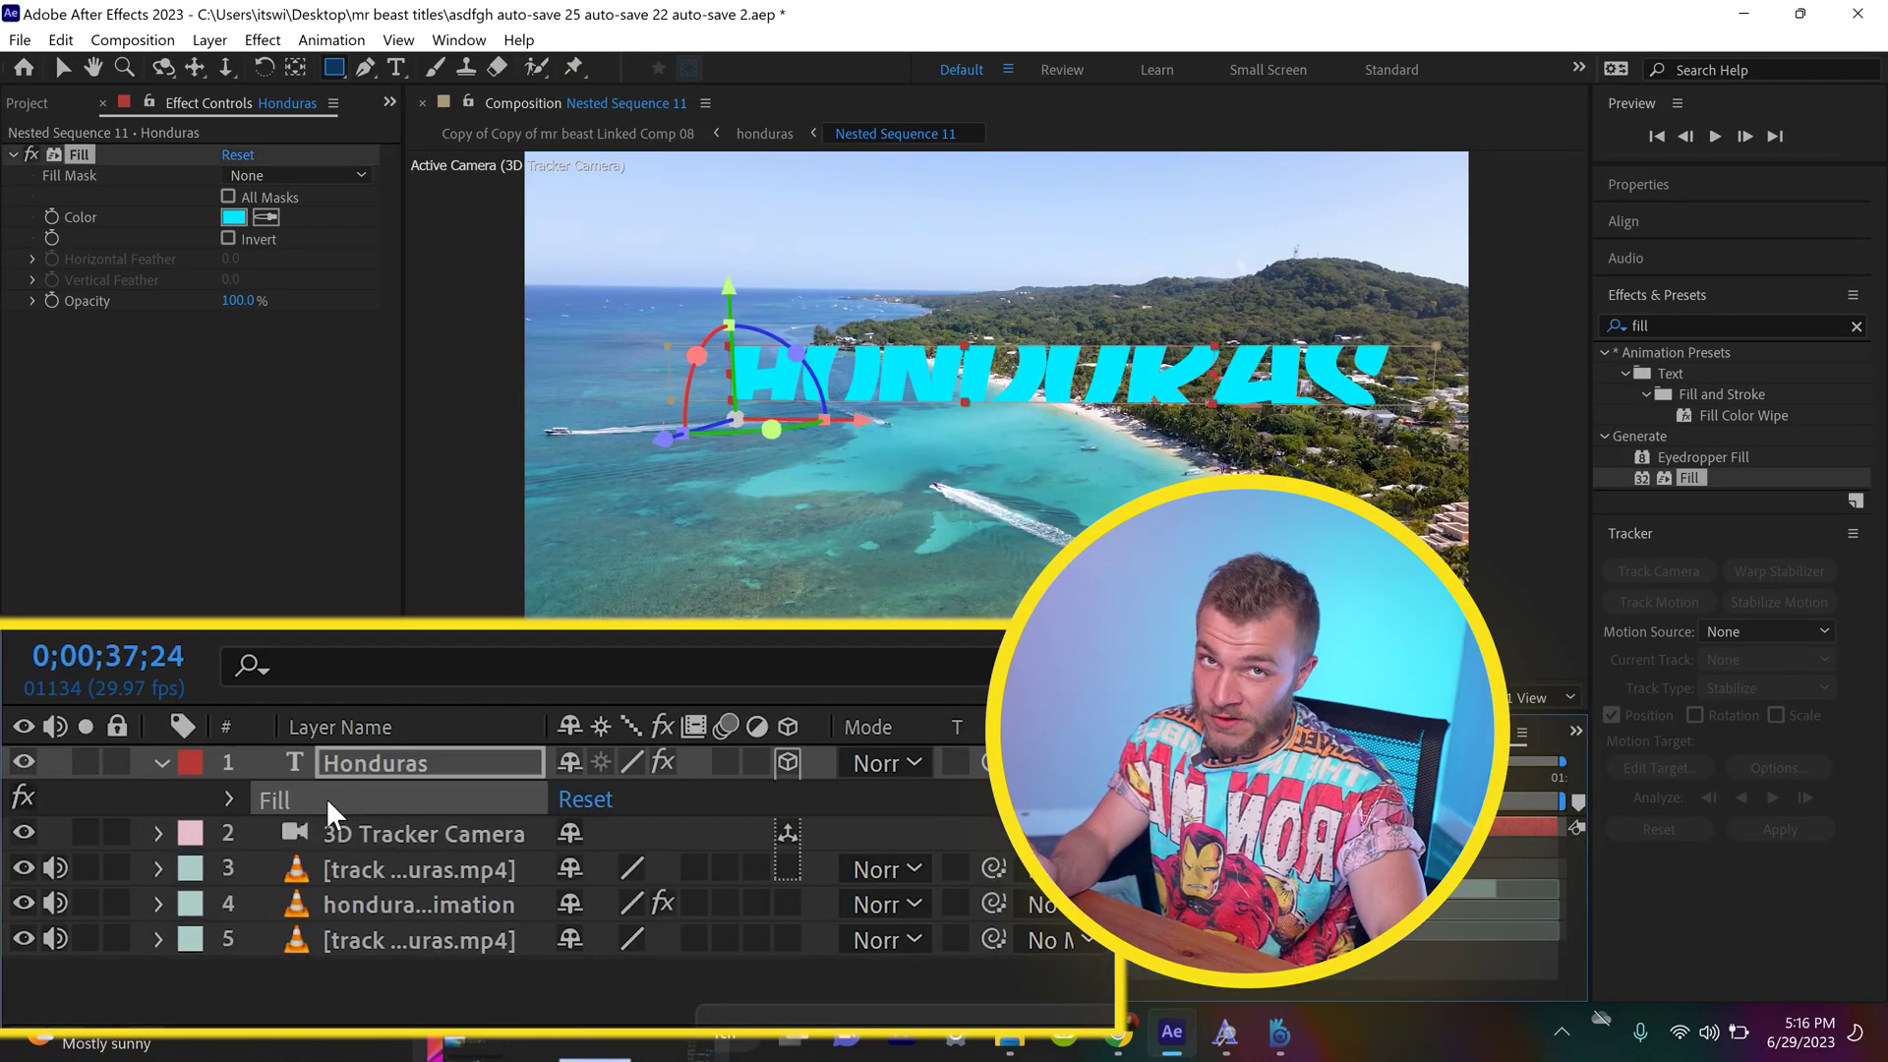
{"action": "left_click", "coordinate": [227, 798]}
{"action": "scroll", "coordinate": [317, 806], "scroll_direction": "down", "scroll_amount": 2}
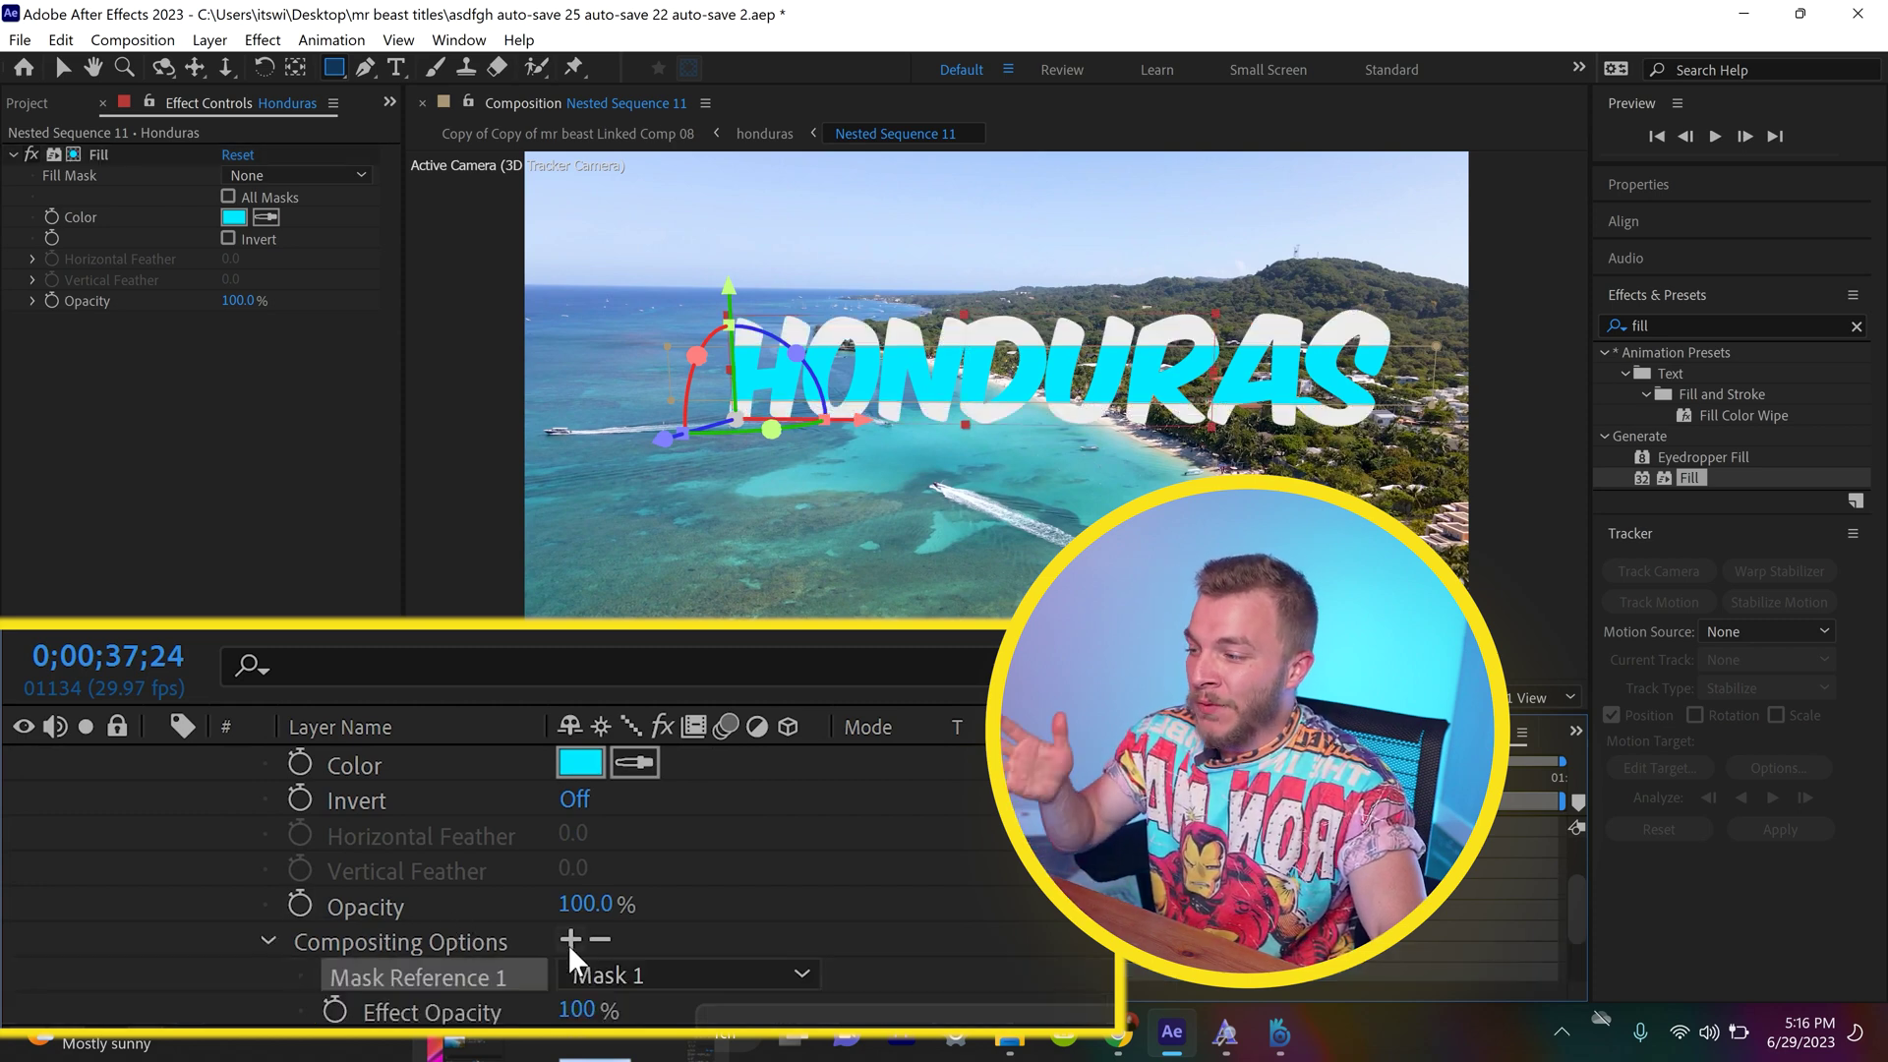
{"action": "scroll", "coordinate": [563, 944], "scroll_direction": "up", "scroll_amount": 3}
{"action": "scroll", "coordinate": [567, 951], "scroll_direction": "down", "scroll_amount": 3}
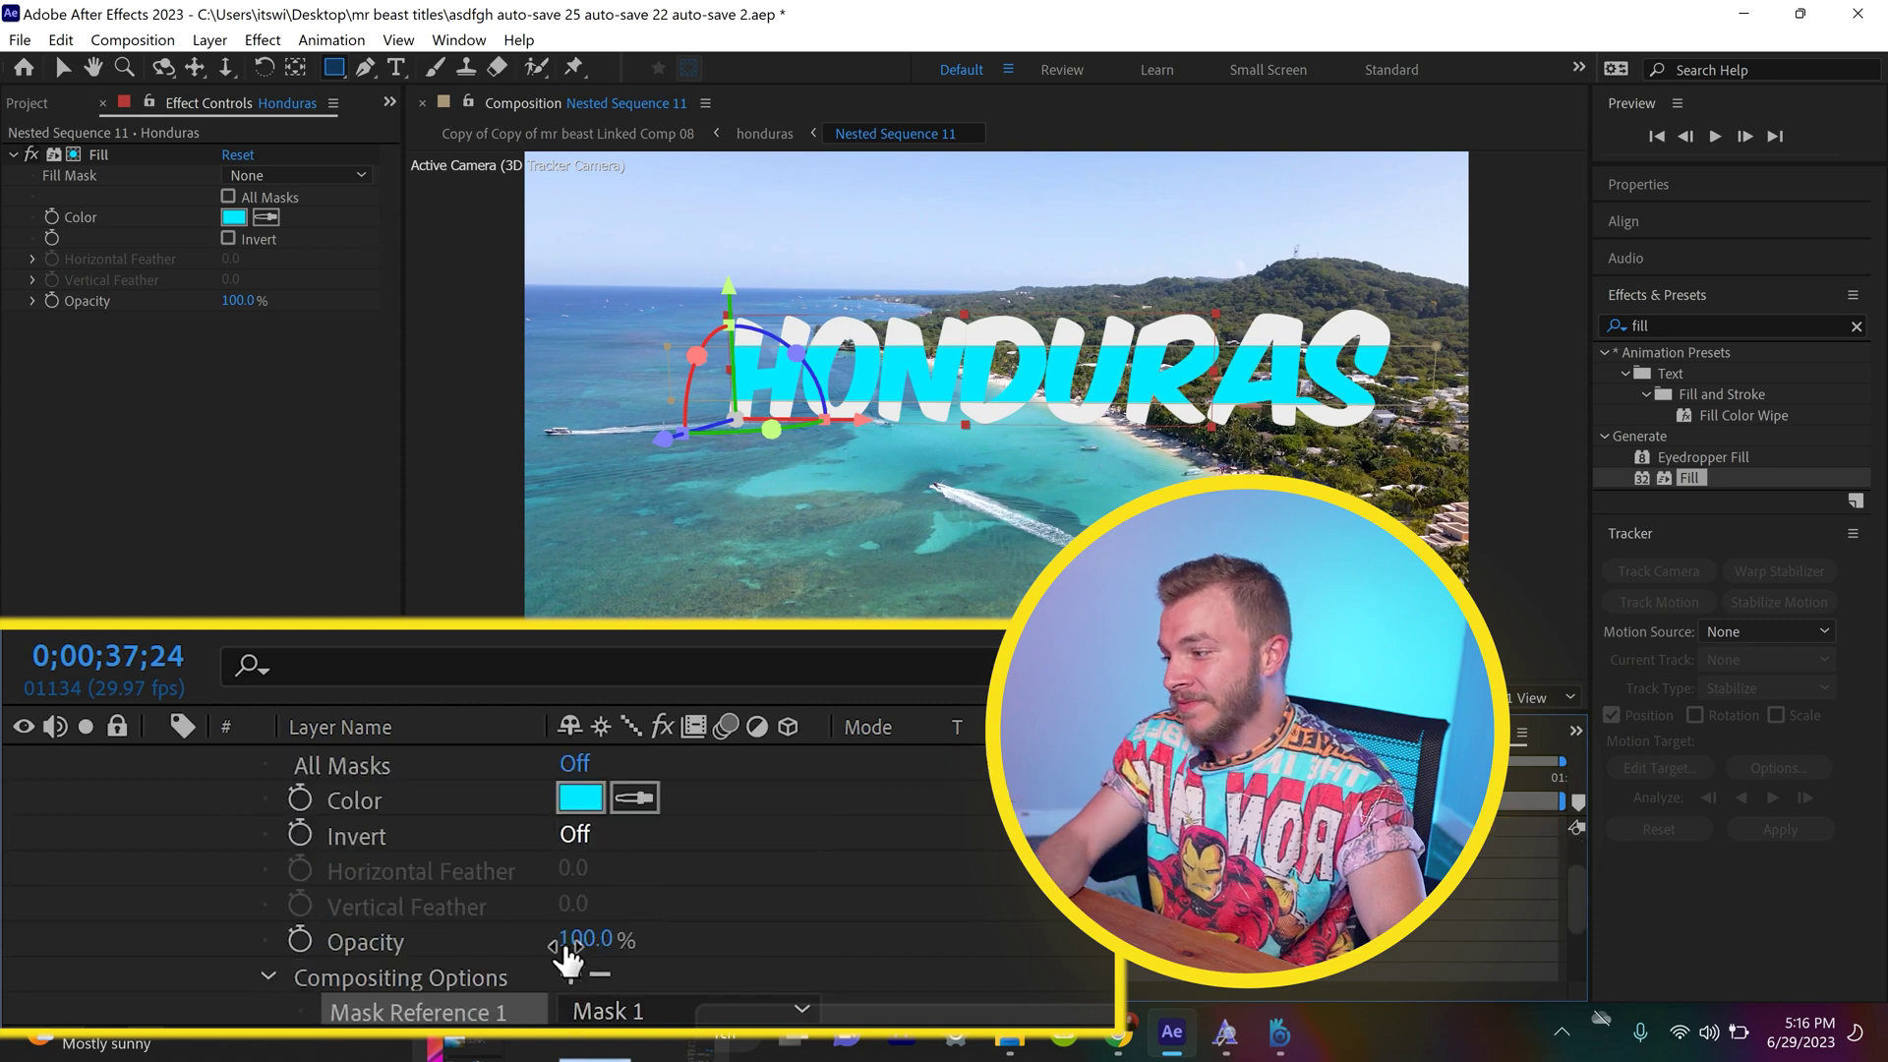
{"action": "scroll", "coordinate": [551, 924], "scroll_direction": "up", "scroll_amount": 3}
{"action": "scroll", "coordinate": [598, 907], "scroll_direction": "down", "scroll_amount": 3}
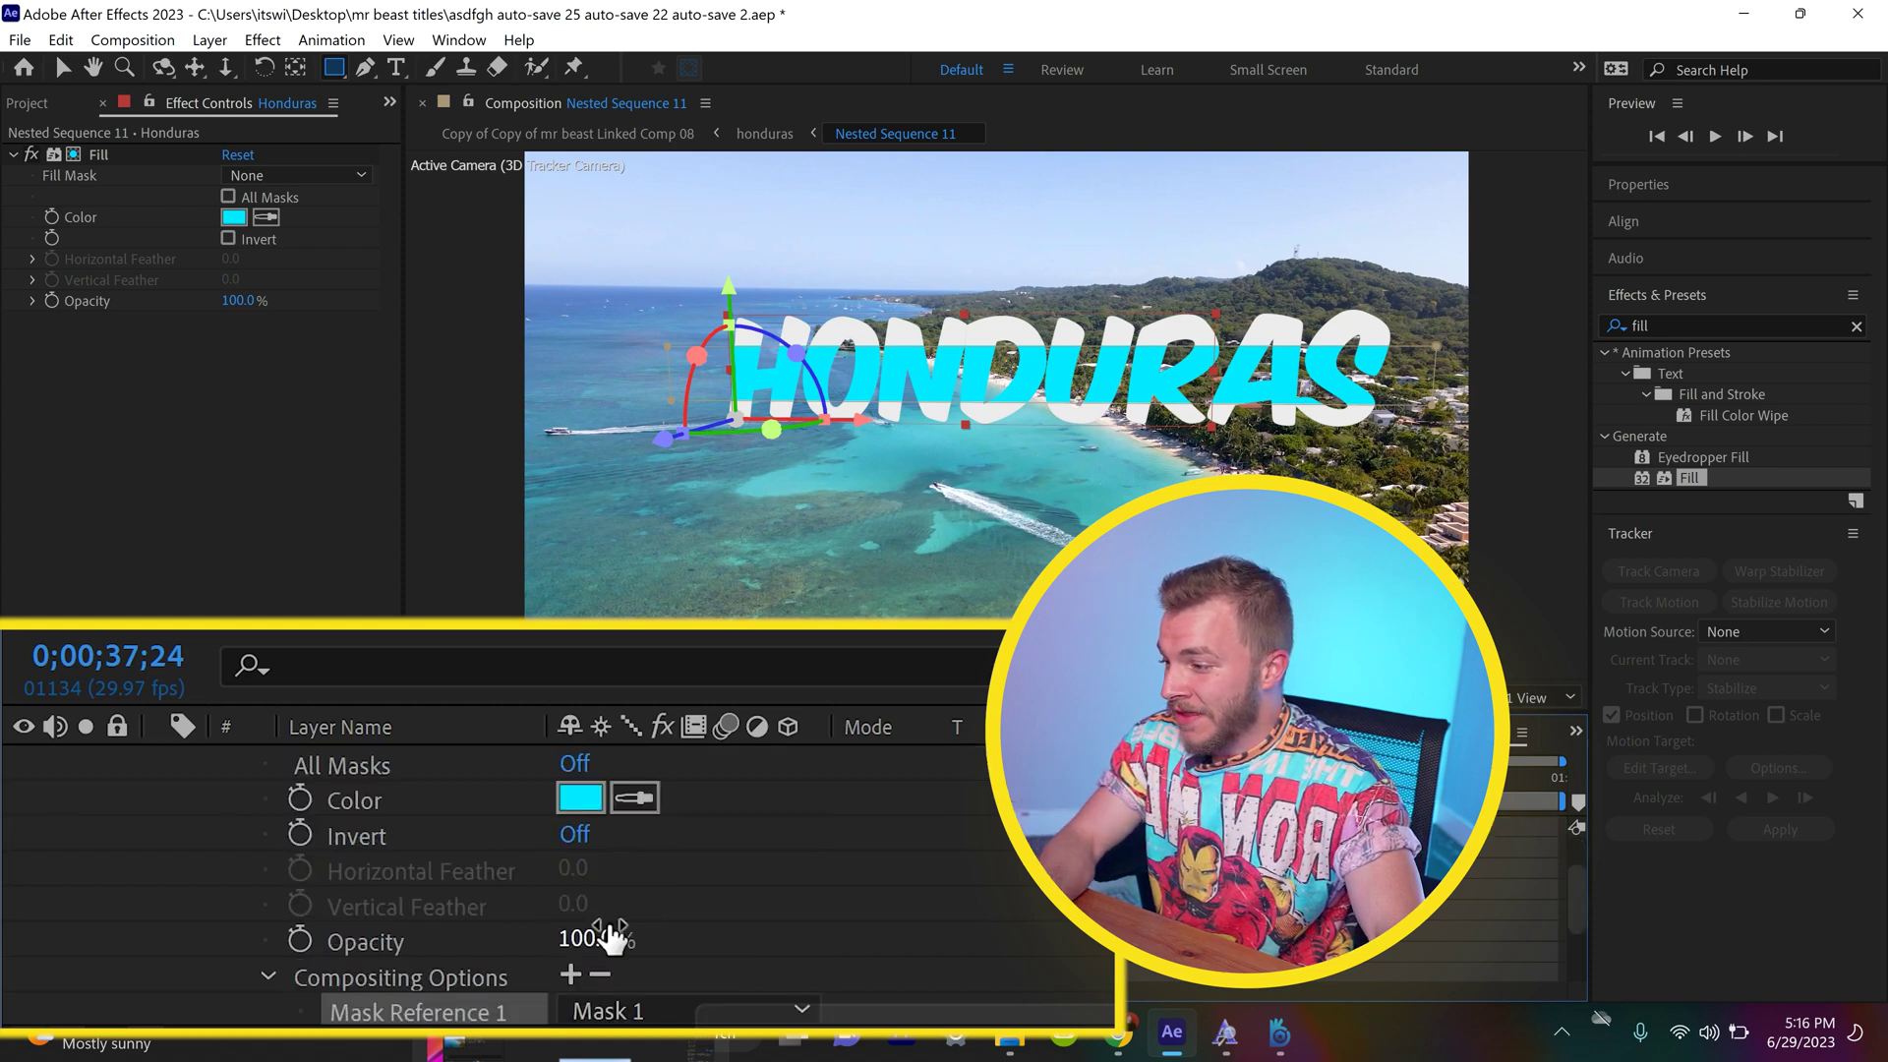
{"action": "scroll", "coordinate": [602, 924], "scroll_direction": "up", "scroll_amount": 3}
{"action": "key", "text": "m"}
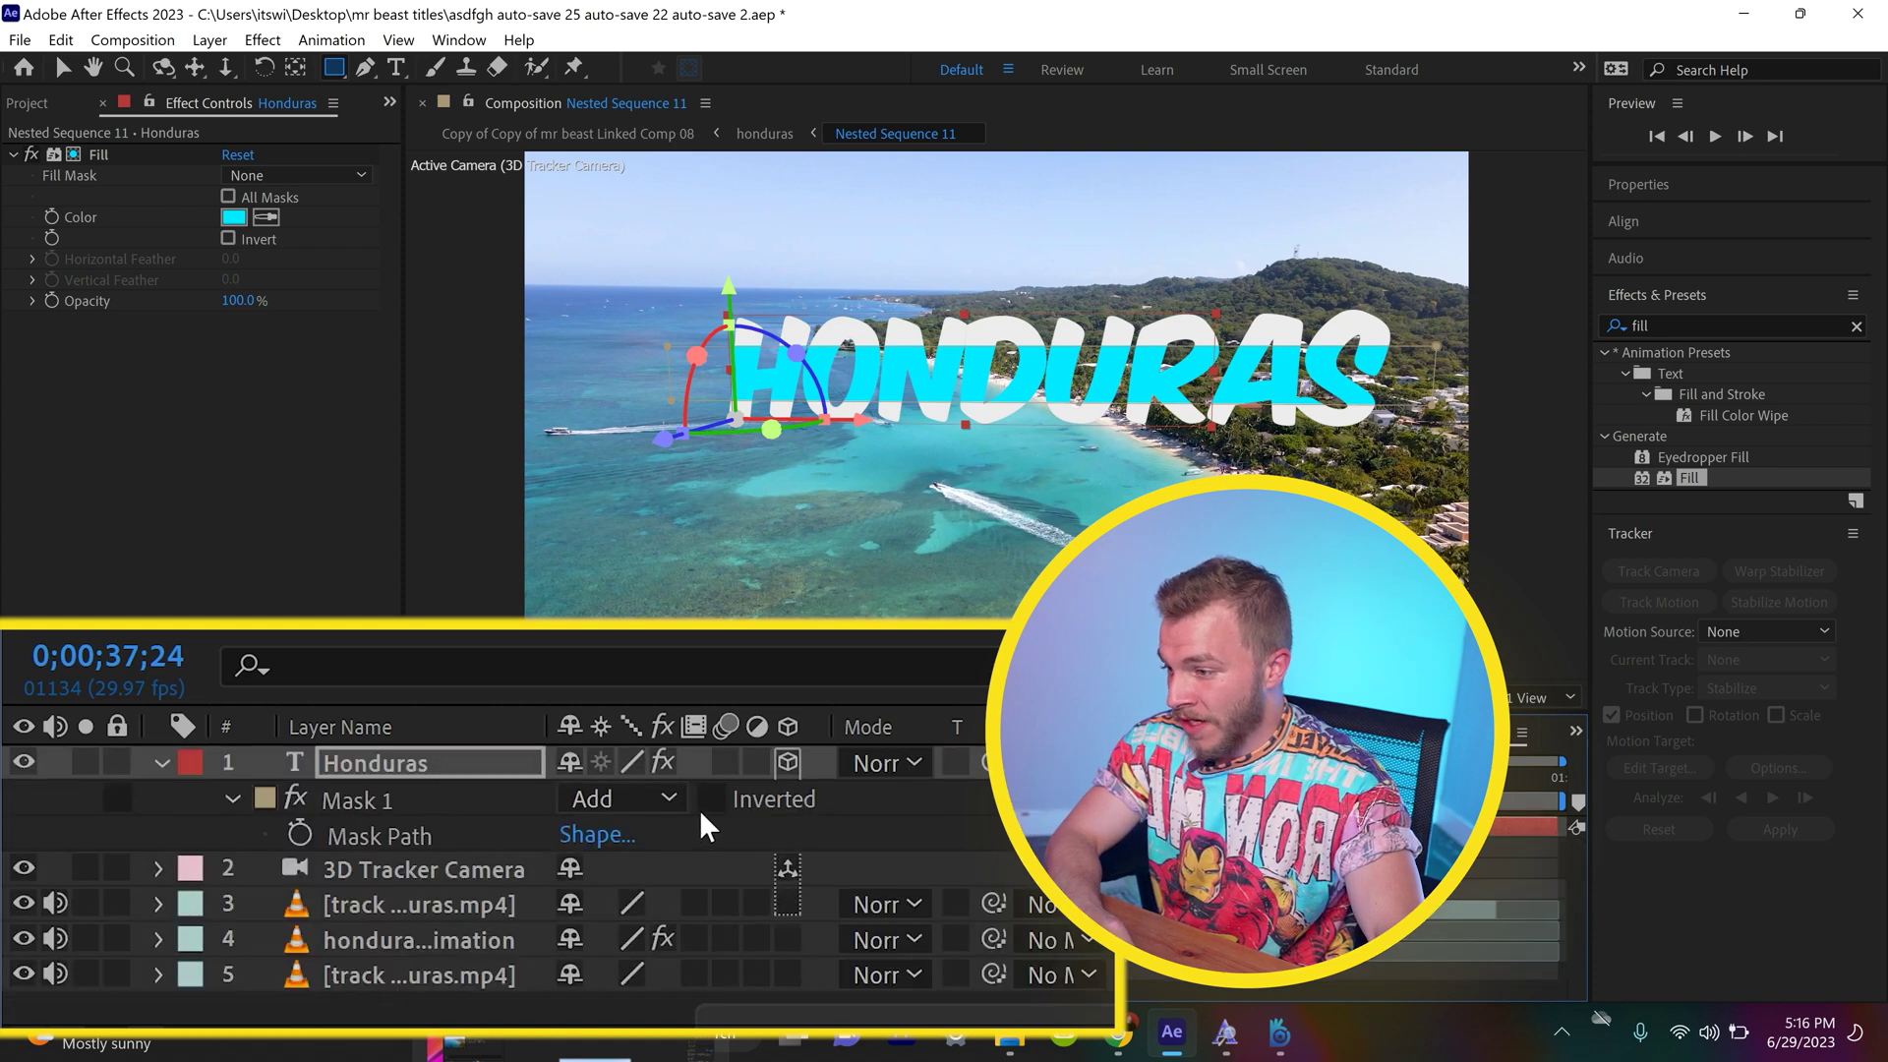
{"action": "left_click", "coordinate": [712, 800]}
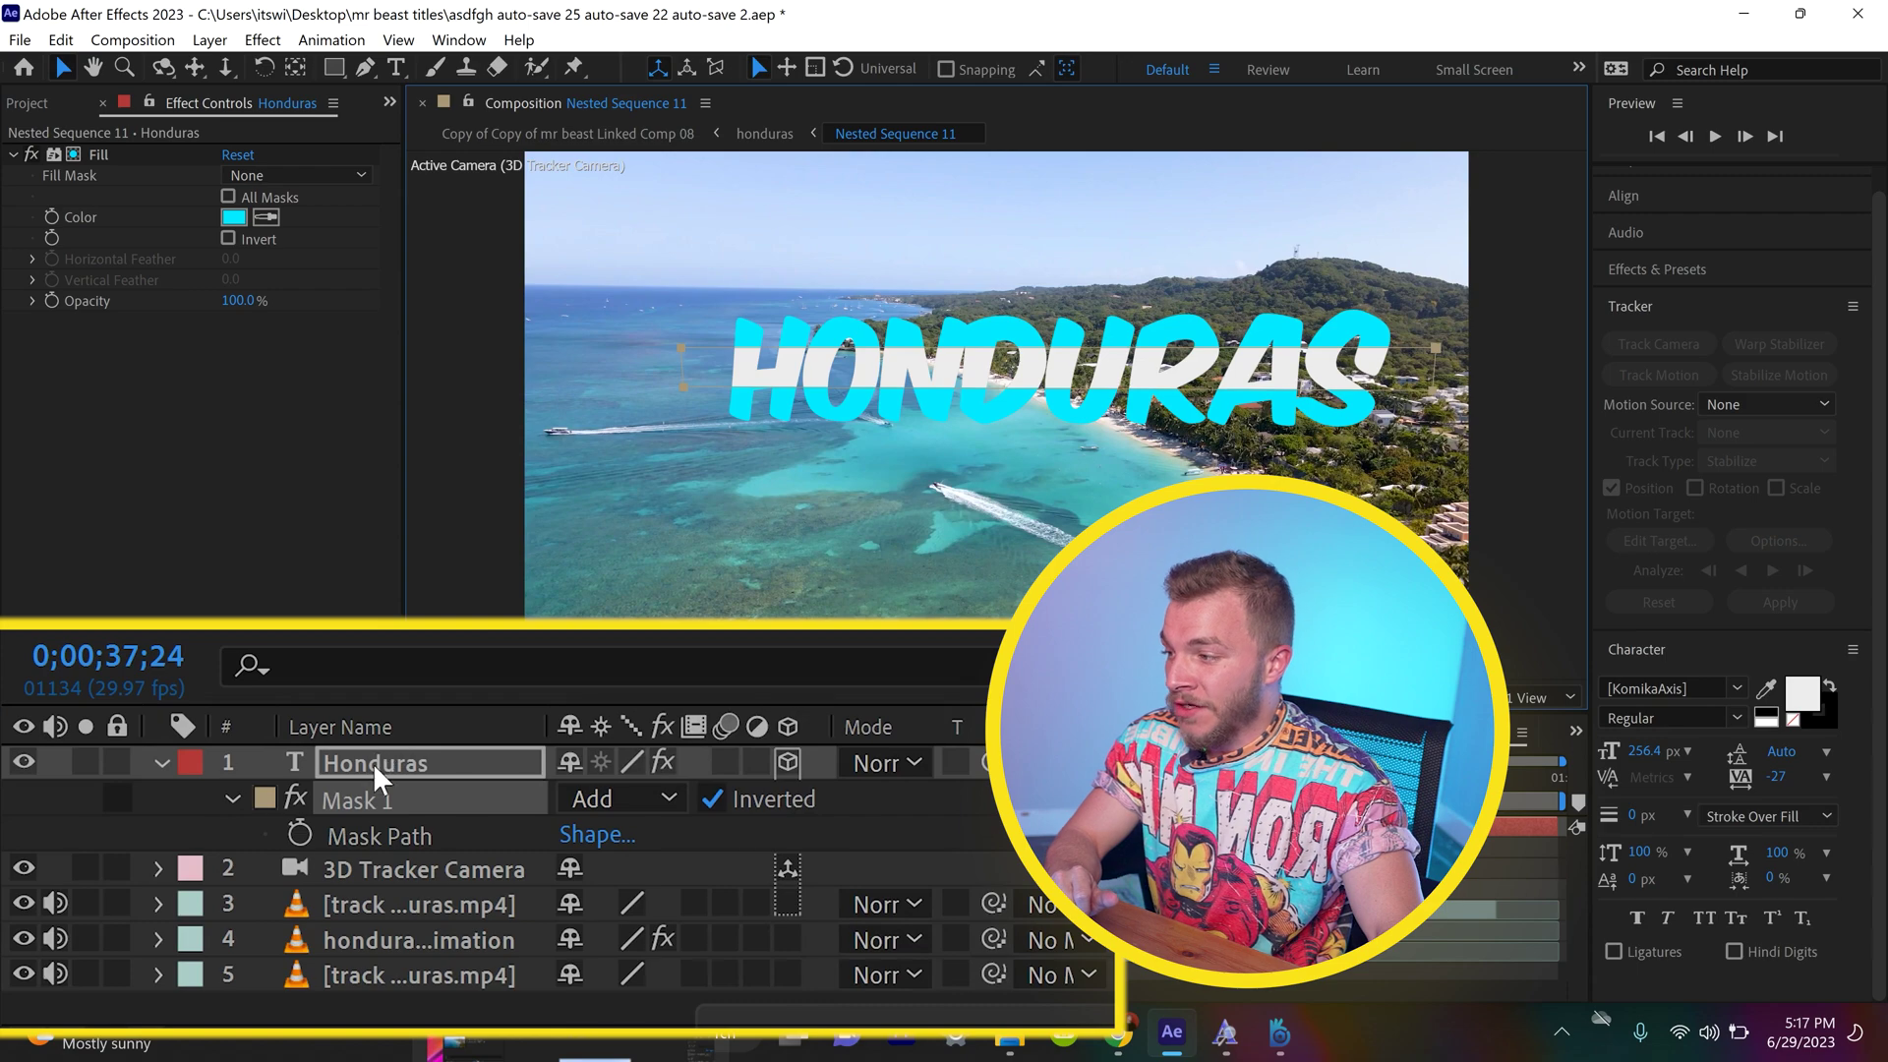
Step: Add a black Stroke layer style to the Honduras layer and raise its size to 3.0
{"action": "right_click", "coordinate": [379, 760]}
{"action": "mouse_move", "coordinate": [346, 428]}
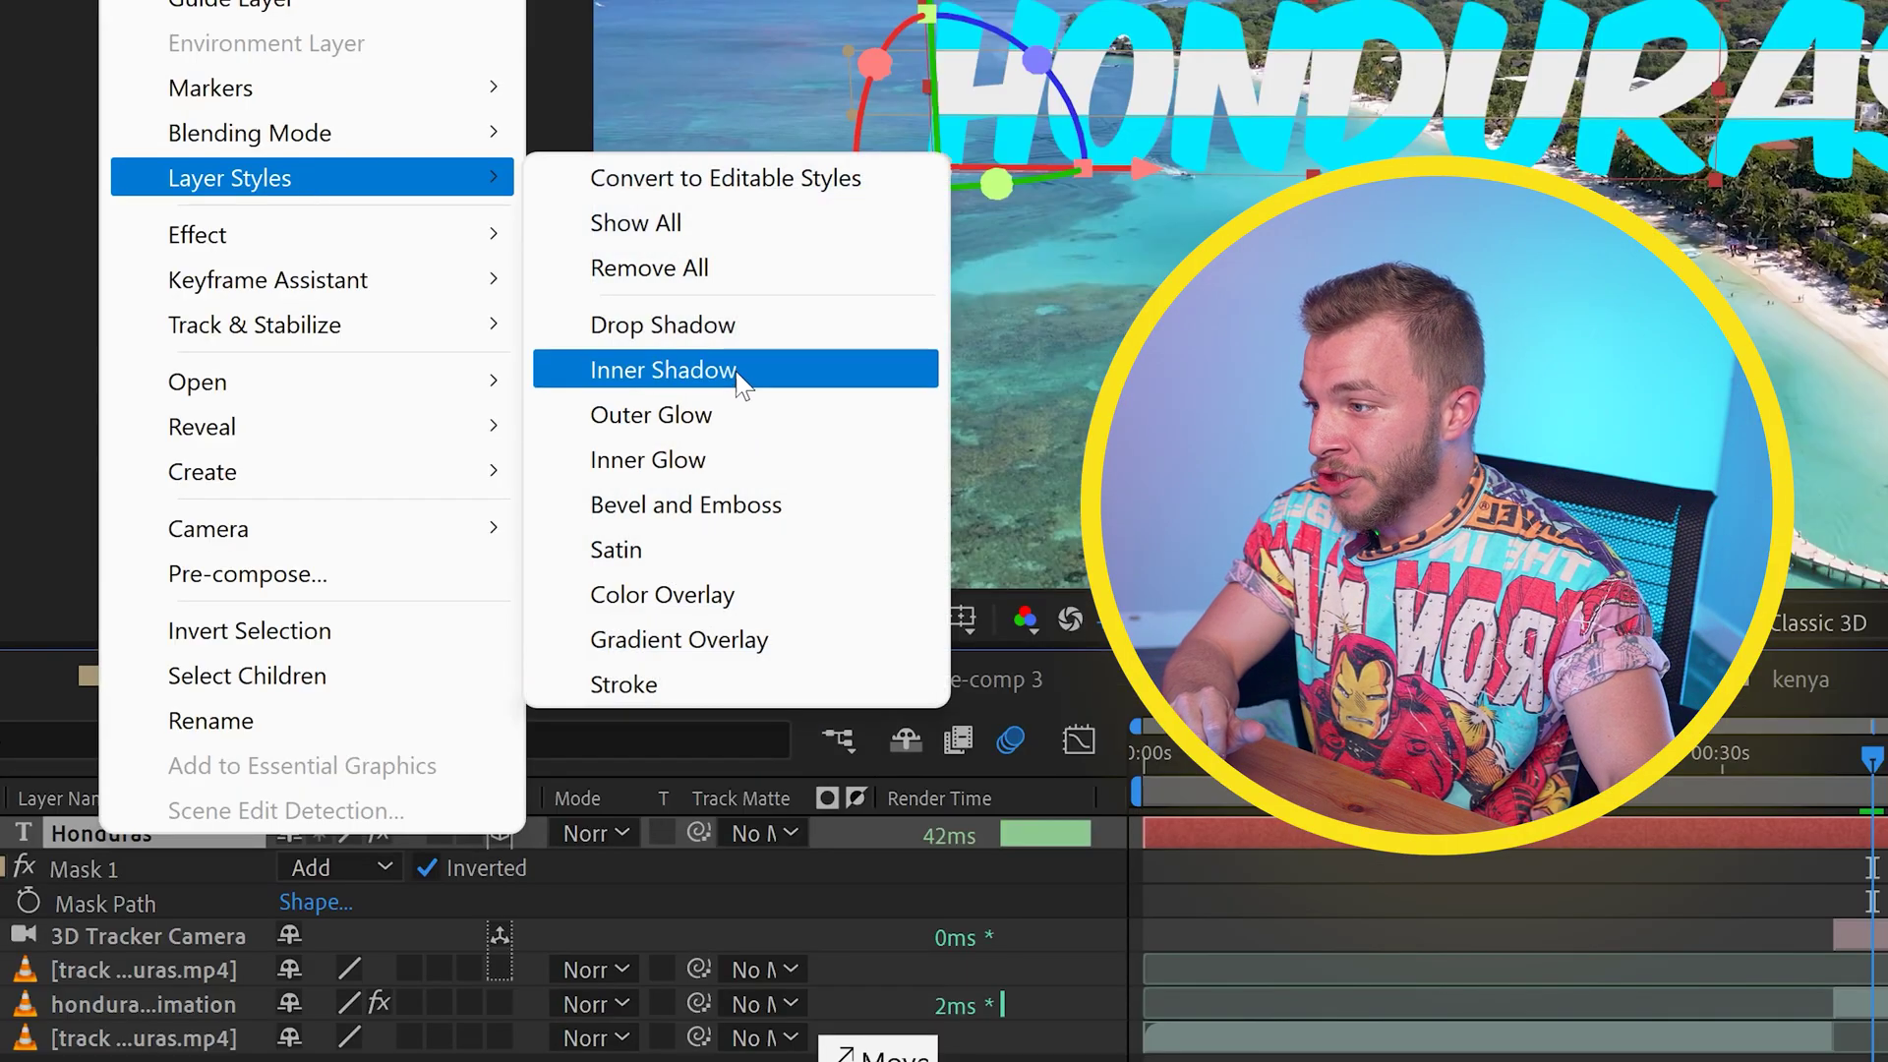
{"action": "left_click", "coordinate": [692, 686]}
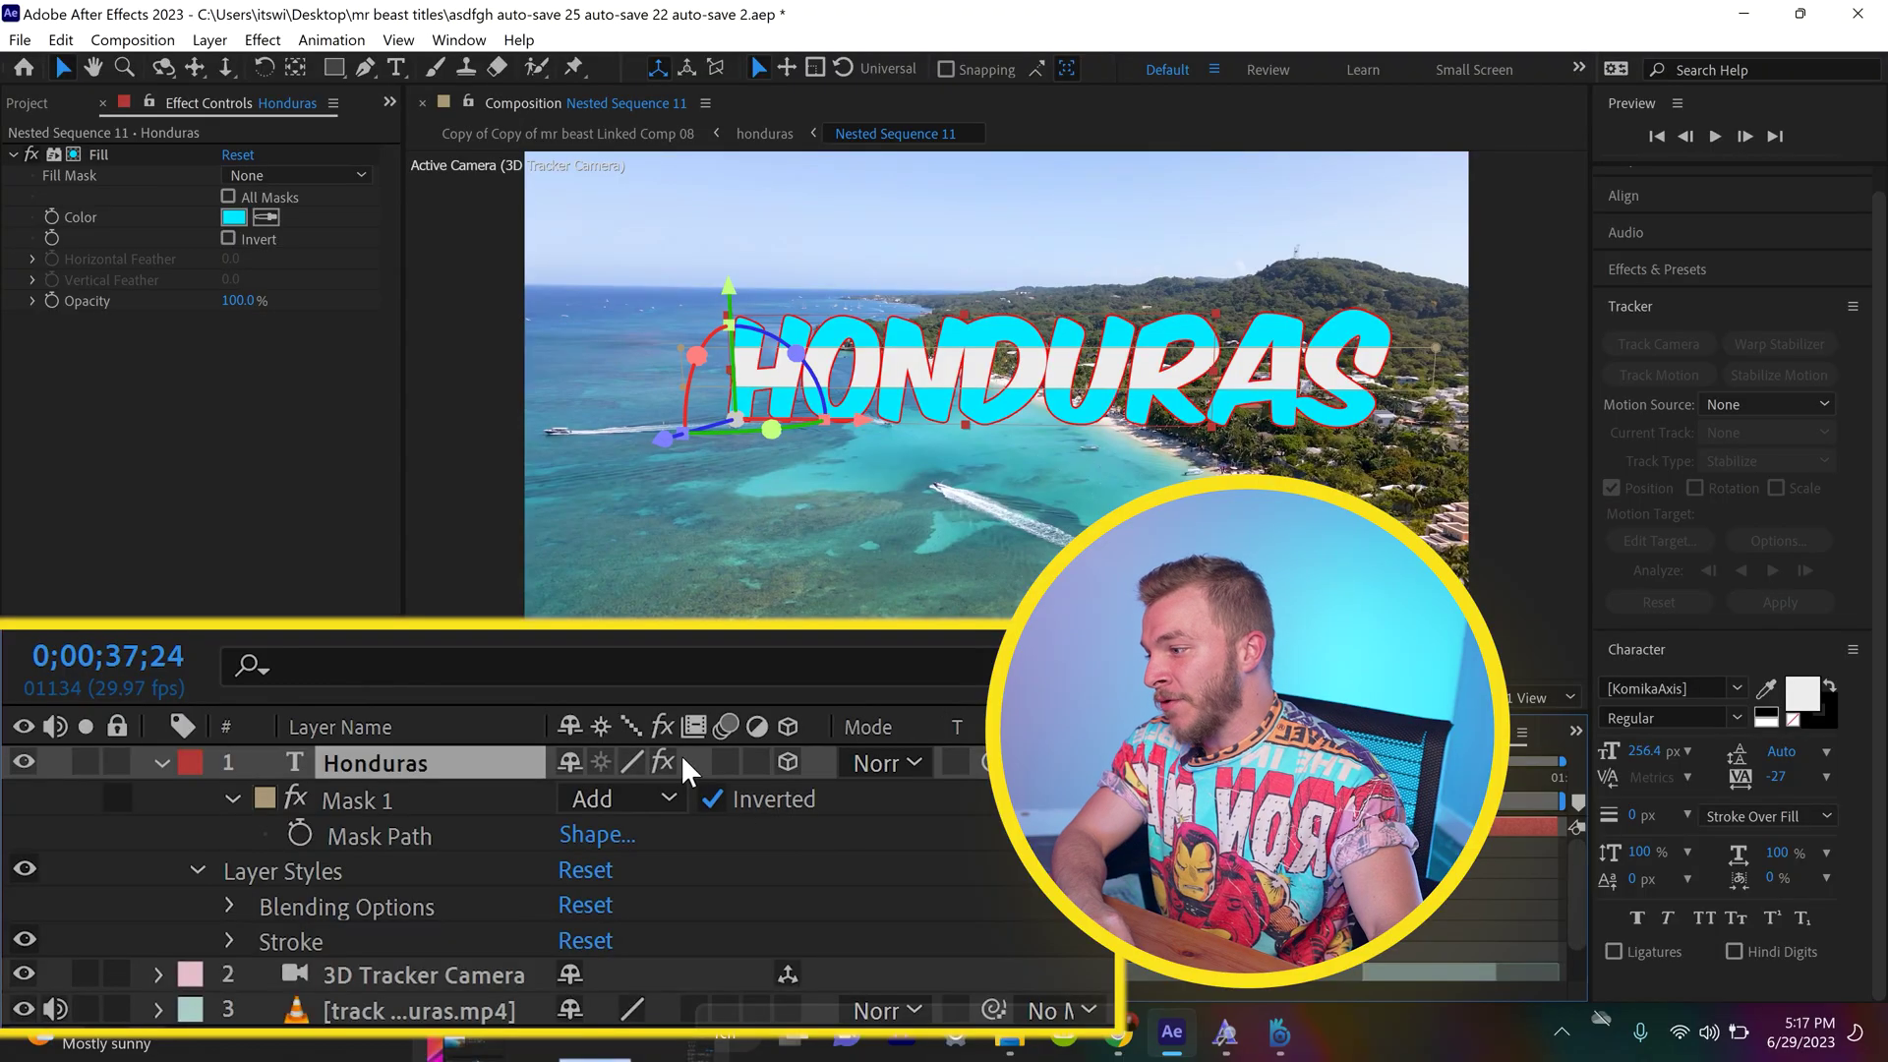
{"action": "left_click", "coordinate": [230, 943]}
{"action": "scroll", "coordinate": [233, 893], "scroll_direction": "down", "scroll_amount": 1}
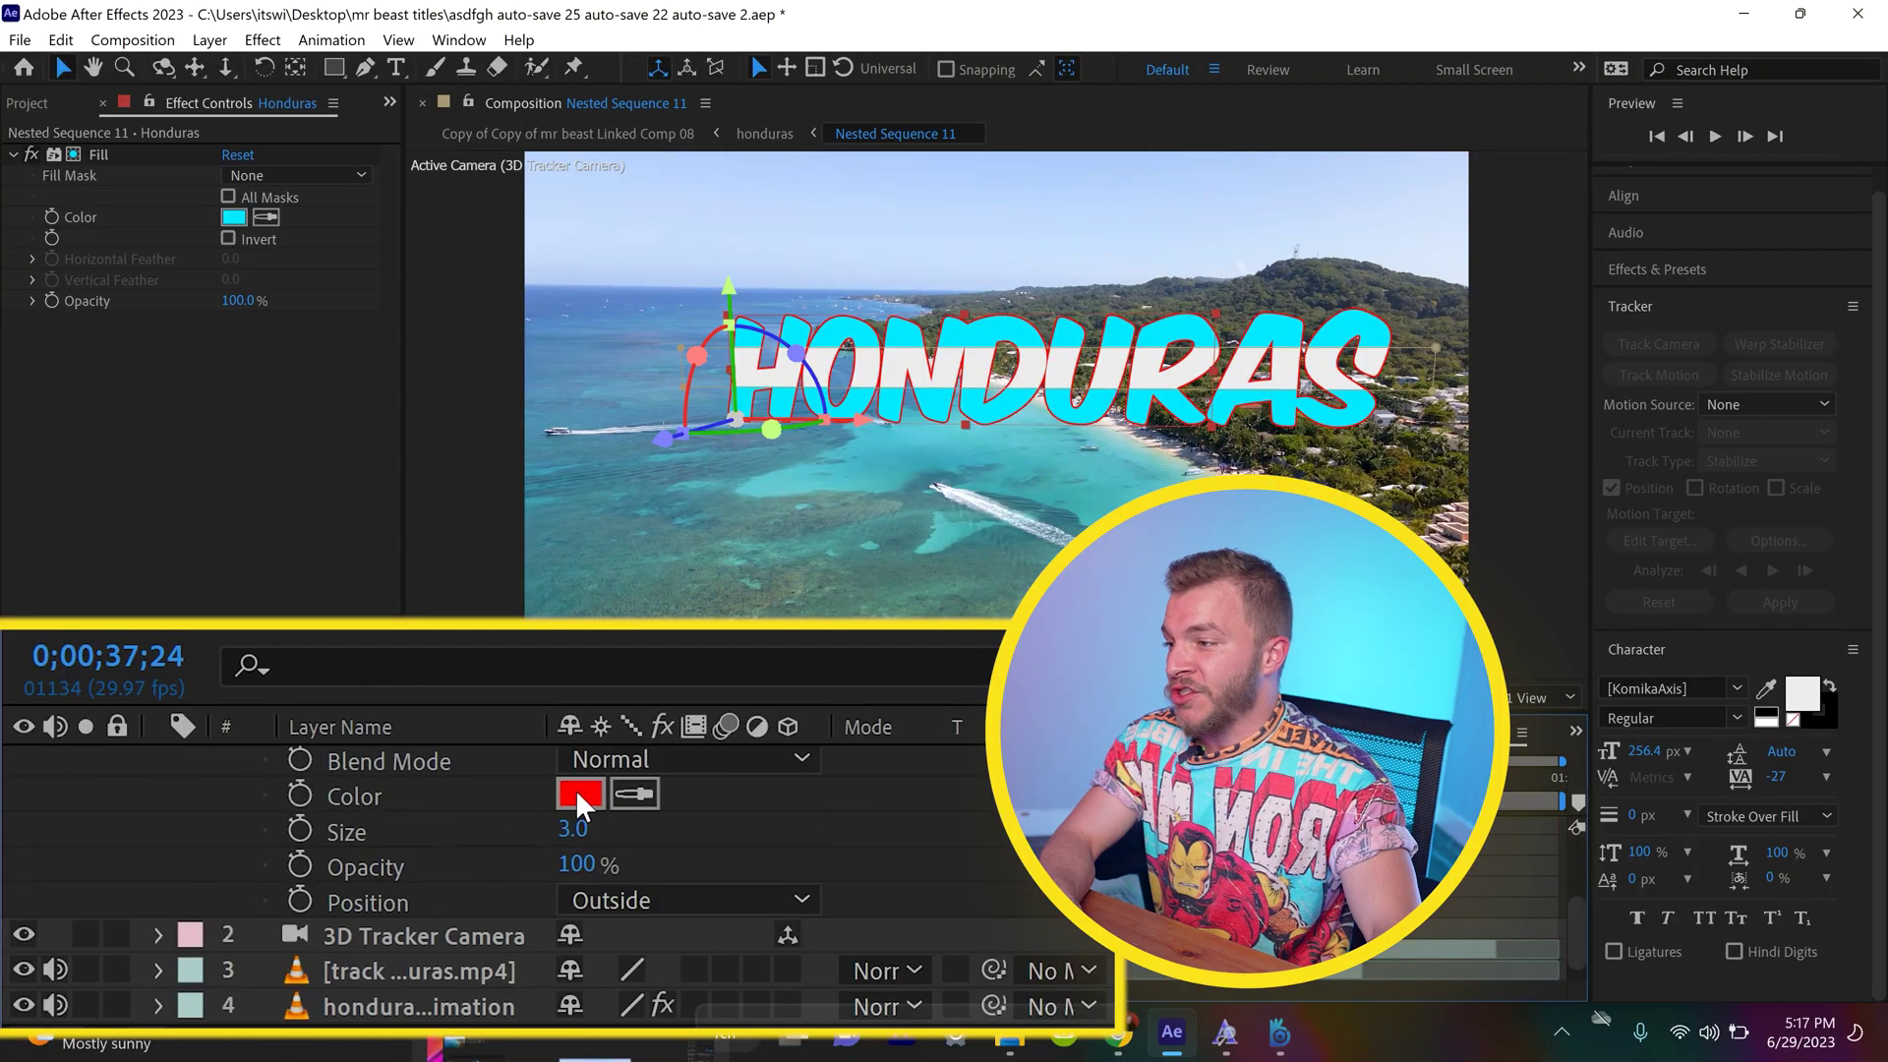
{"action": "left_click", "coordinate": [580, 793]}
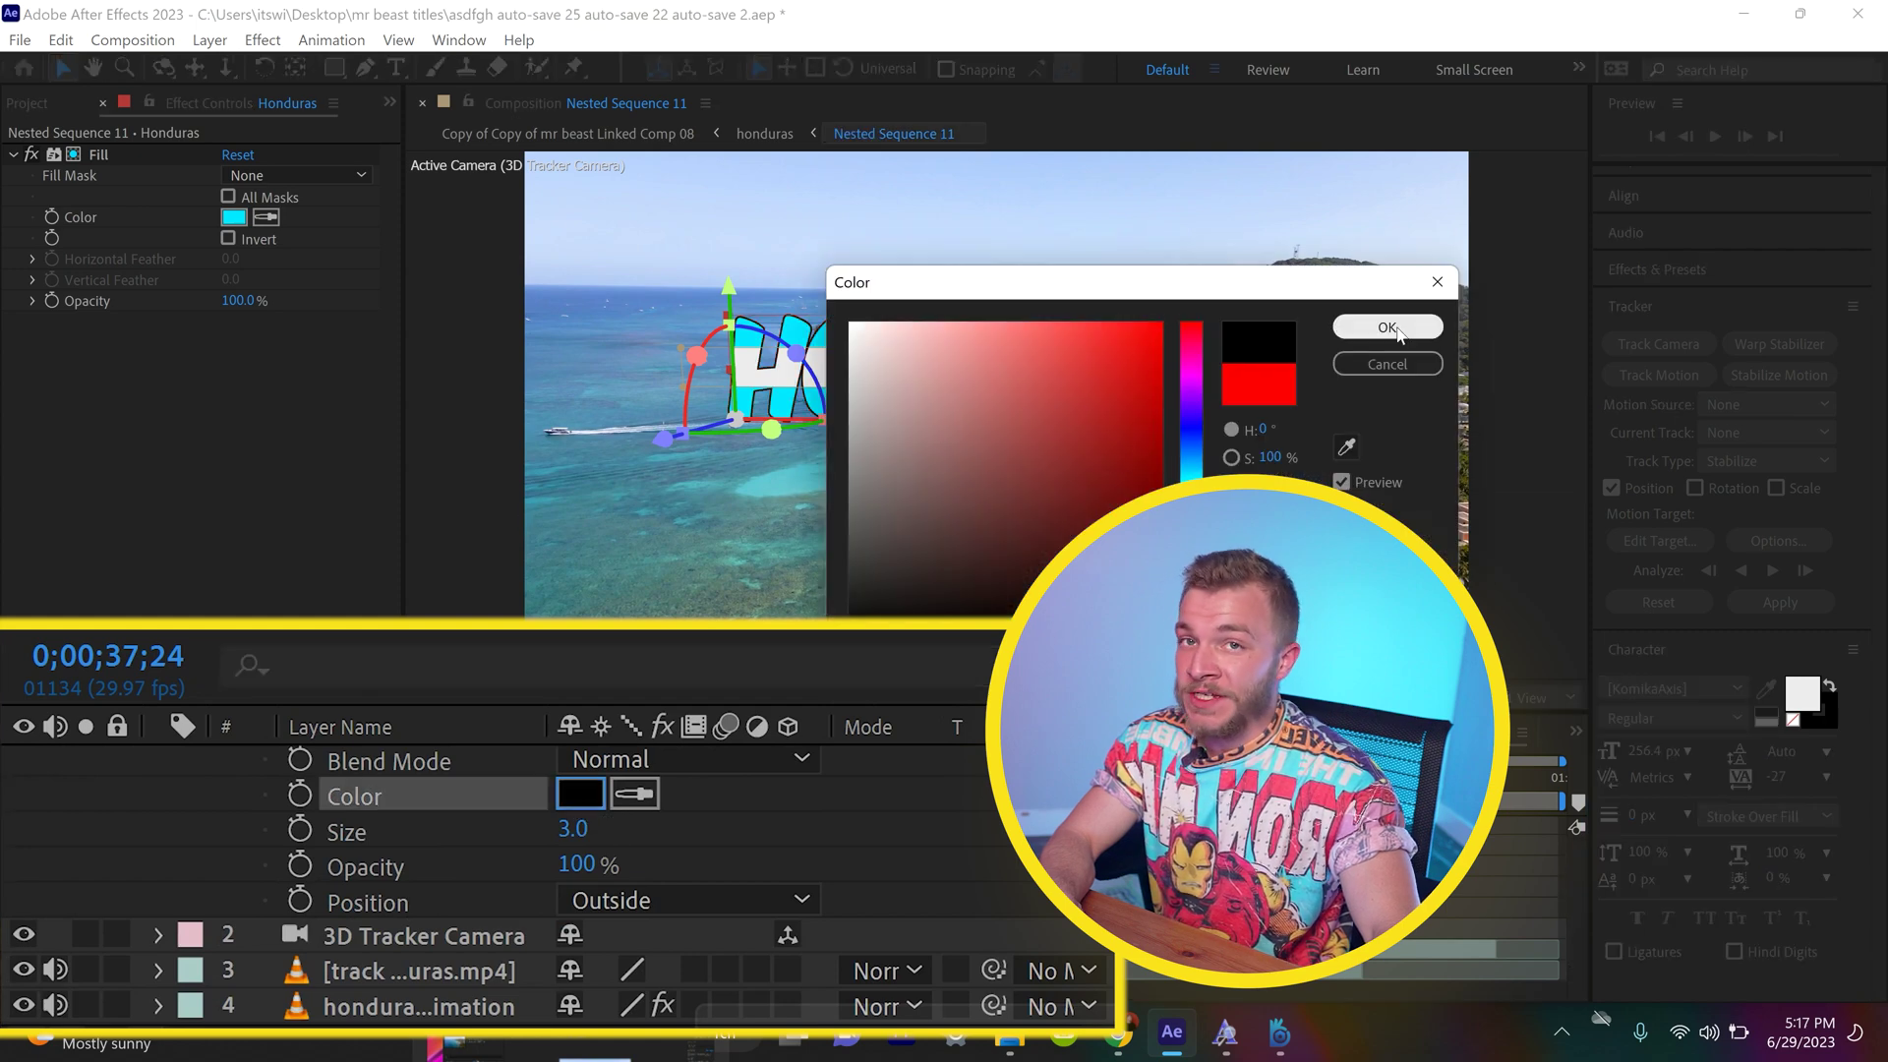
{"action": "left_click", "coordinate": [1386, 328]}
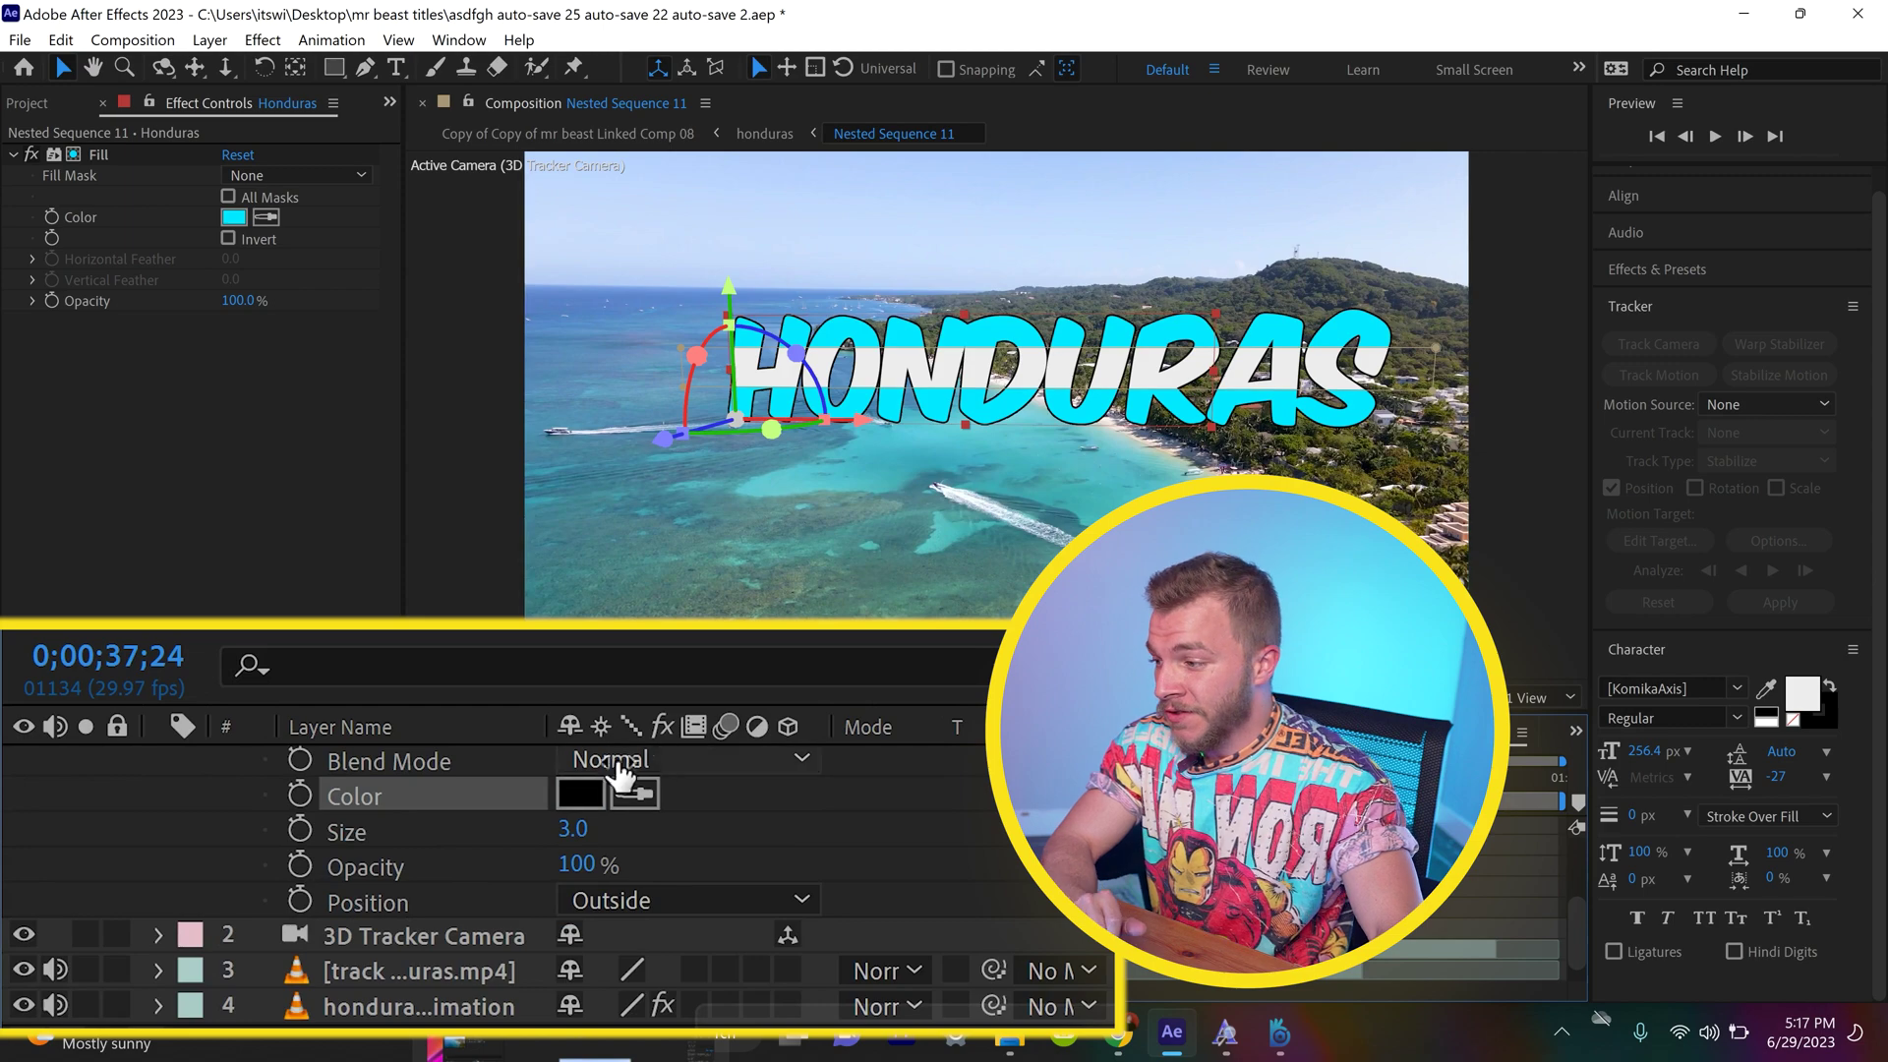
{"action": "left_click_drag", "start_coordinate": [571, 835], "coordinate": [608, 836]}
{"action": "scroll", "coordinate": [608, 836], "scroll_direction": "up", "scroll_amount": 3}
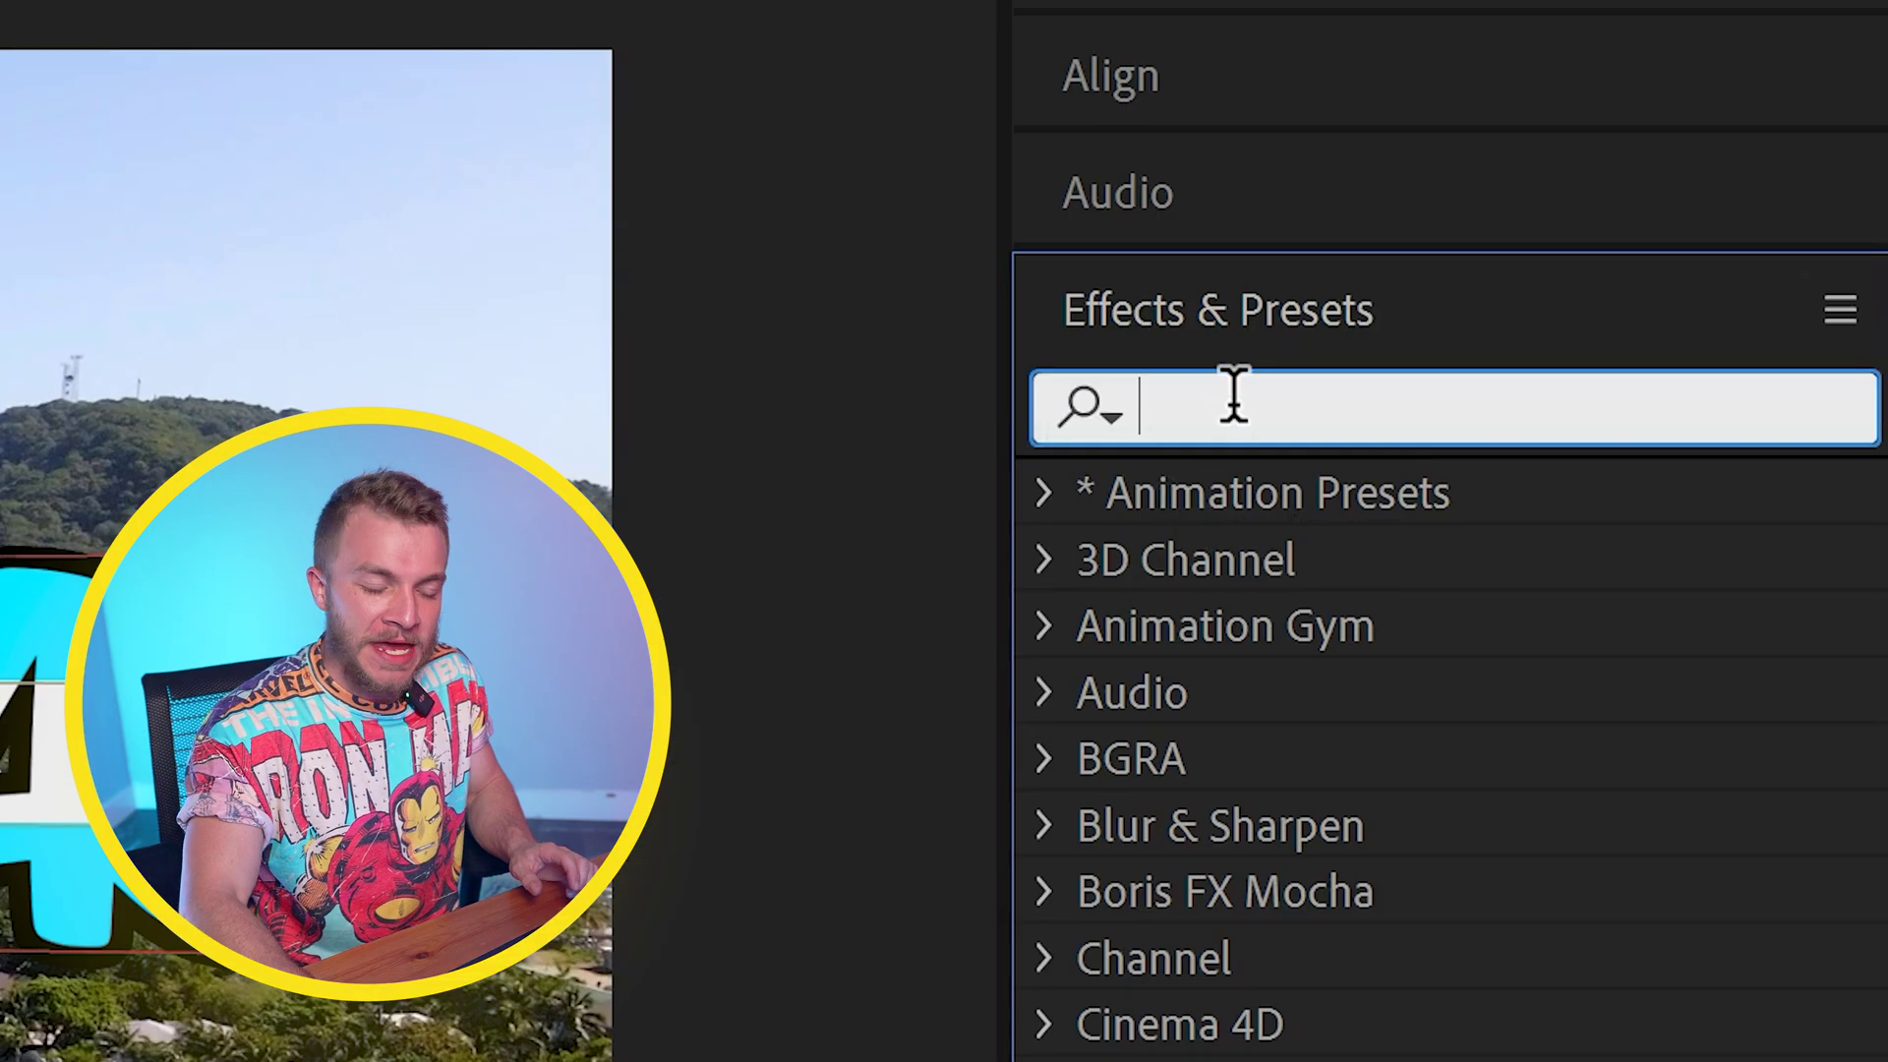
Step: Apply the Transform effect to the HONDURAS layer and duplicate the layer
{"action": "type", "text": "transform"}
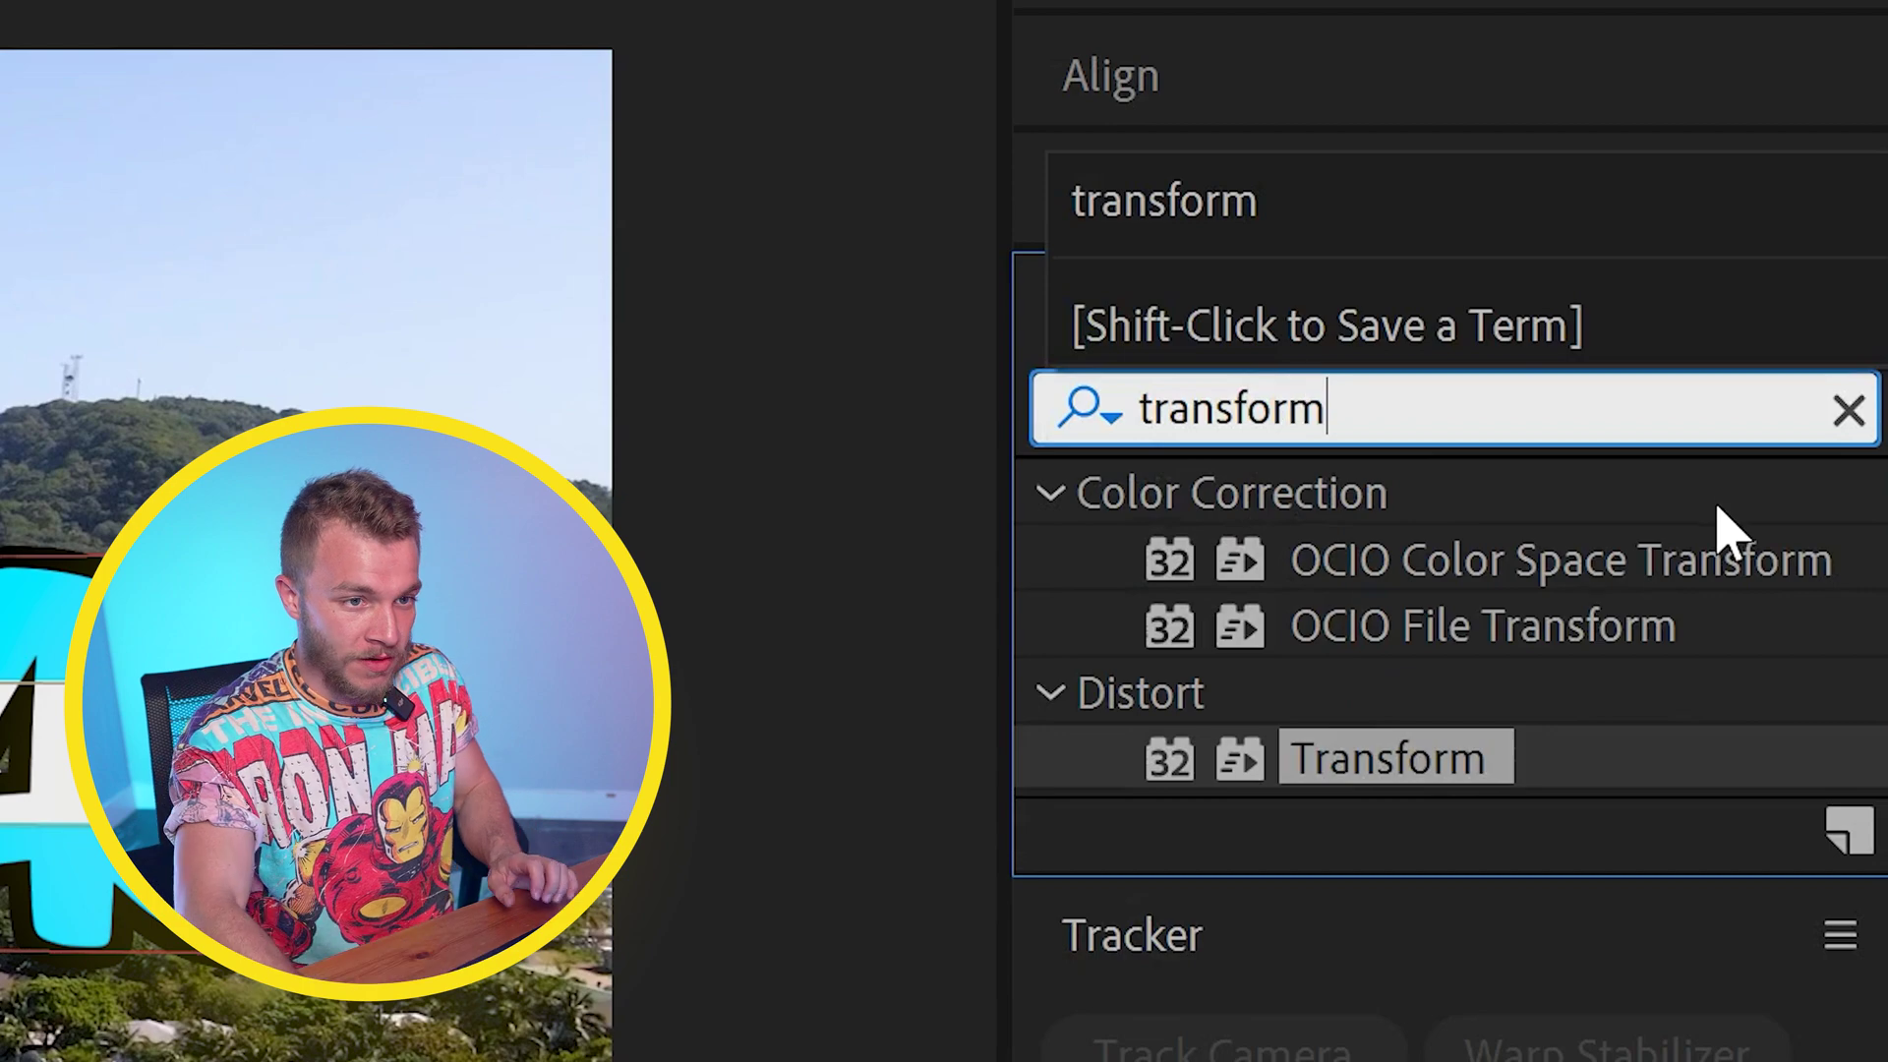
{"action": "left_click_drag", "start_coordinate": [1387, 757], "coordinate": [1383, 699]}
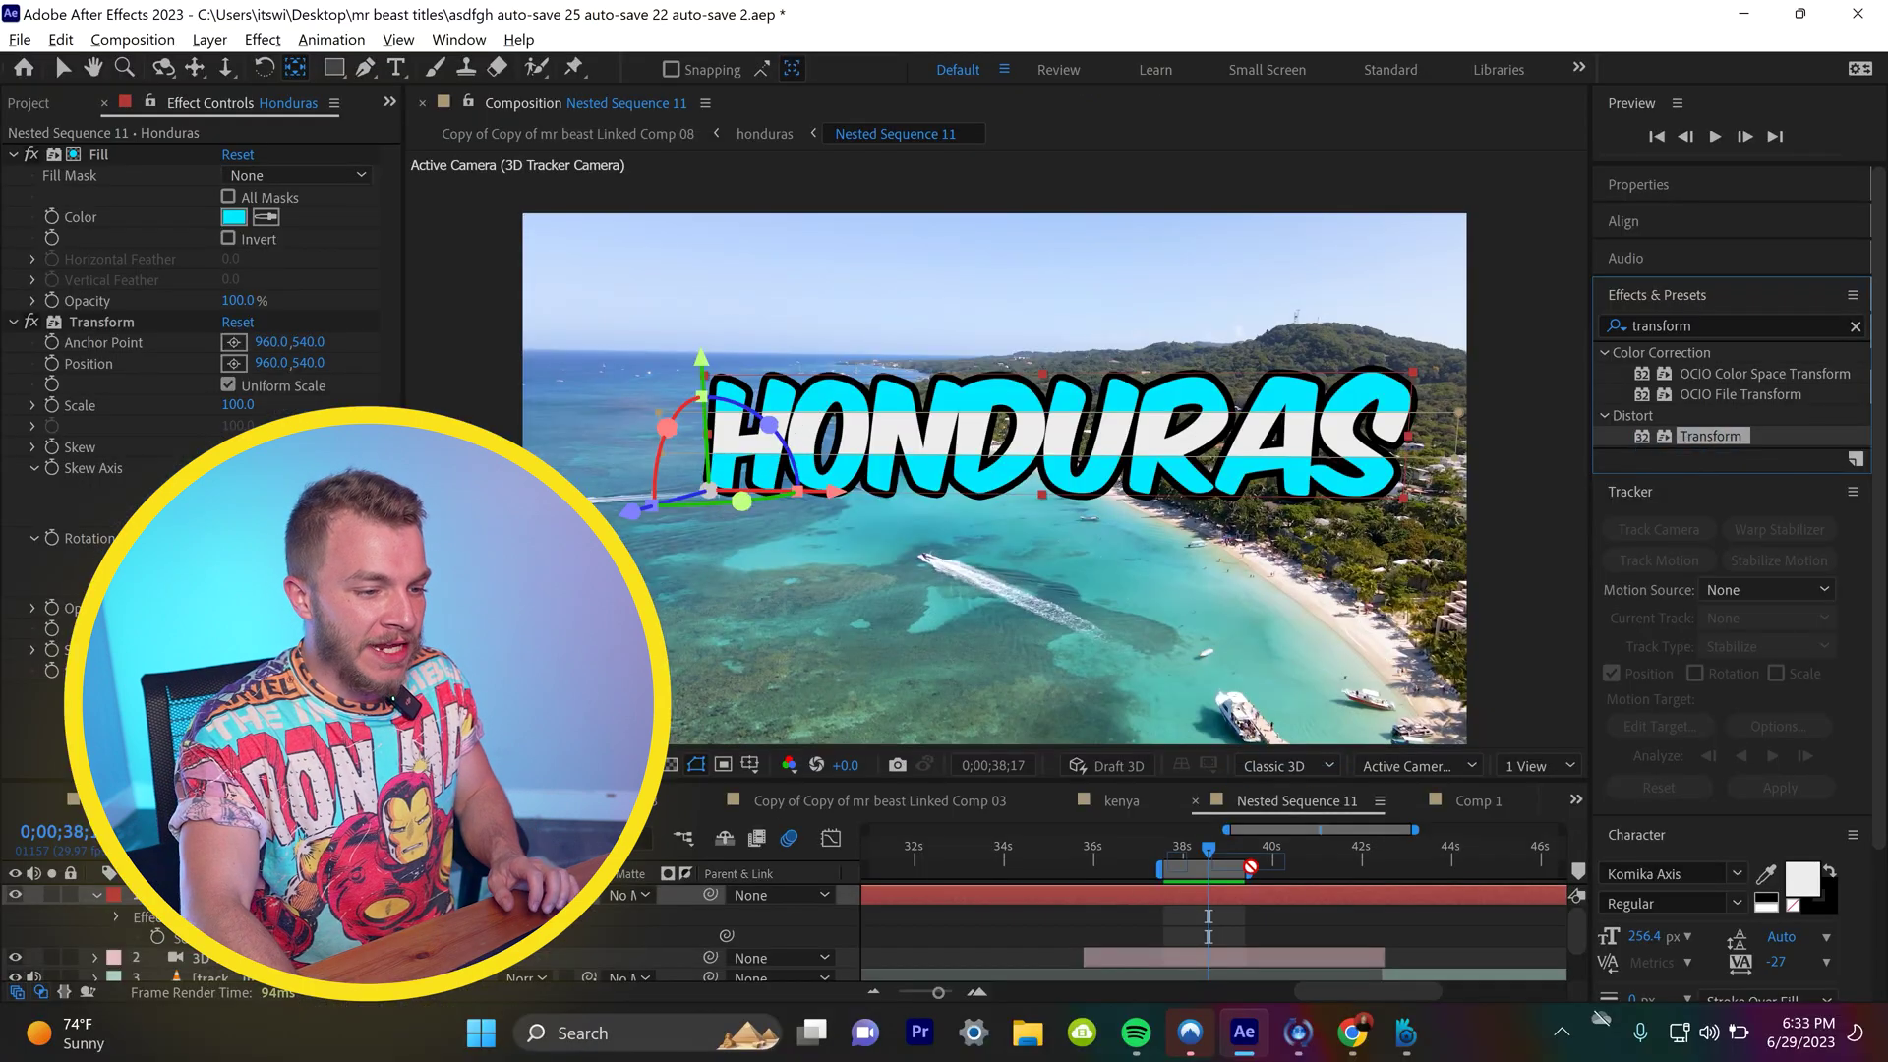
{"action": "left_click_drag", "start_coordinate": [1247, 863], "coordinate": [1205, 891]}
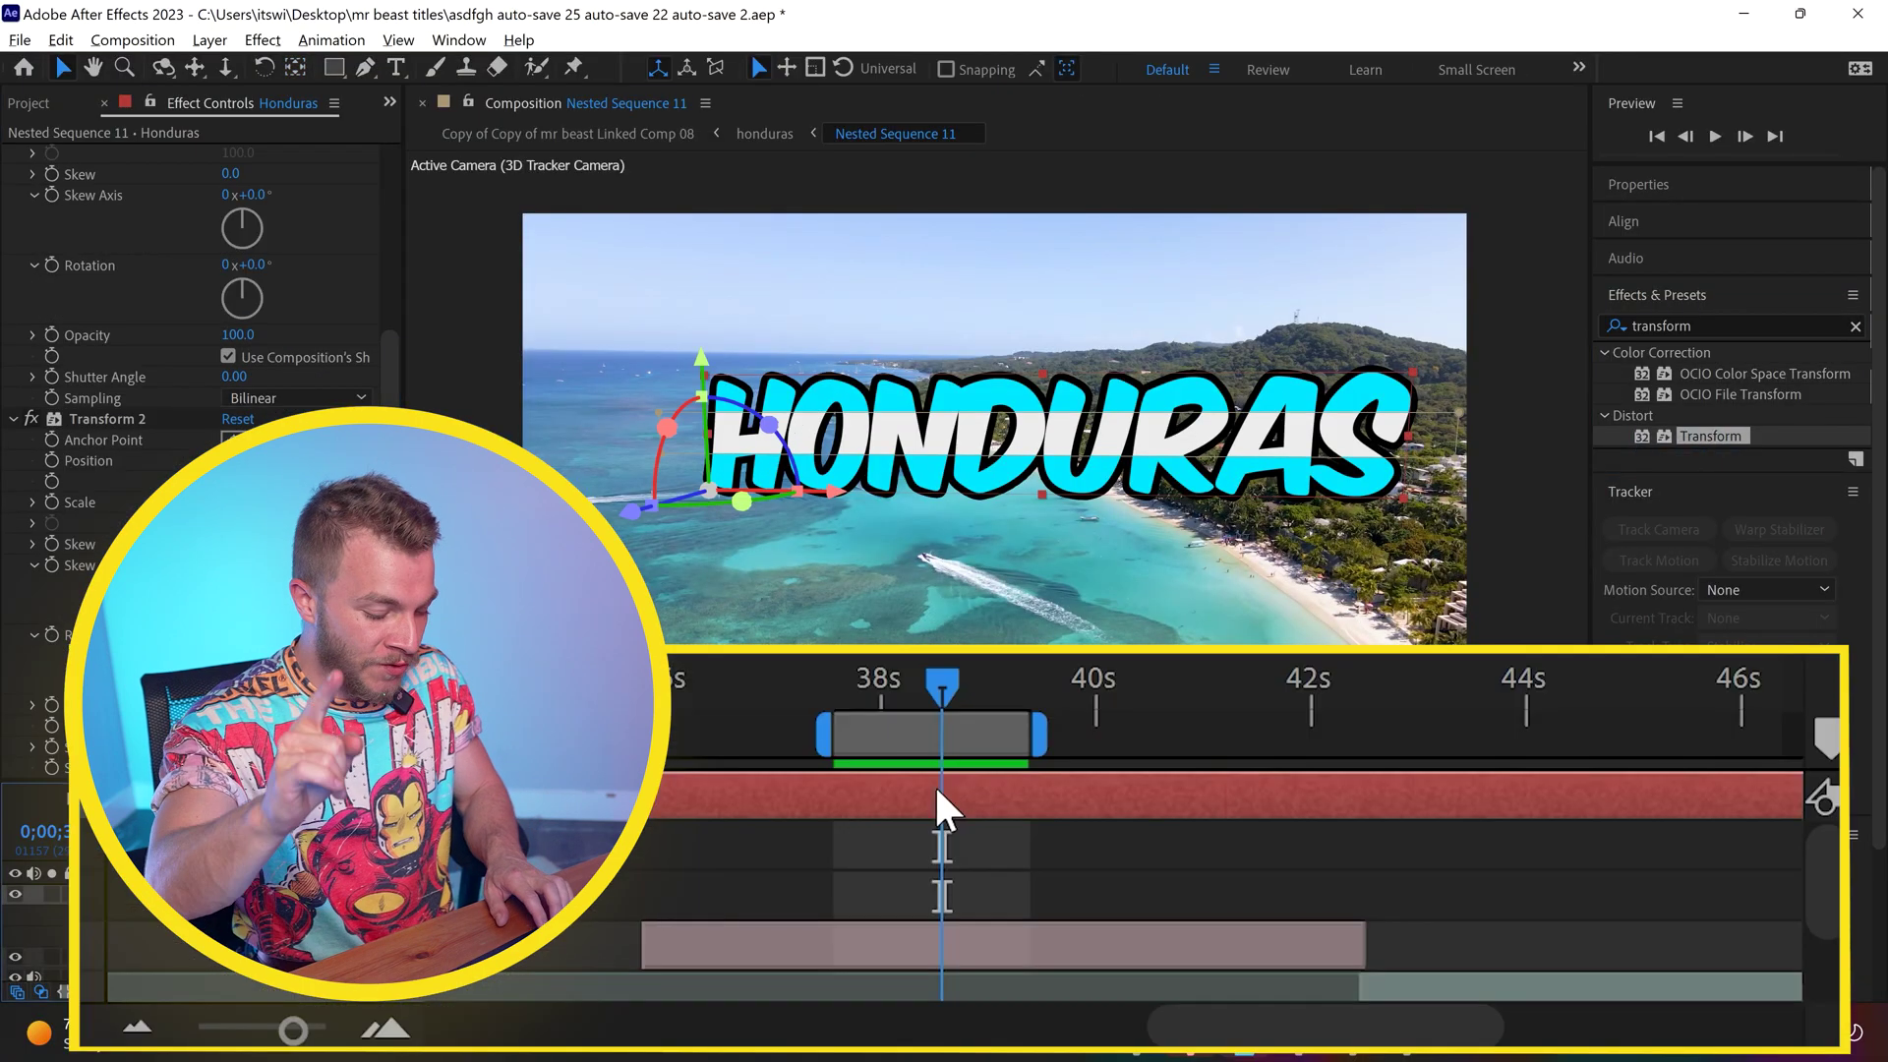
{"action": "key", "text": "ctrl+d"}
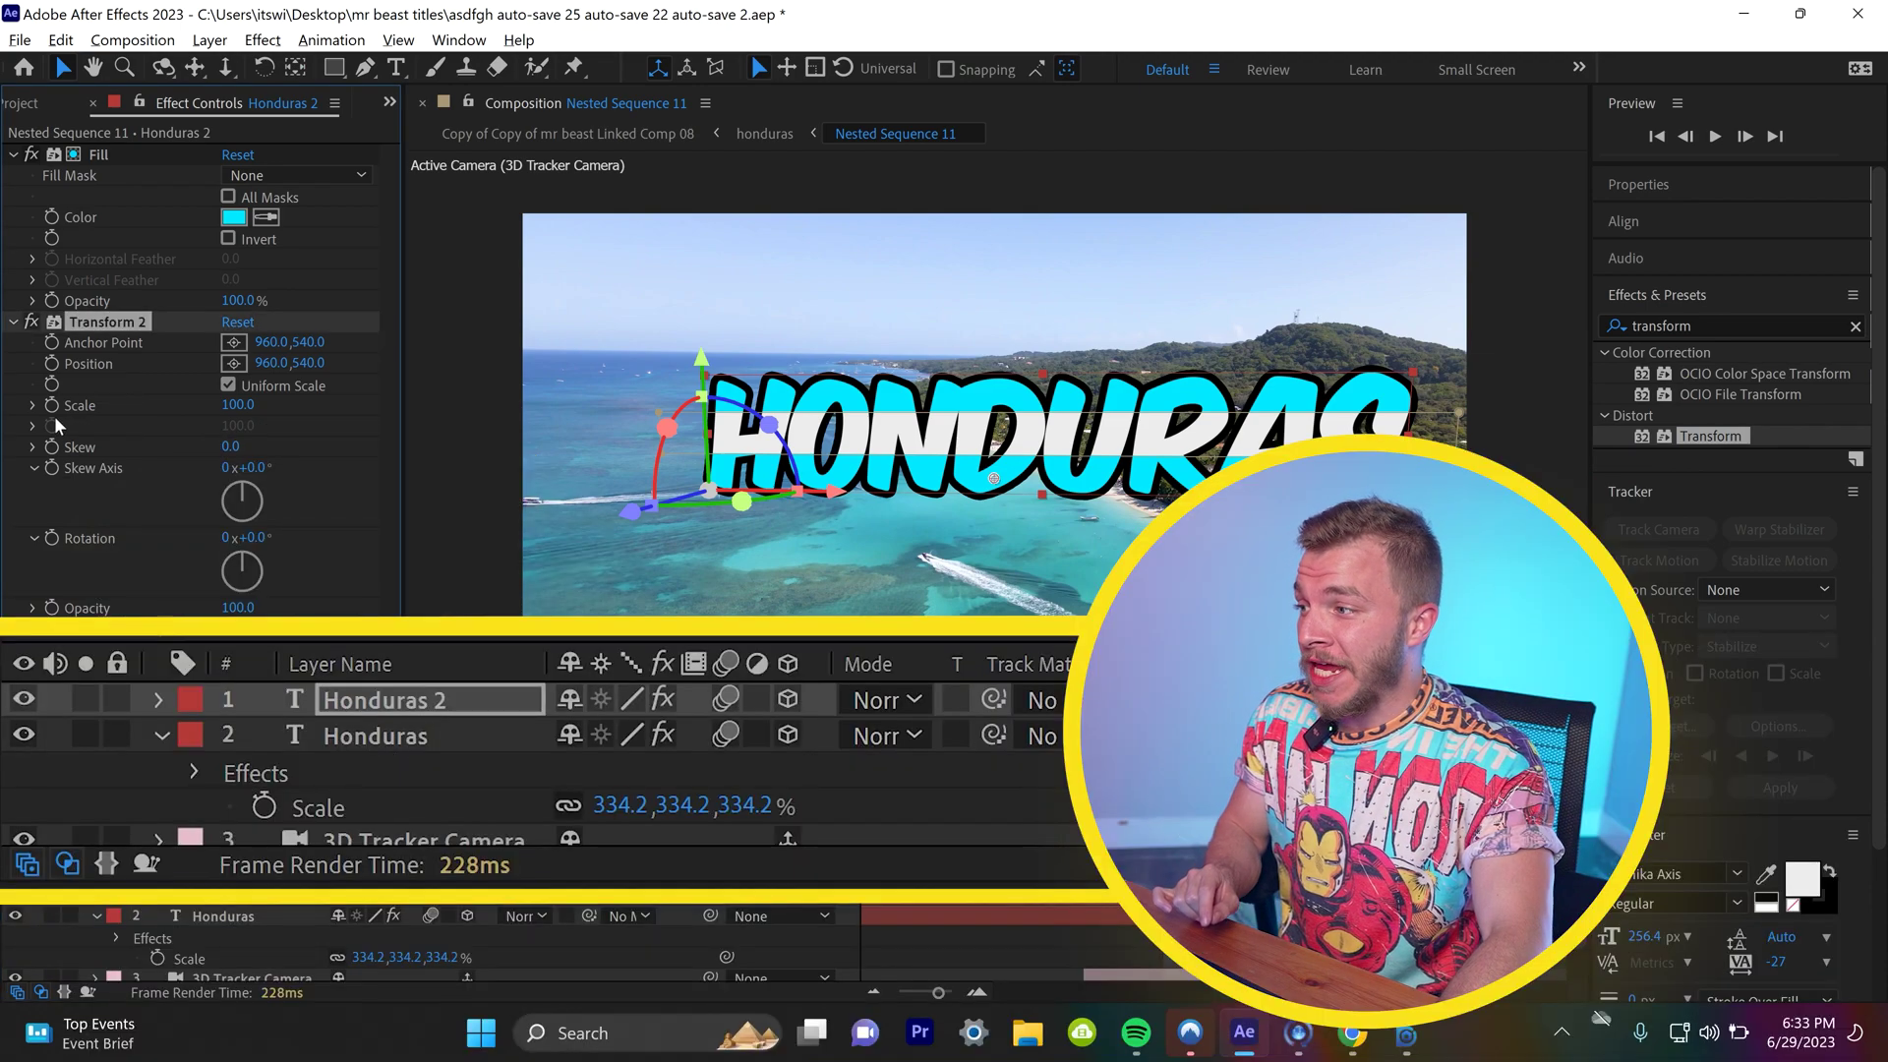
Step: Keyframe the duplicate's Scale from 100 to 454 a few frames later
{"action": "left_click", "coordinate": [51, 405]}
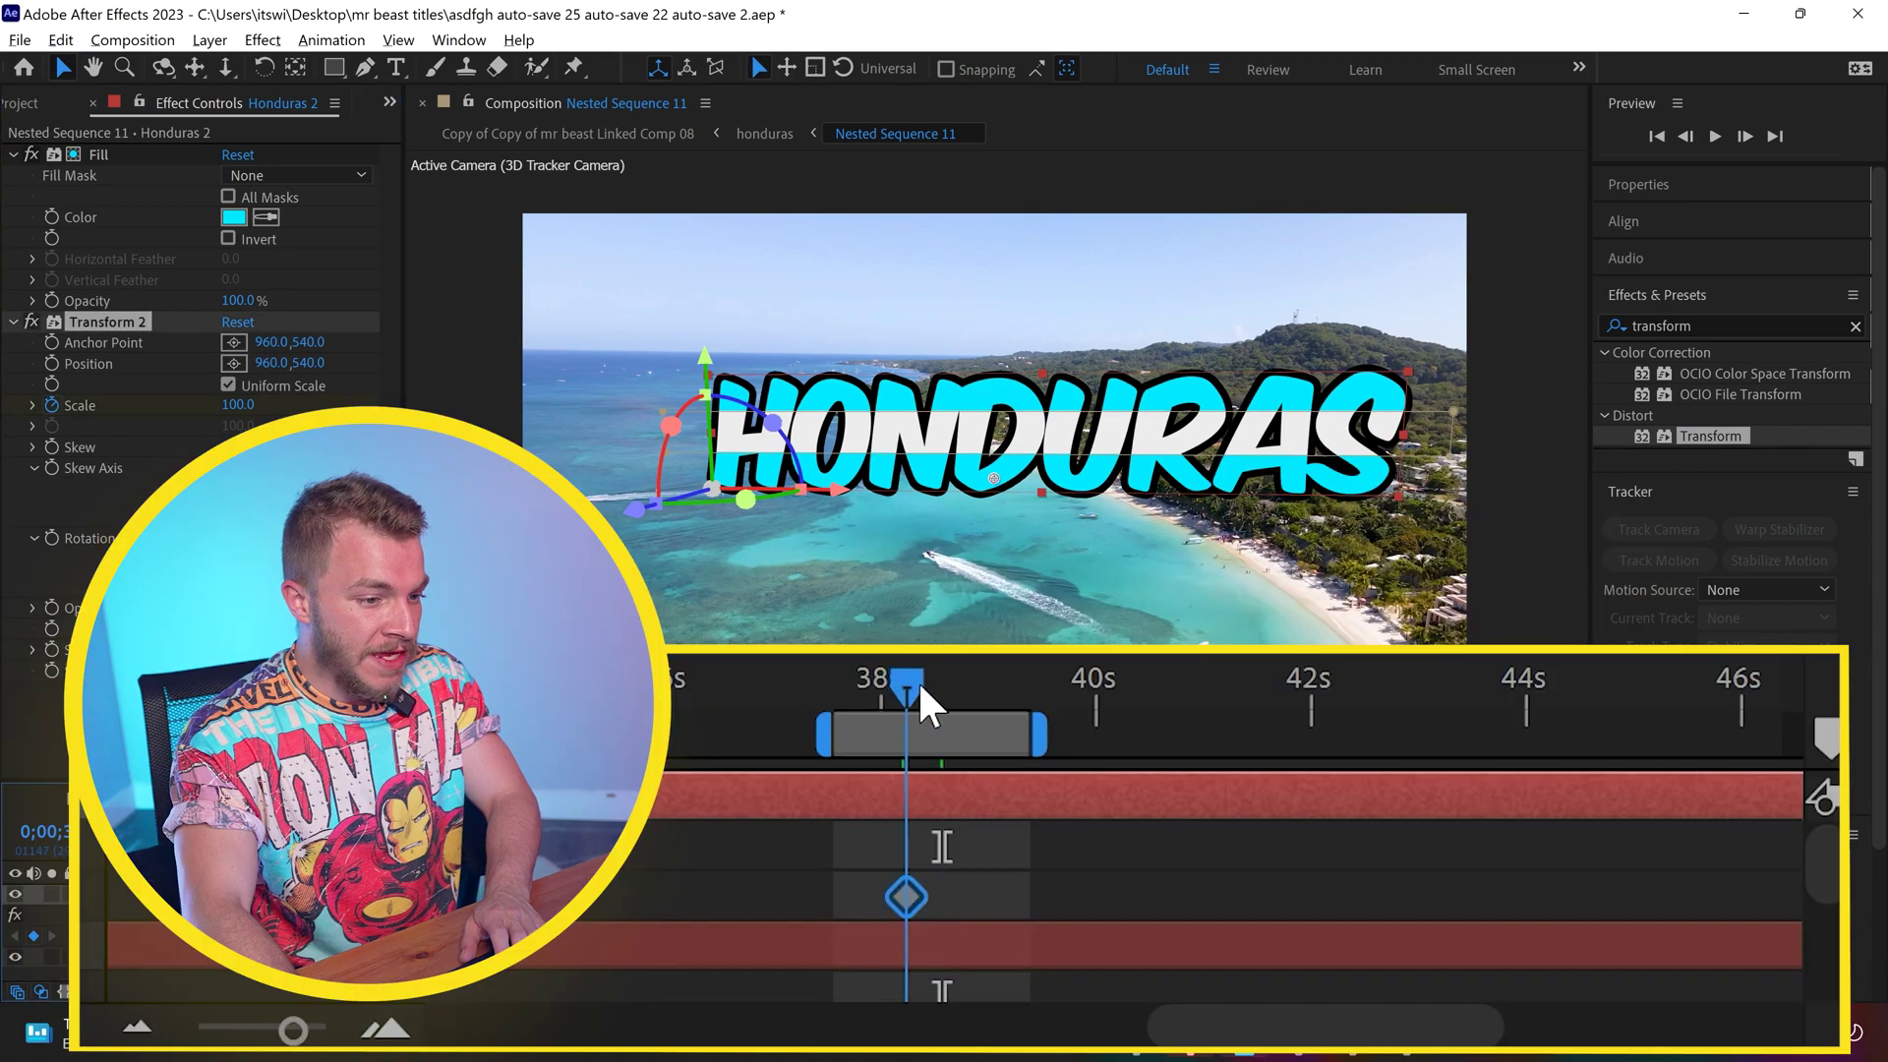
{"action": "left_click_drag", "start_coordinate": [939, 700], "coordinate": [963, 700]}
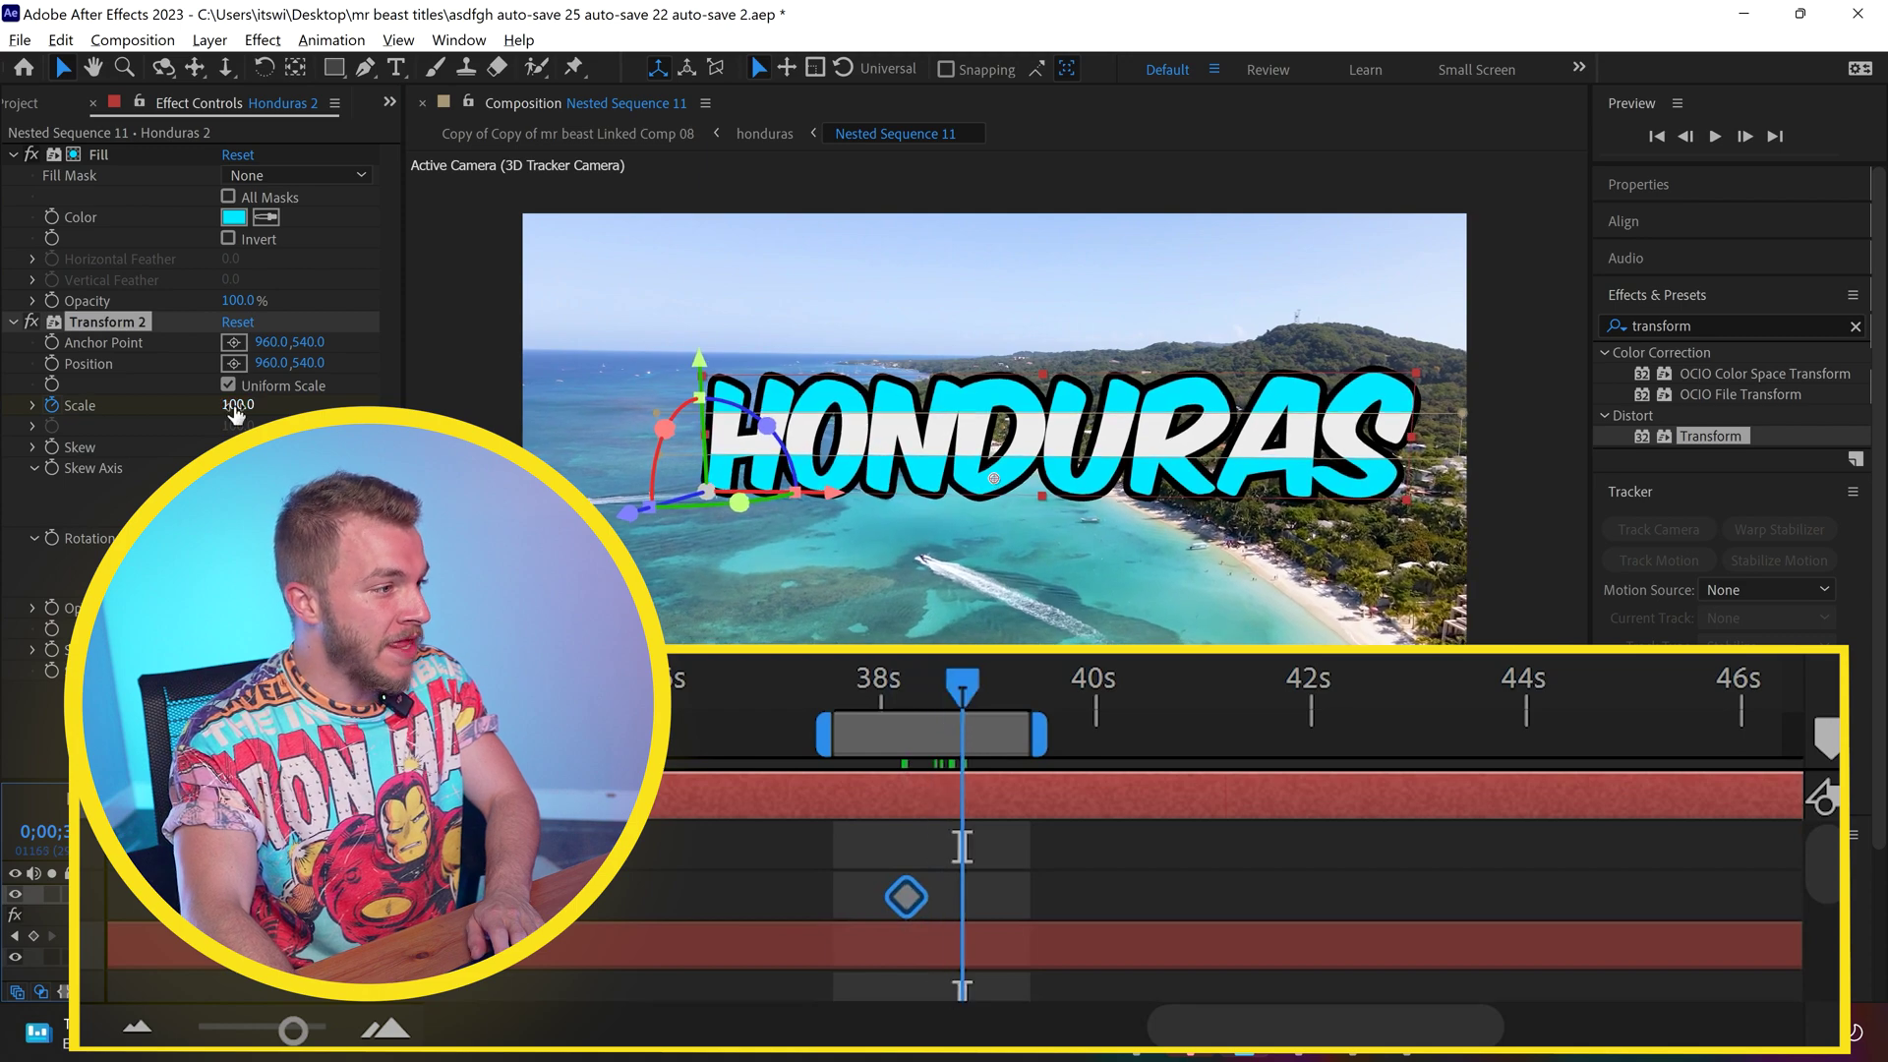
{"action": "left_click_drag", "start_coordinate": [274, 403], "coordinate": [689, 439]}
{"action": "left_click", "coordinate": [1191, 851]}
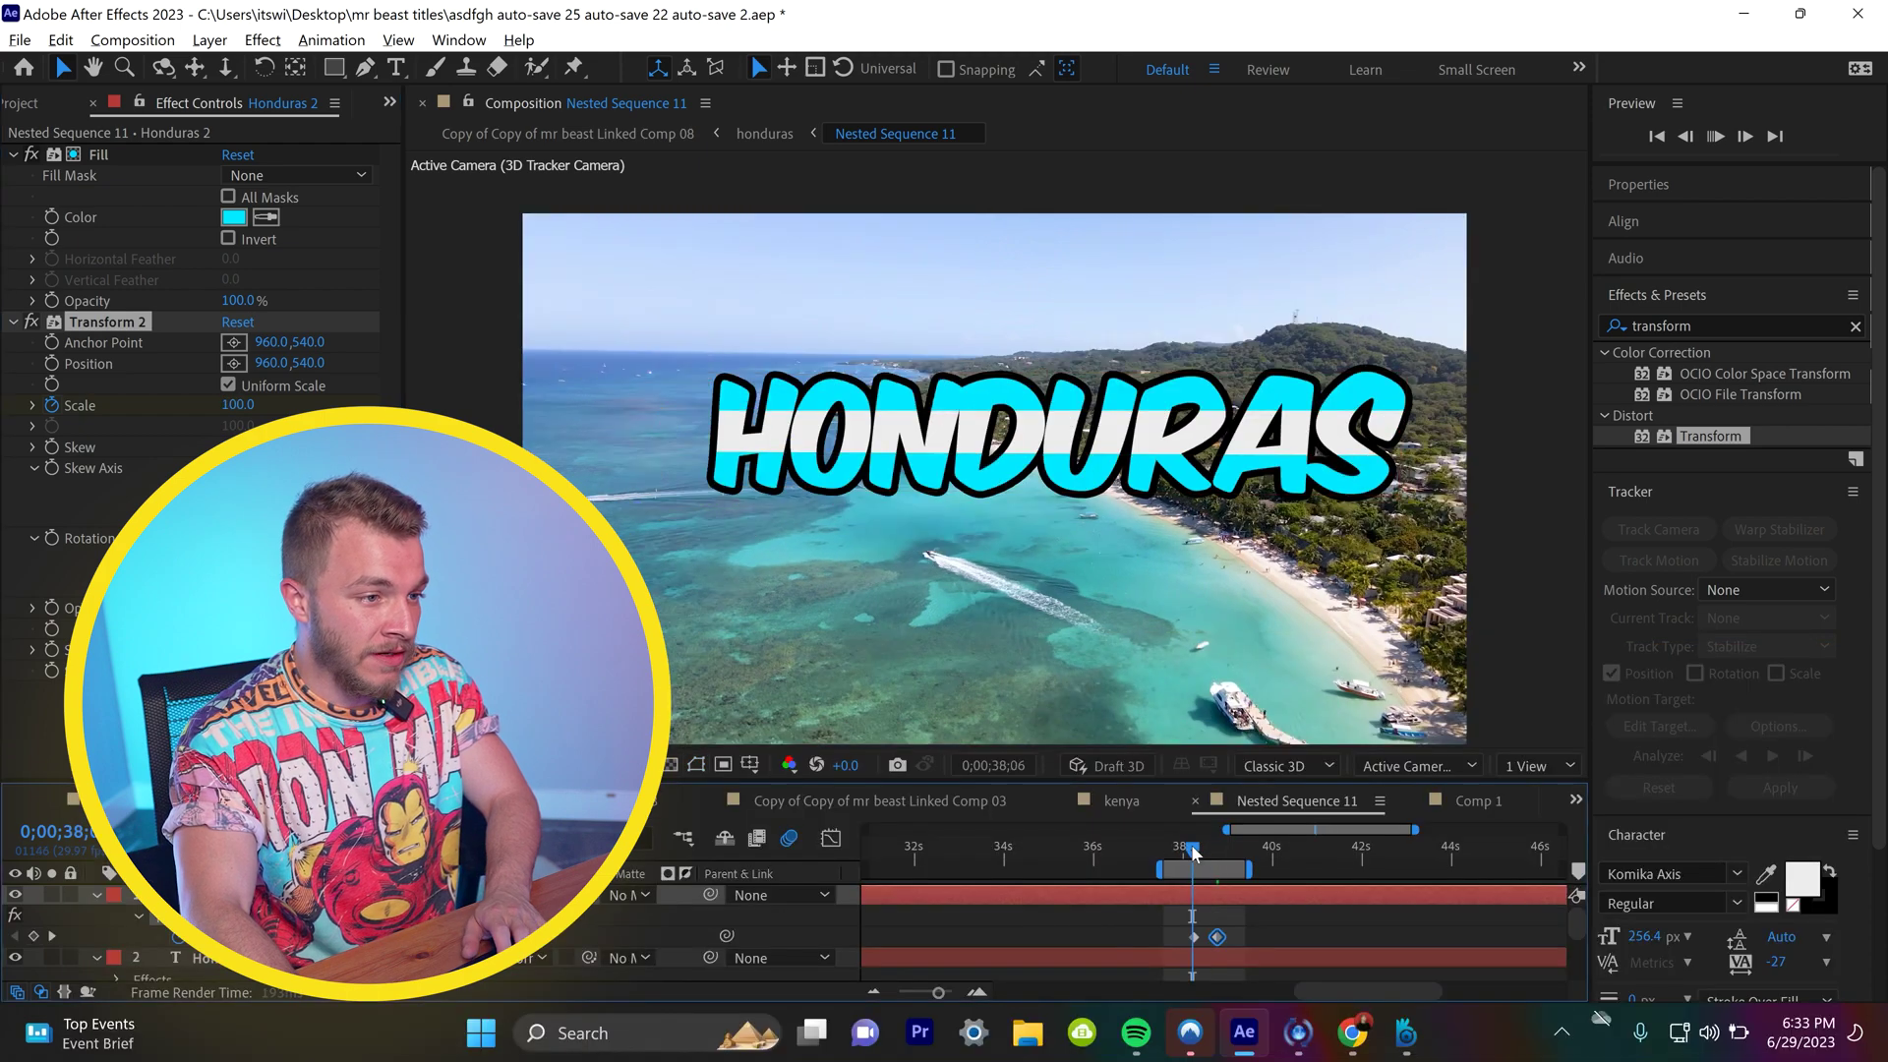
Step: Preview the duplicate title's scale pop and scrub to an enlarged frame
{"action": "left_click_drag", "start_coordinate": [1192, 851], "coordinate": [1216, 851]}
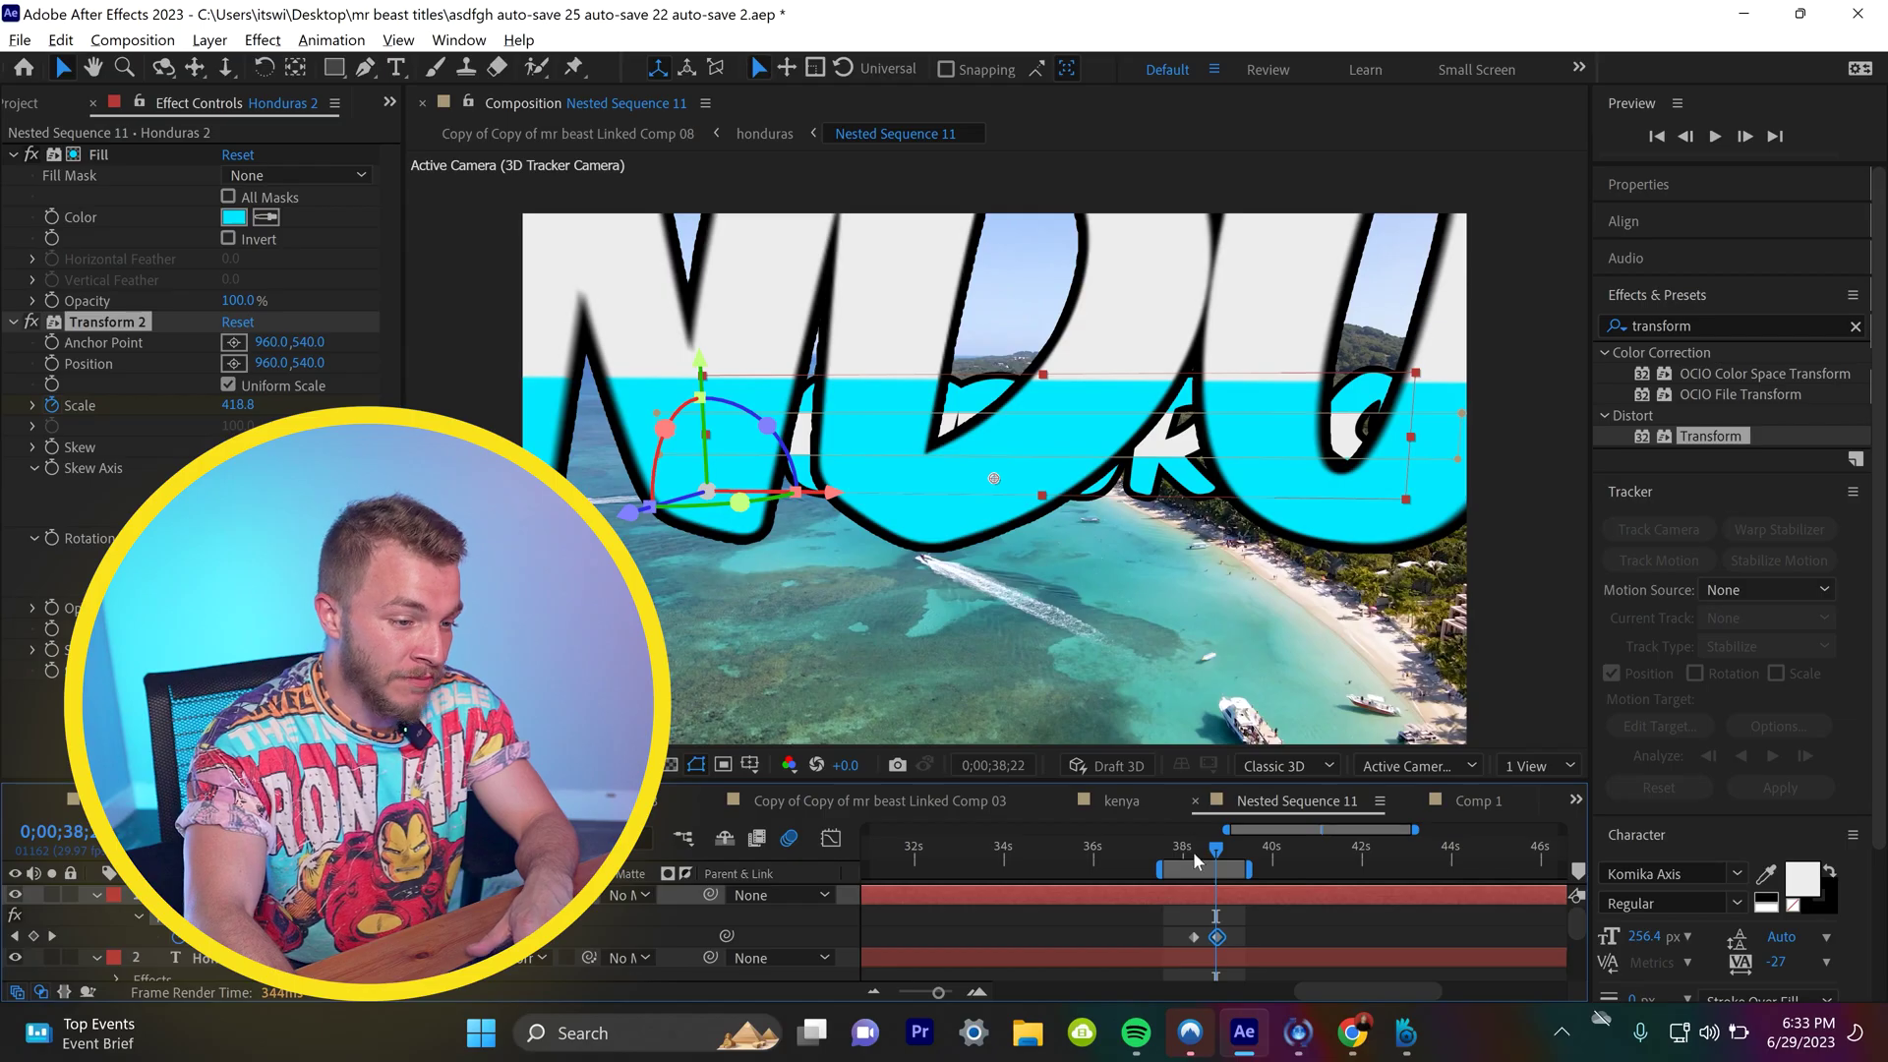
{"action": "left_click_drag", "start_coordinate": [1160, 869], "coordinate": [1182, 869]}
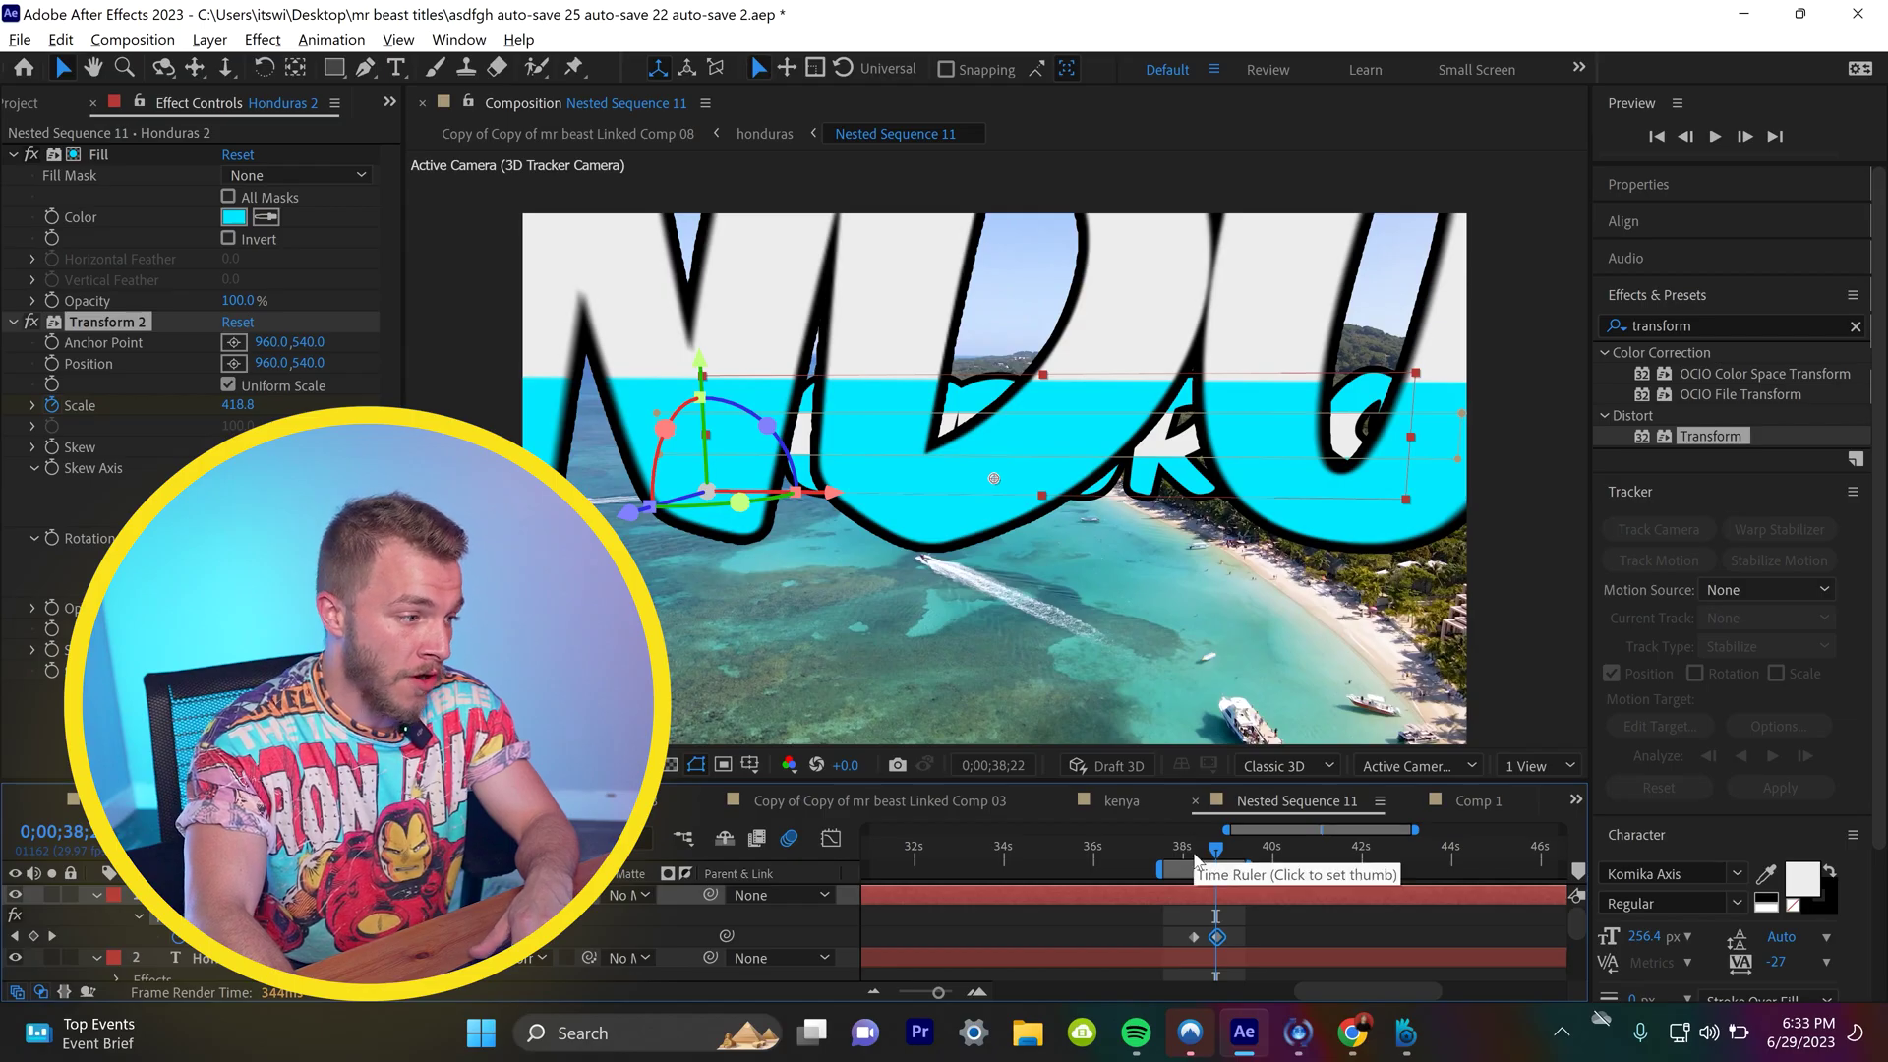
{"action": "key", "text": "space"}
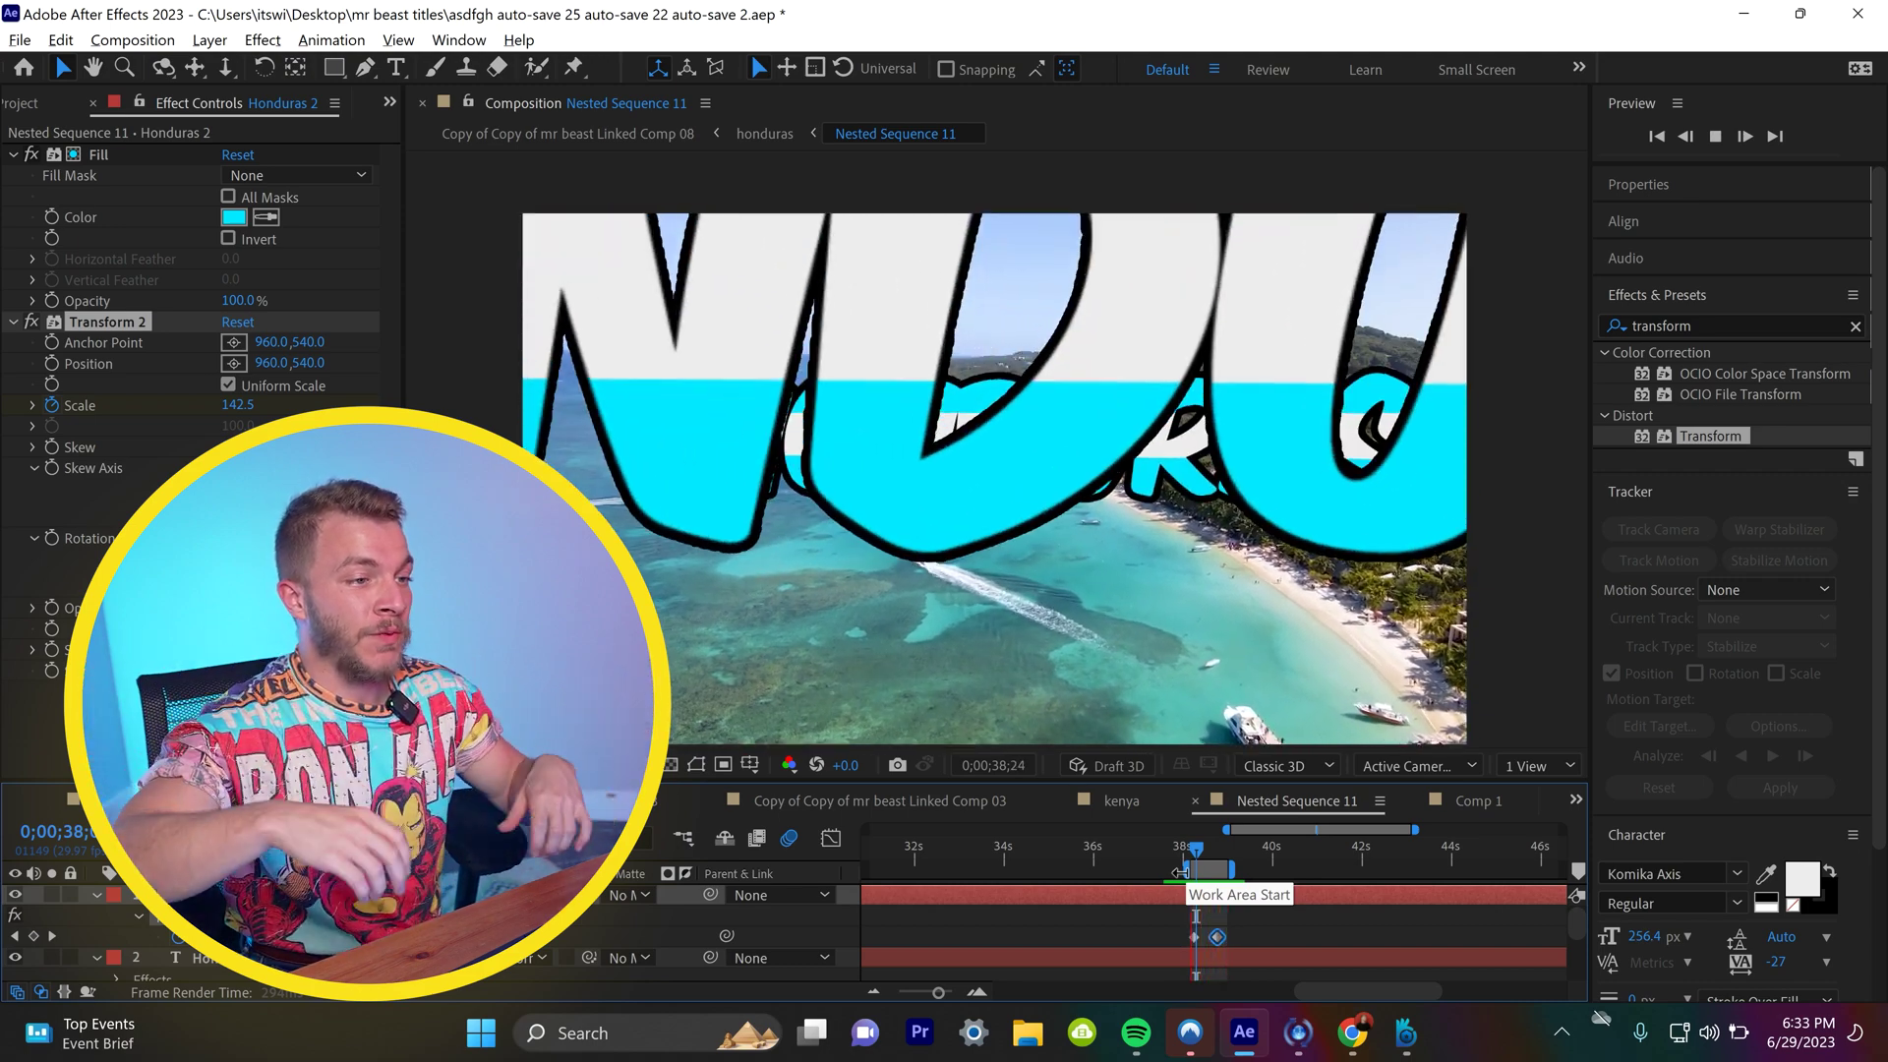
{"action": "key", "text": "space"}
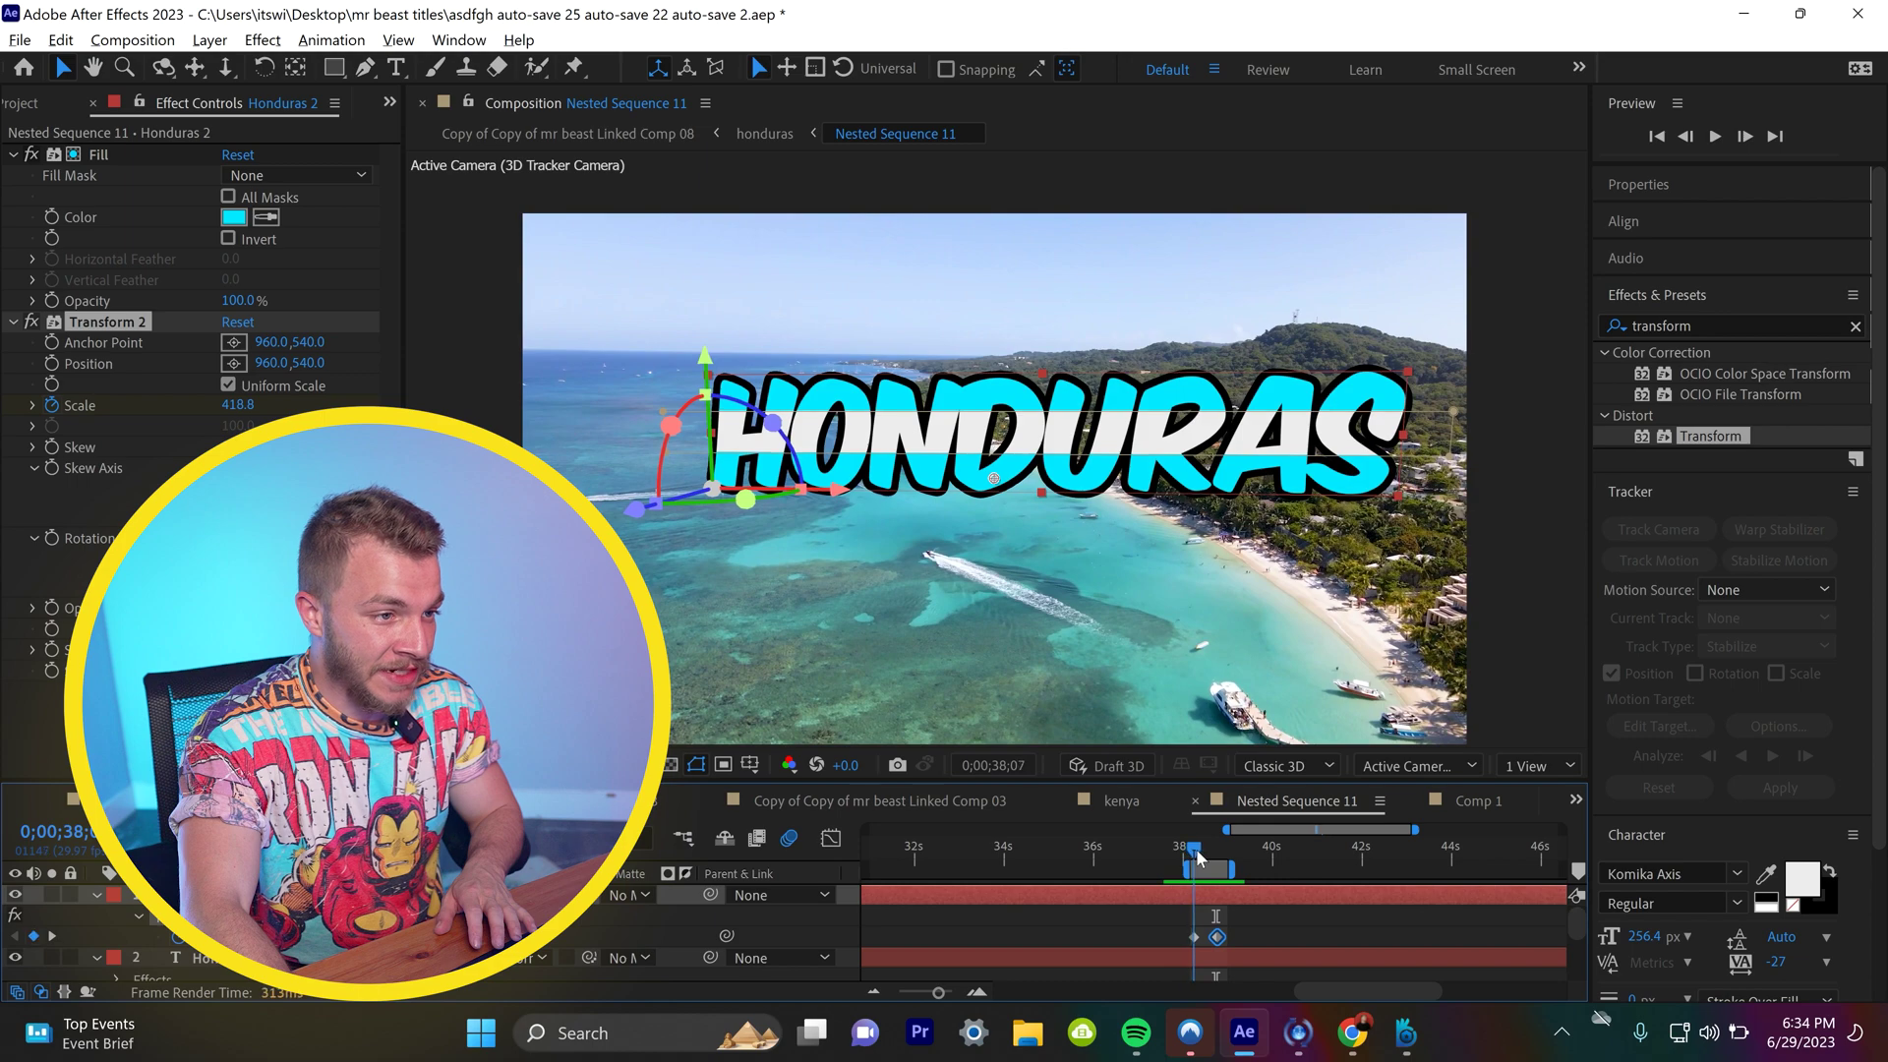
{"action": "left_click_drag", "start_coordinate": [1191, 859], "coordinate": [1219, 857]}
Step: Reveal Honduras 2's keyframes and select both Scale keyframes at 38s
{"action": "left_click", "coordinate": [1248, 900]}
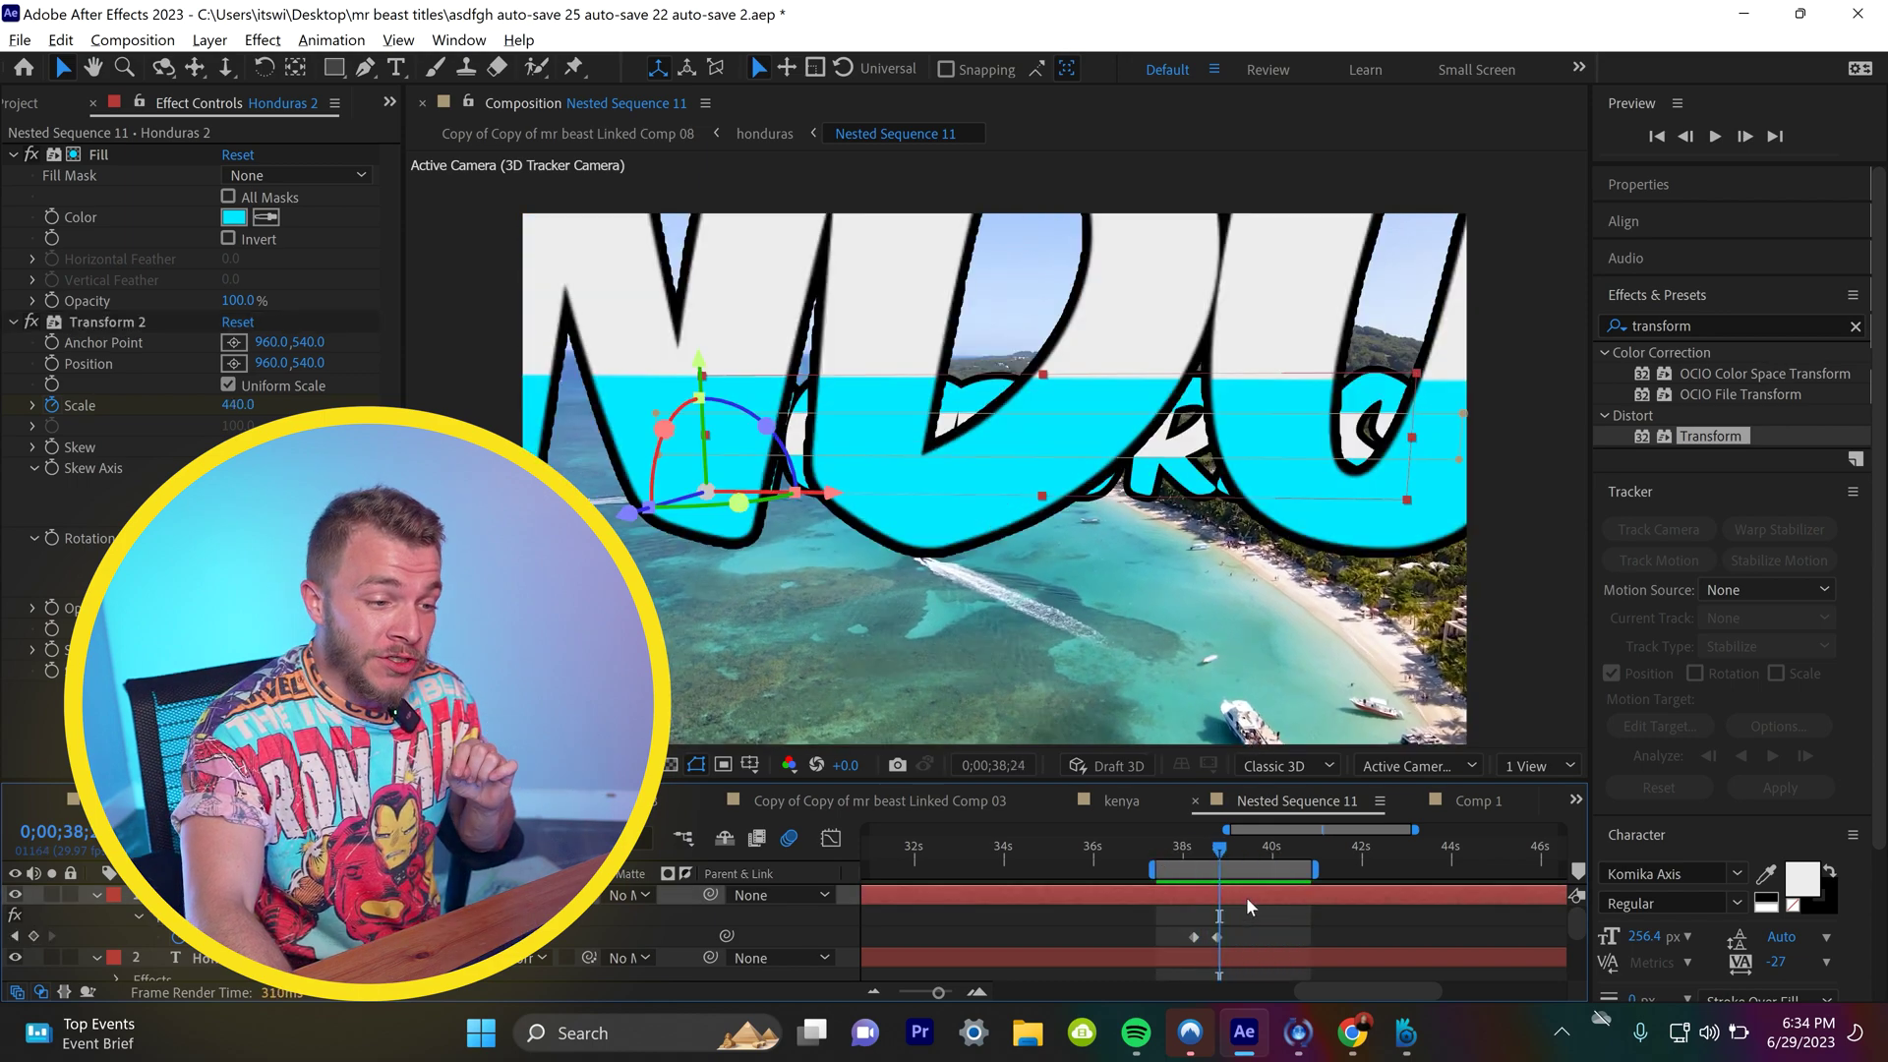
{"action": "key", "text": "t"}
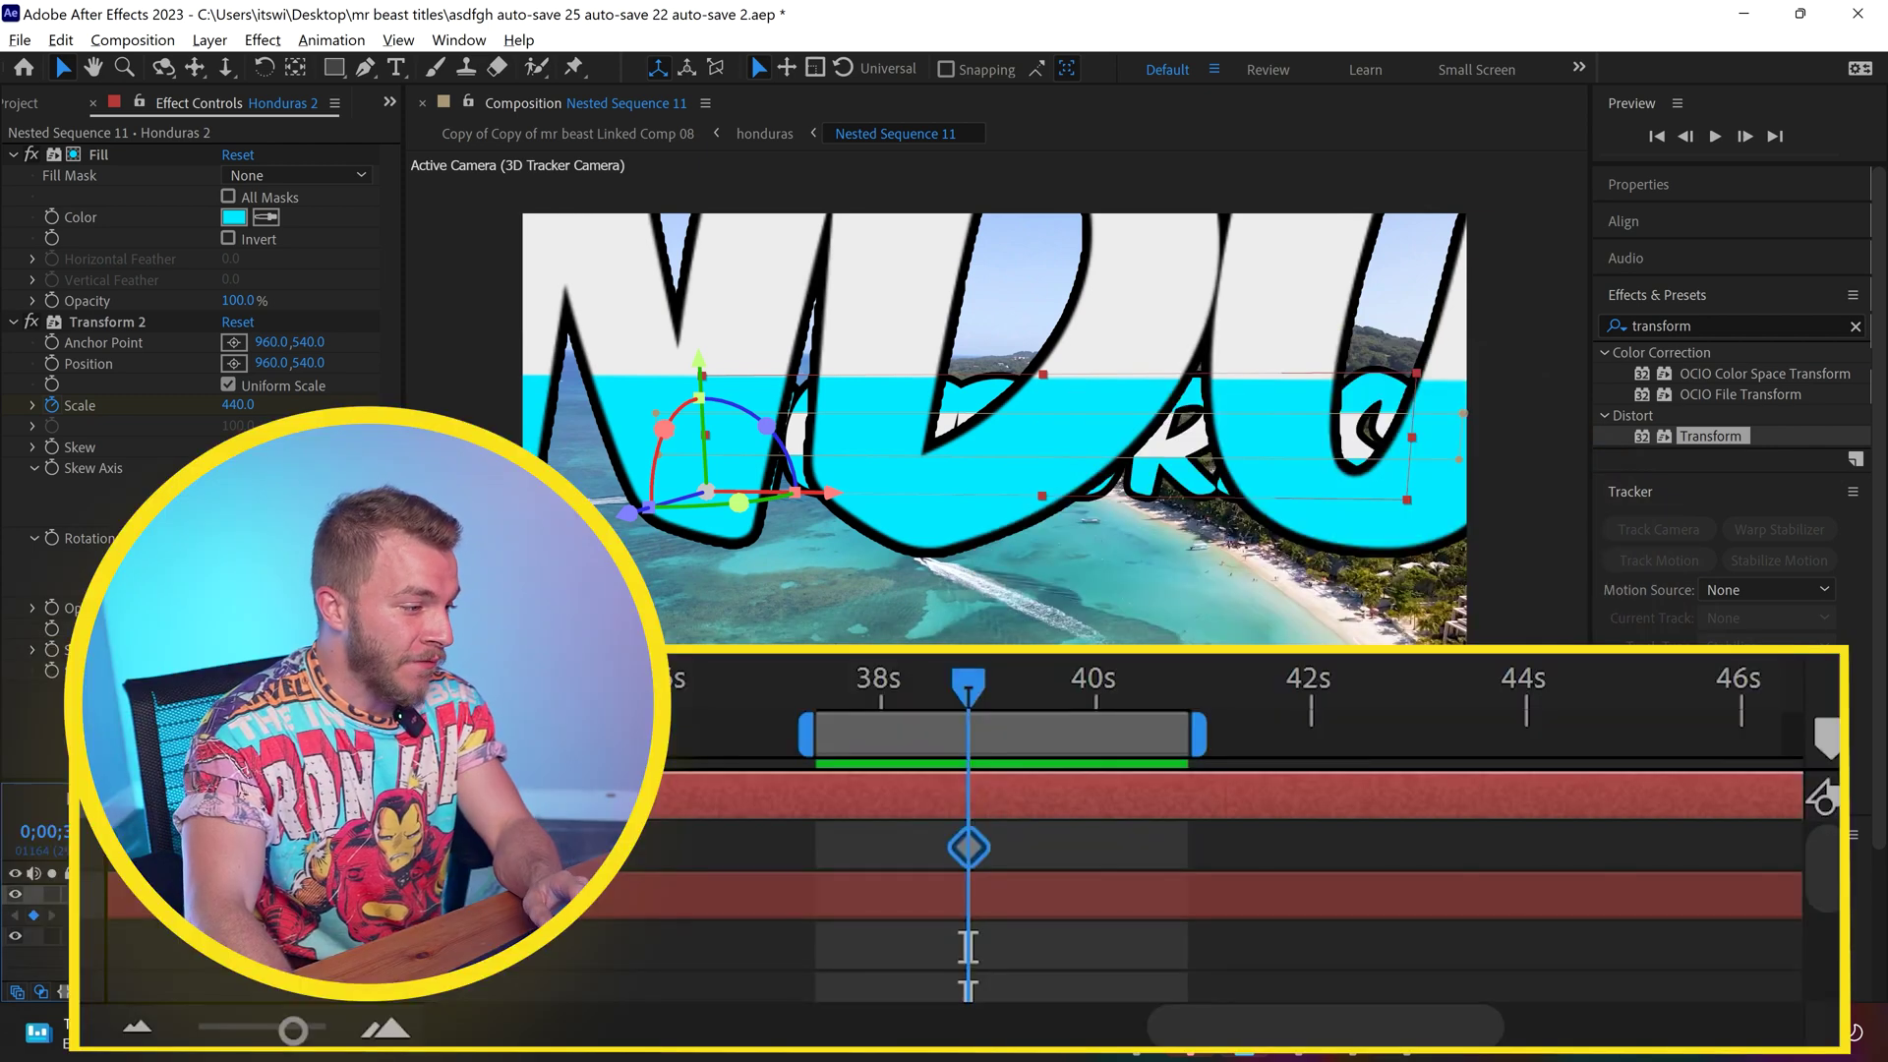
{"action": "key", "text": "u"}
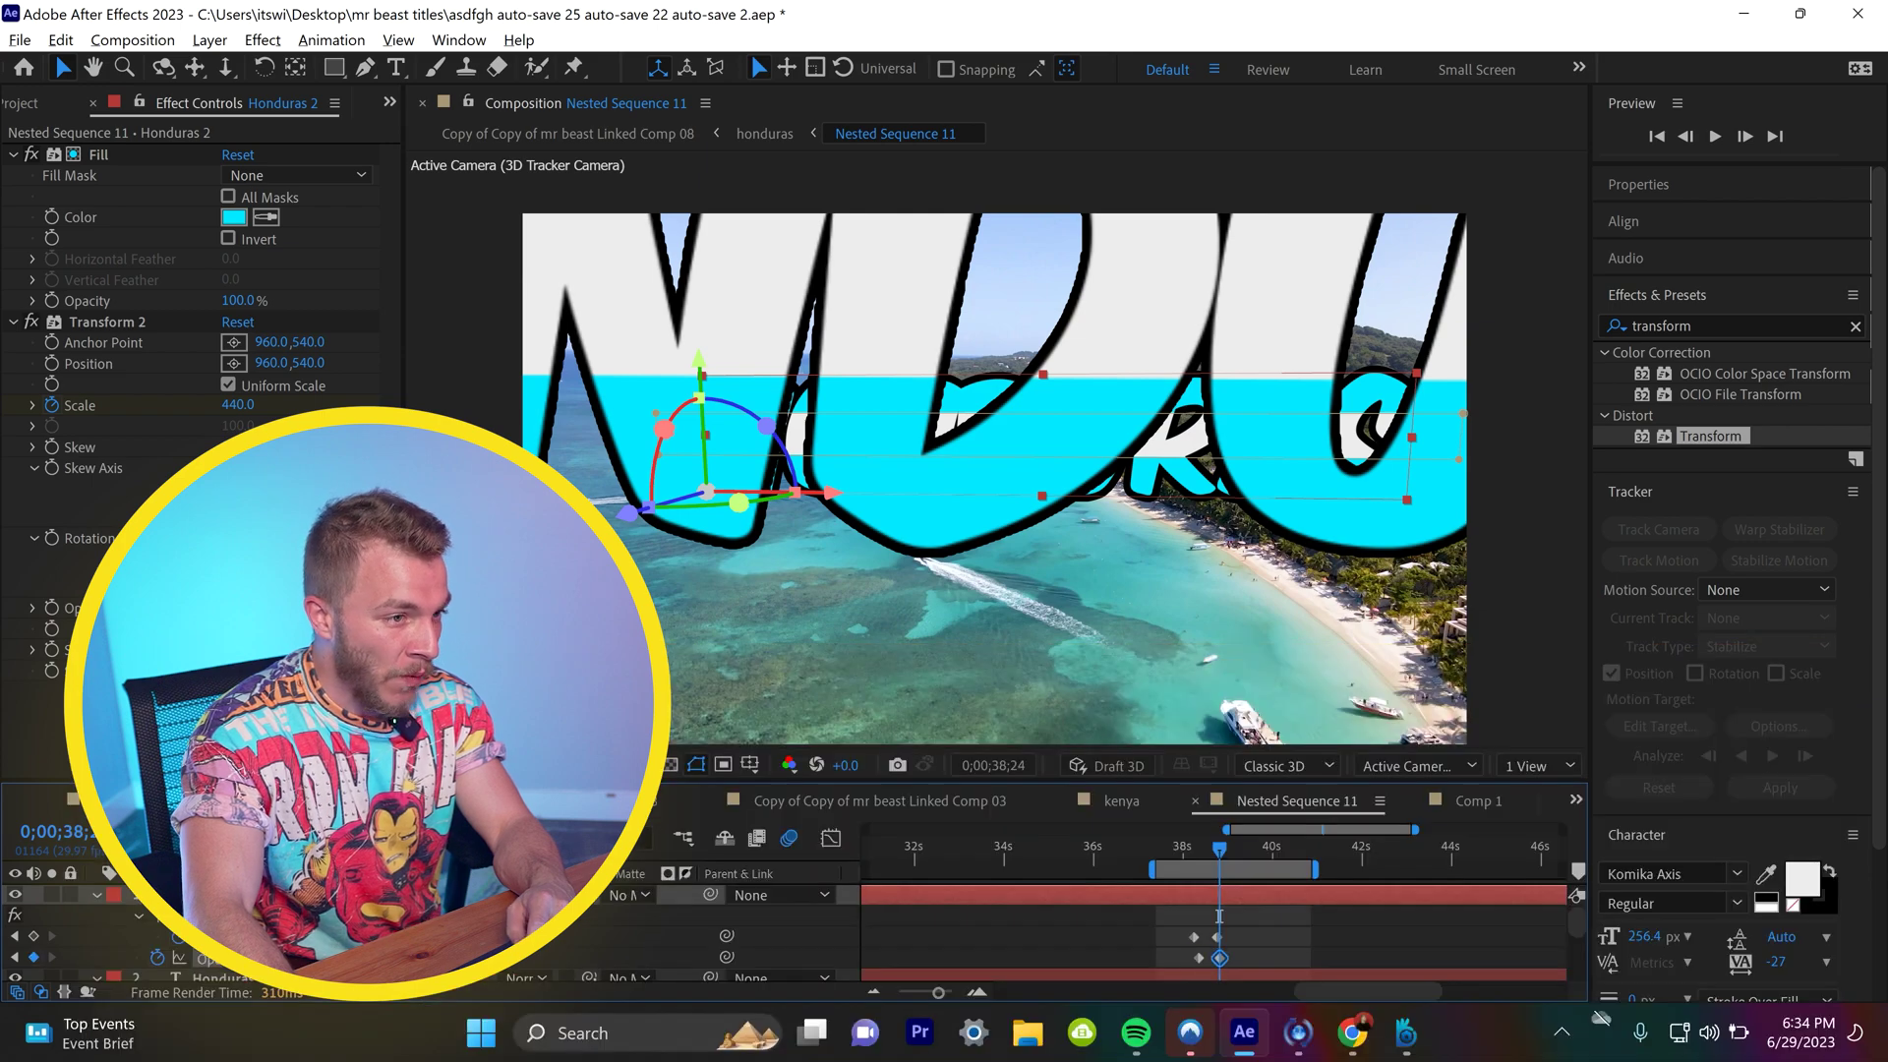
{"action": "left_click", "coordinate": [1185, 853]}
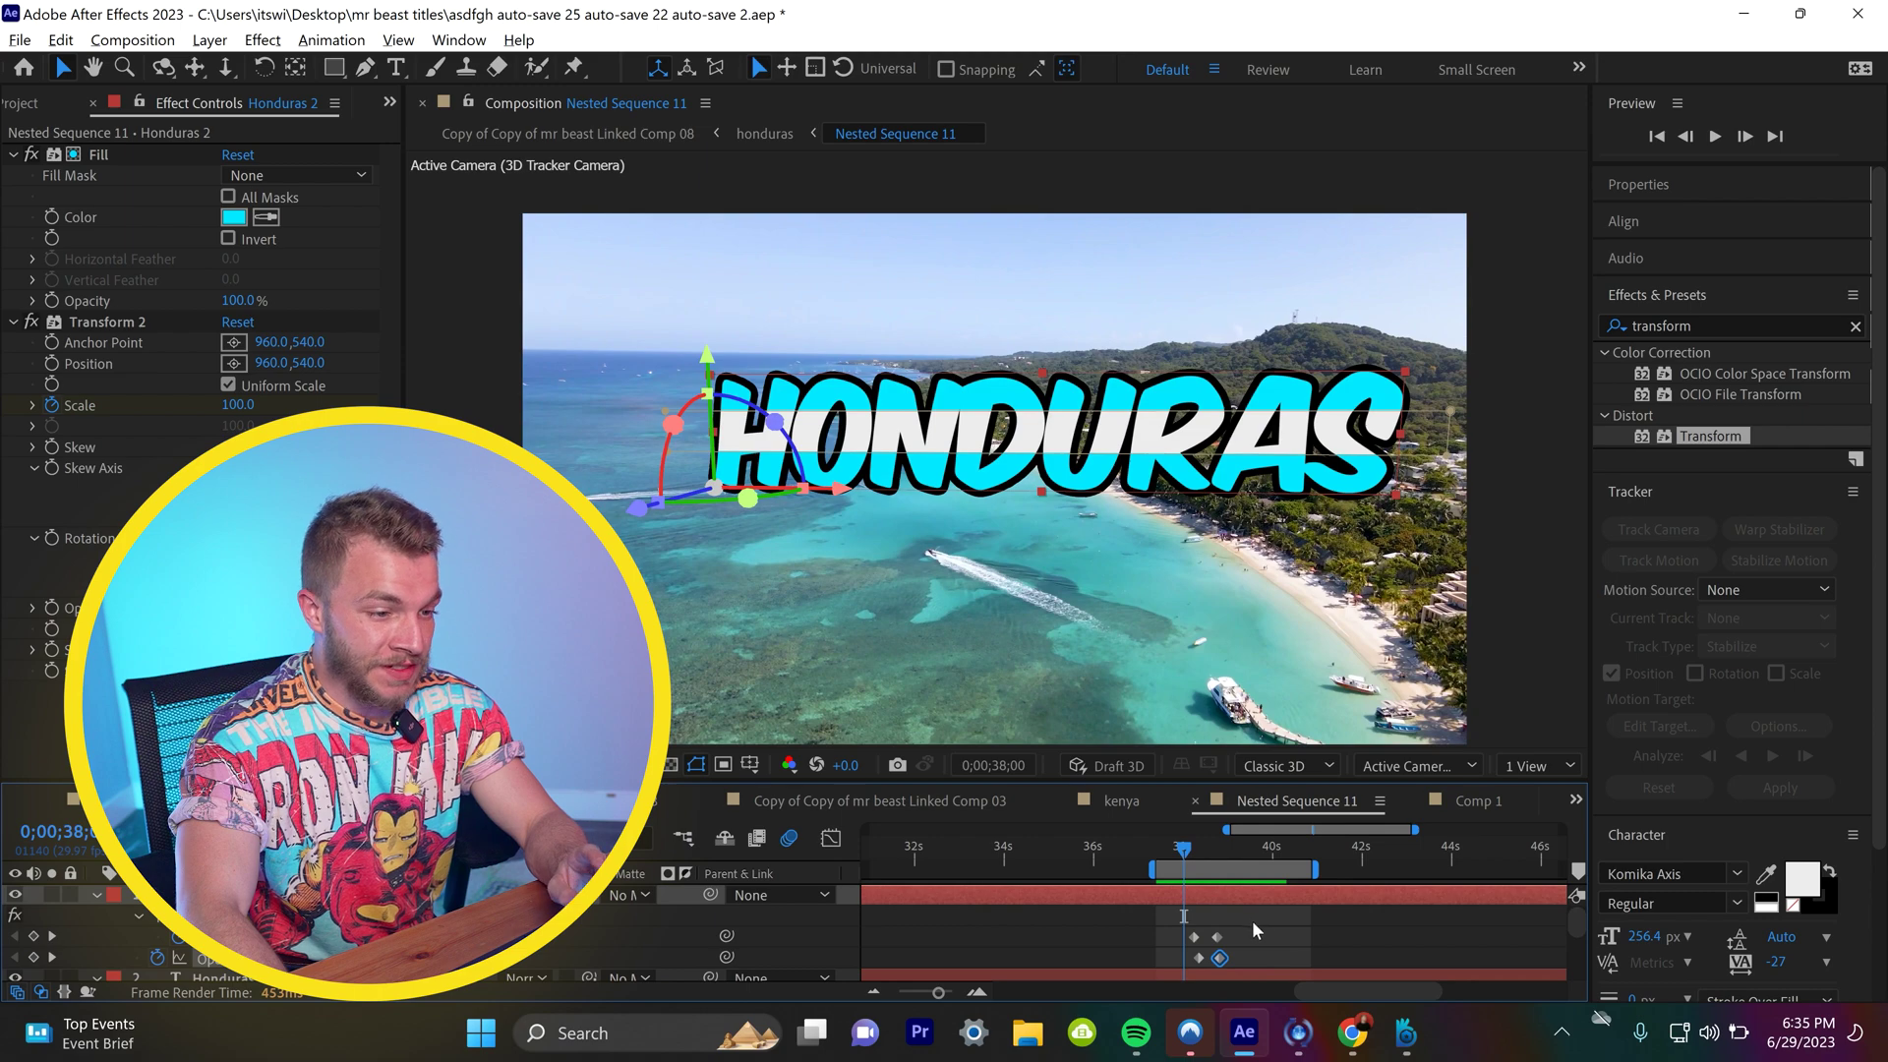
{"action": "left_click_drag", "start_coordinate": [1250, 922], "coordinate": [1183, 942]}
Step: Sharpen the peak of the Scale speed curve in the Graph Editor
{"action": "right_click", "coordinate": [1216, 936]}
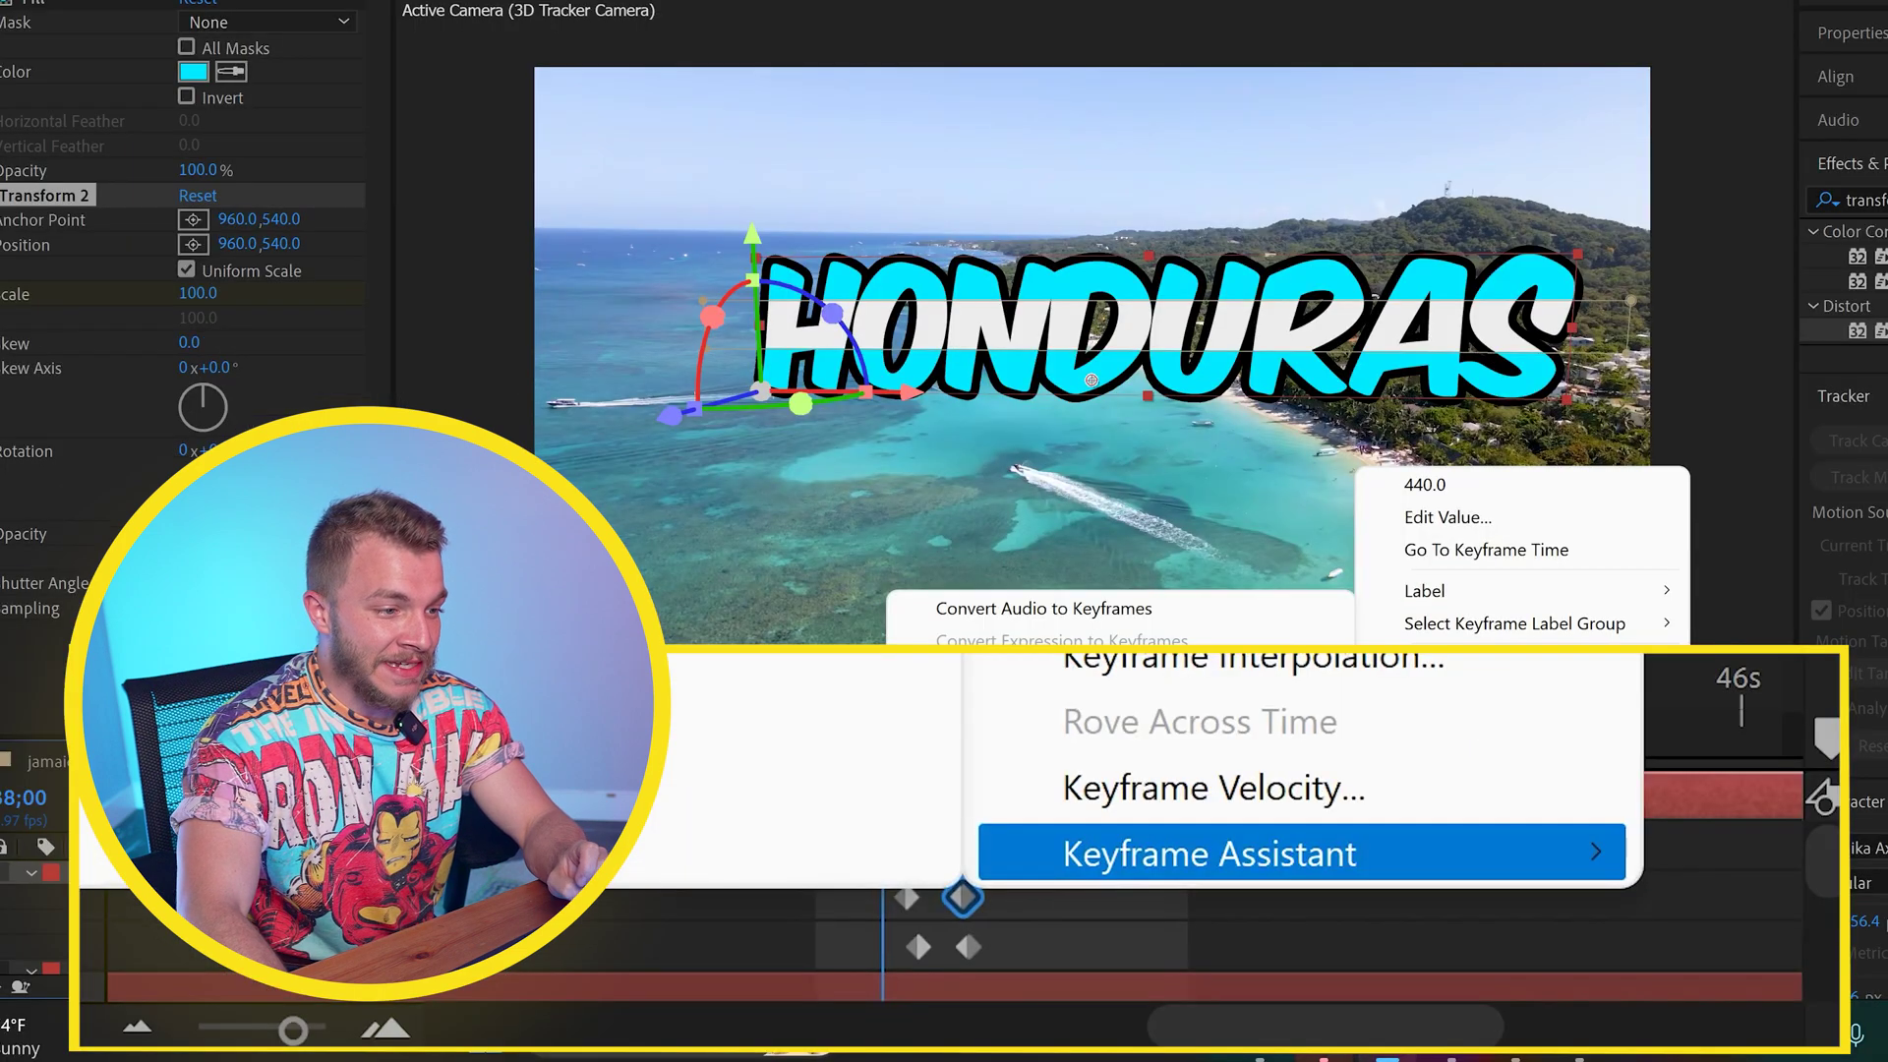
{"action": "key", "text": "Escape"}
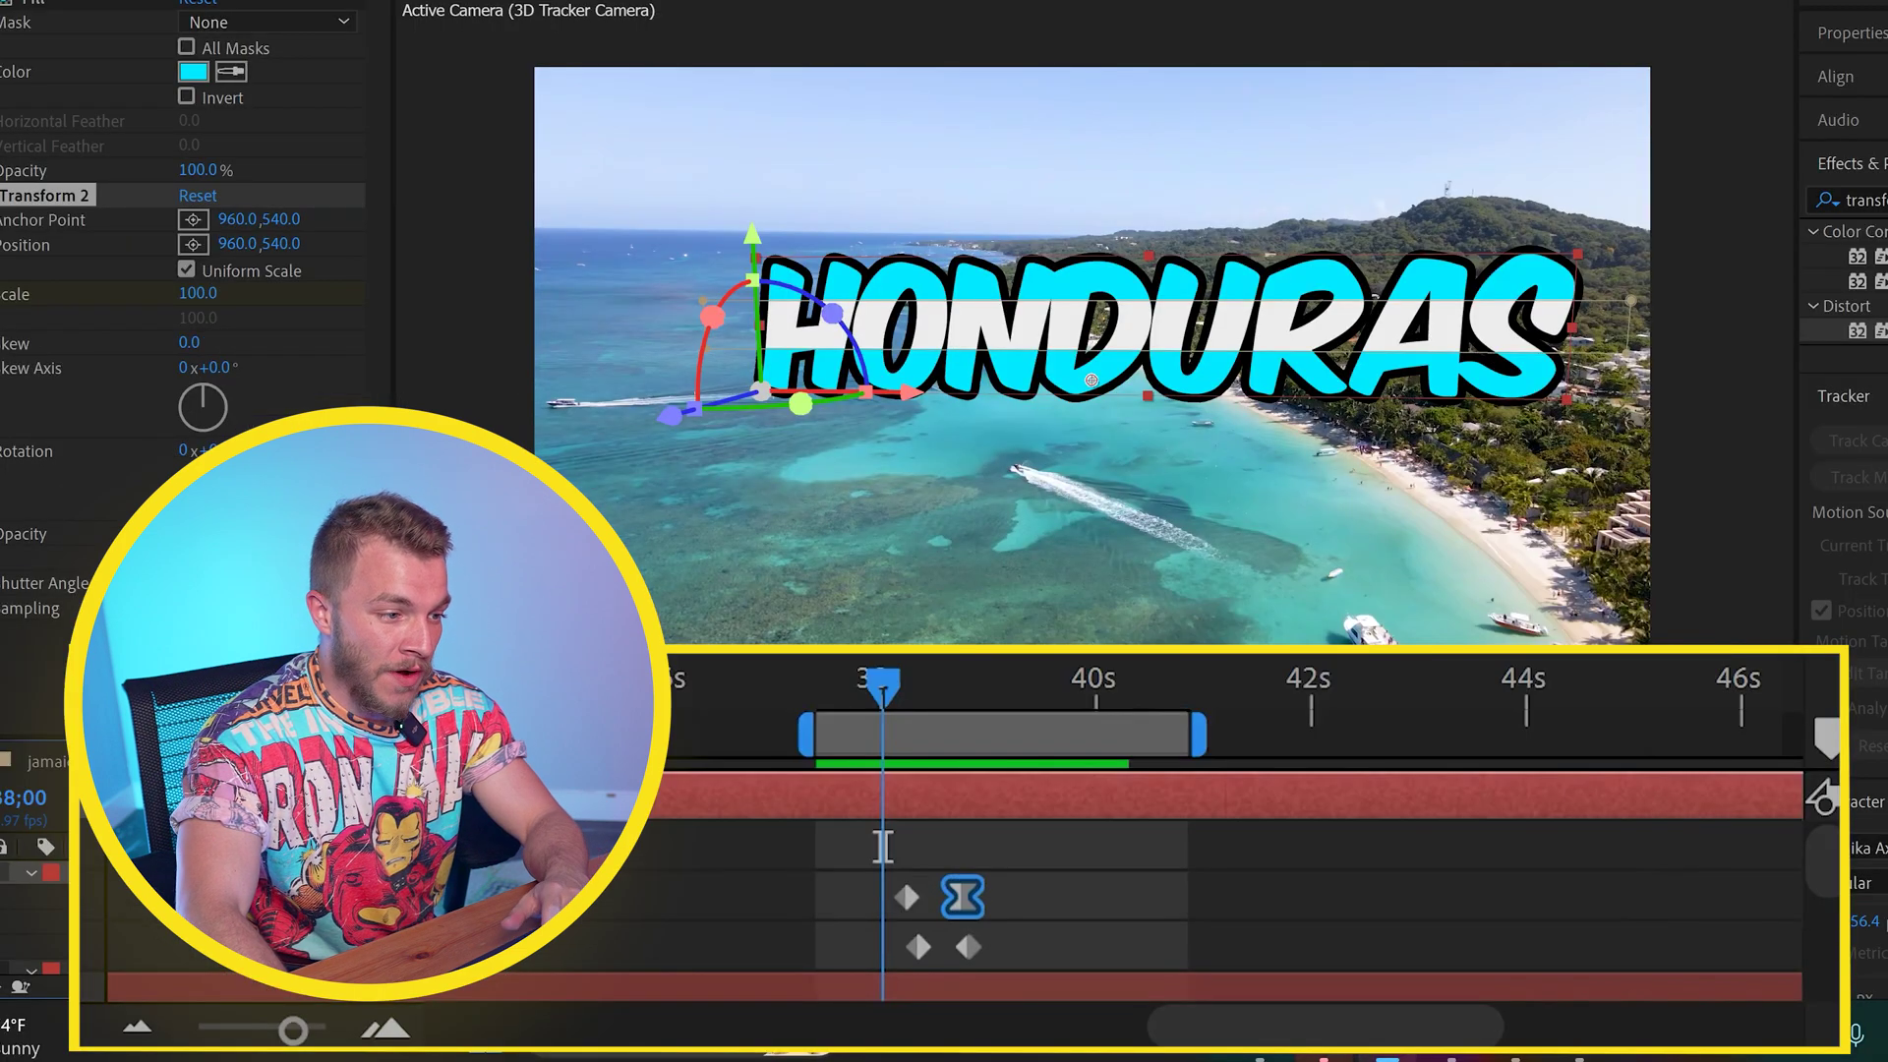
{"action": "key", "text": "shift+F3"}
{"action": "left_click_drag", "start_coordinate": [935, 902], "coordinate": [944, 899]}
{"action": "key", "text": "shift+F3"}
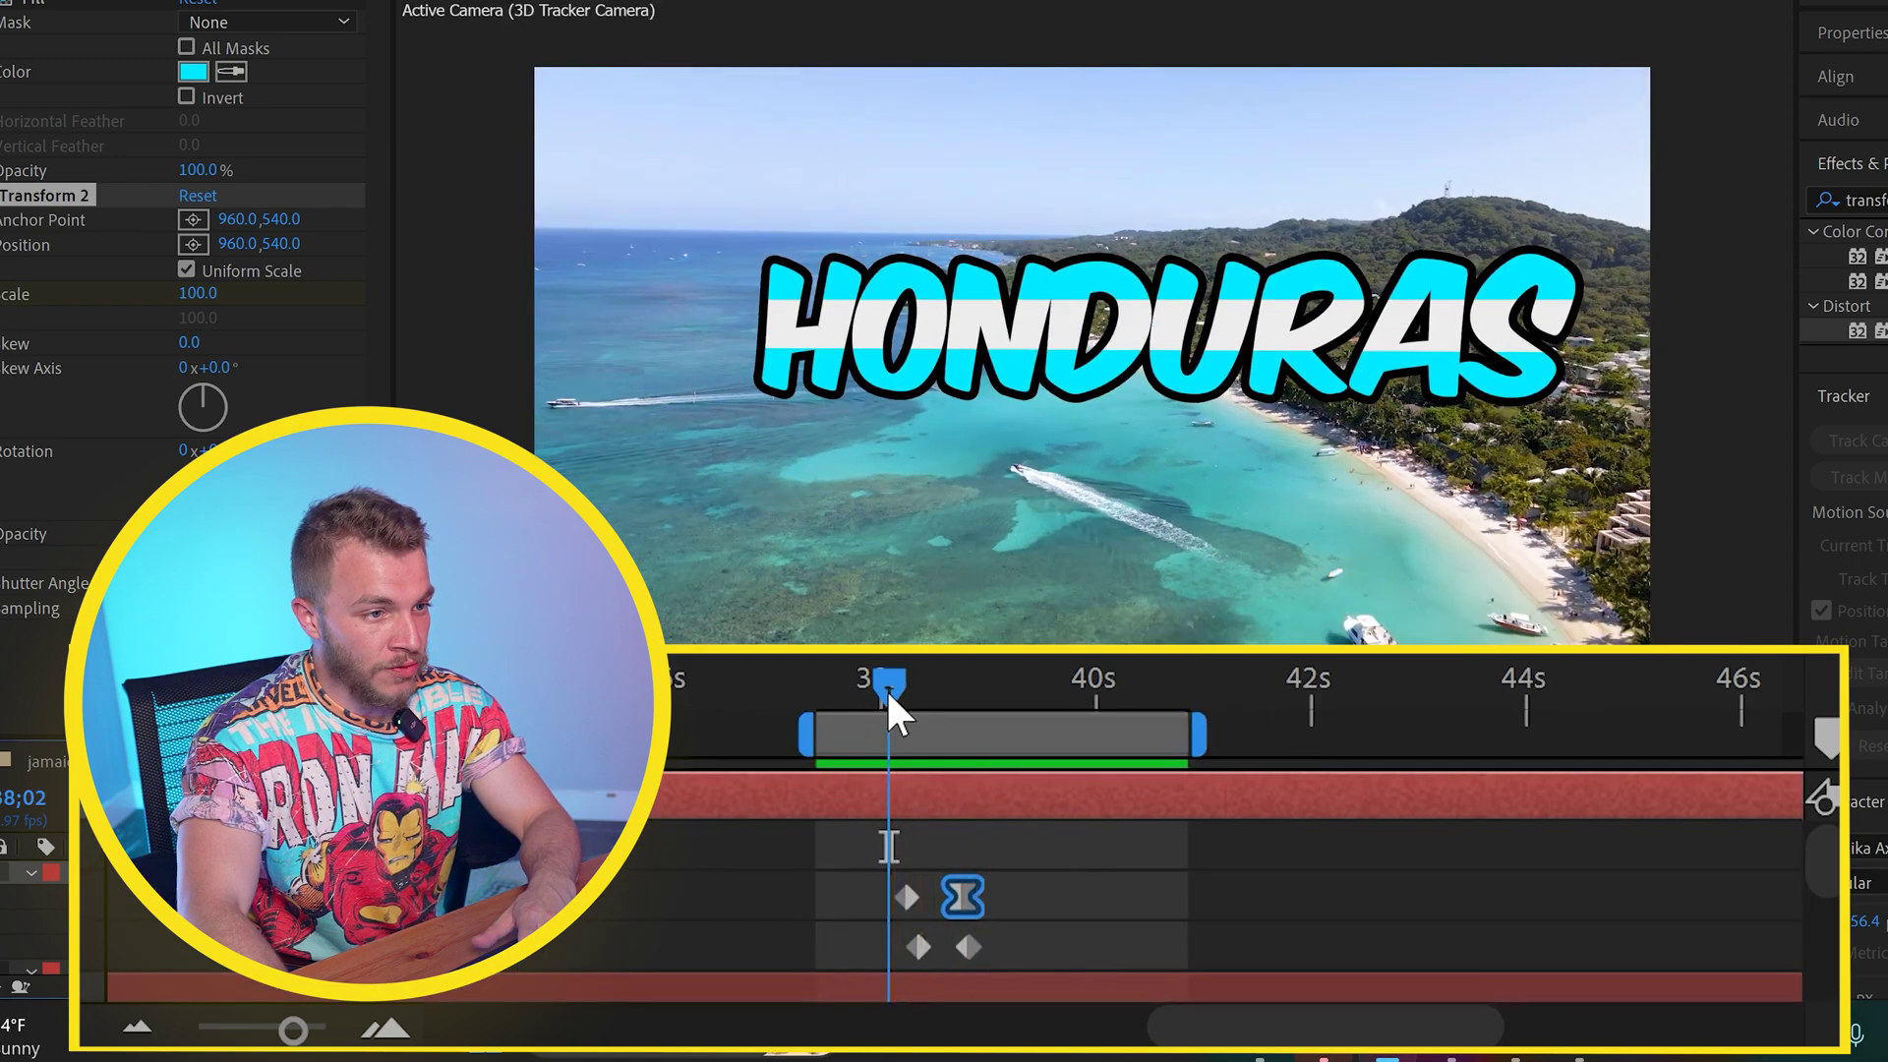
{"action": "key", "text": "space"}
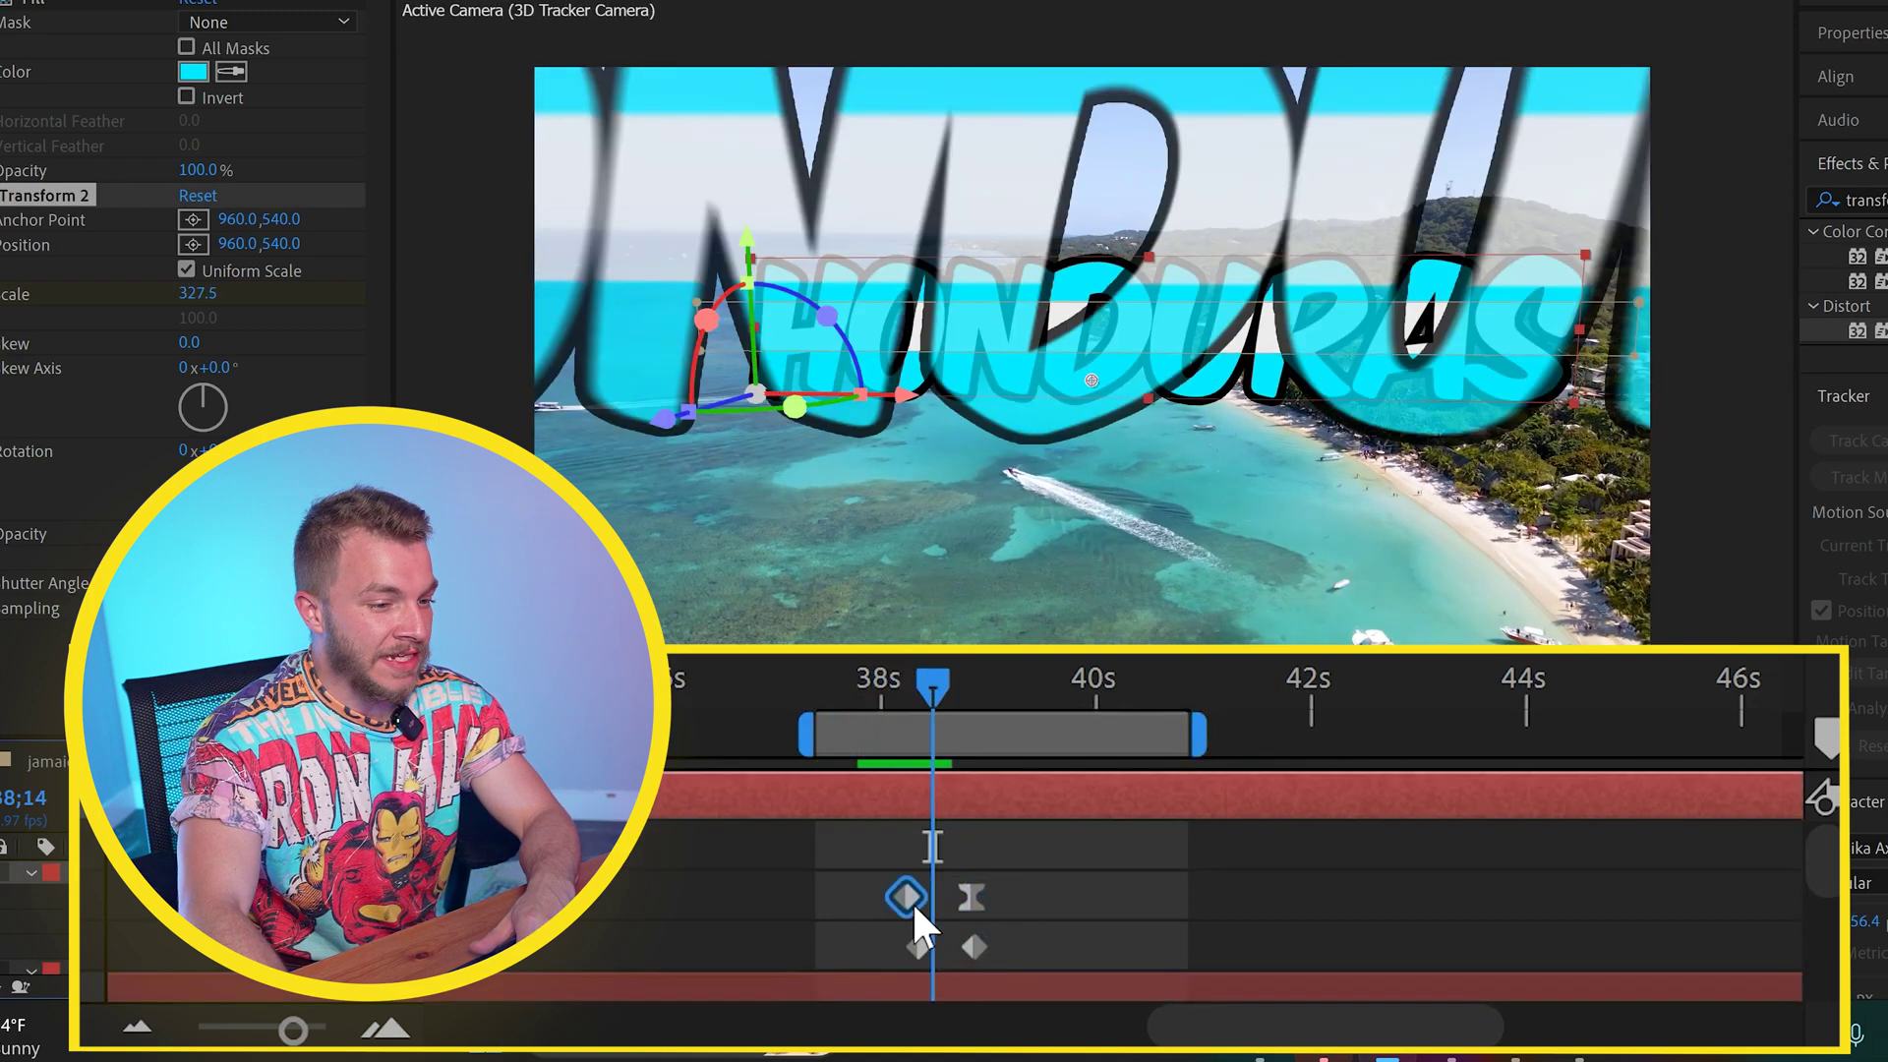
Step: Apply Easy Ease to both Scale keyframes
{"action": "right_click", "coordinate": [912, 901]}
{"action": "mouse_move", "coordinate": [1017, 873]}
{"action": "left_click", "coordinate": [1730, 562]}
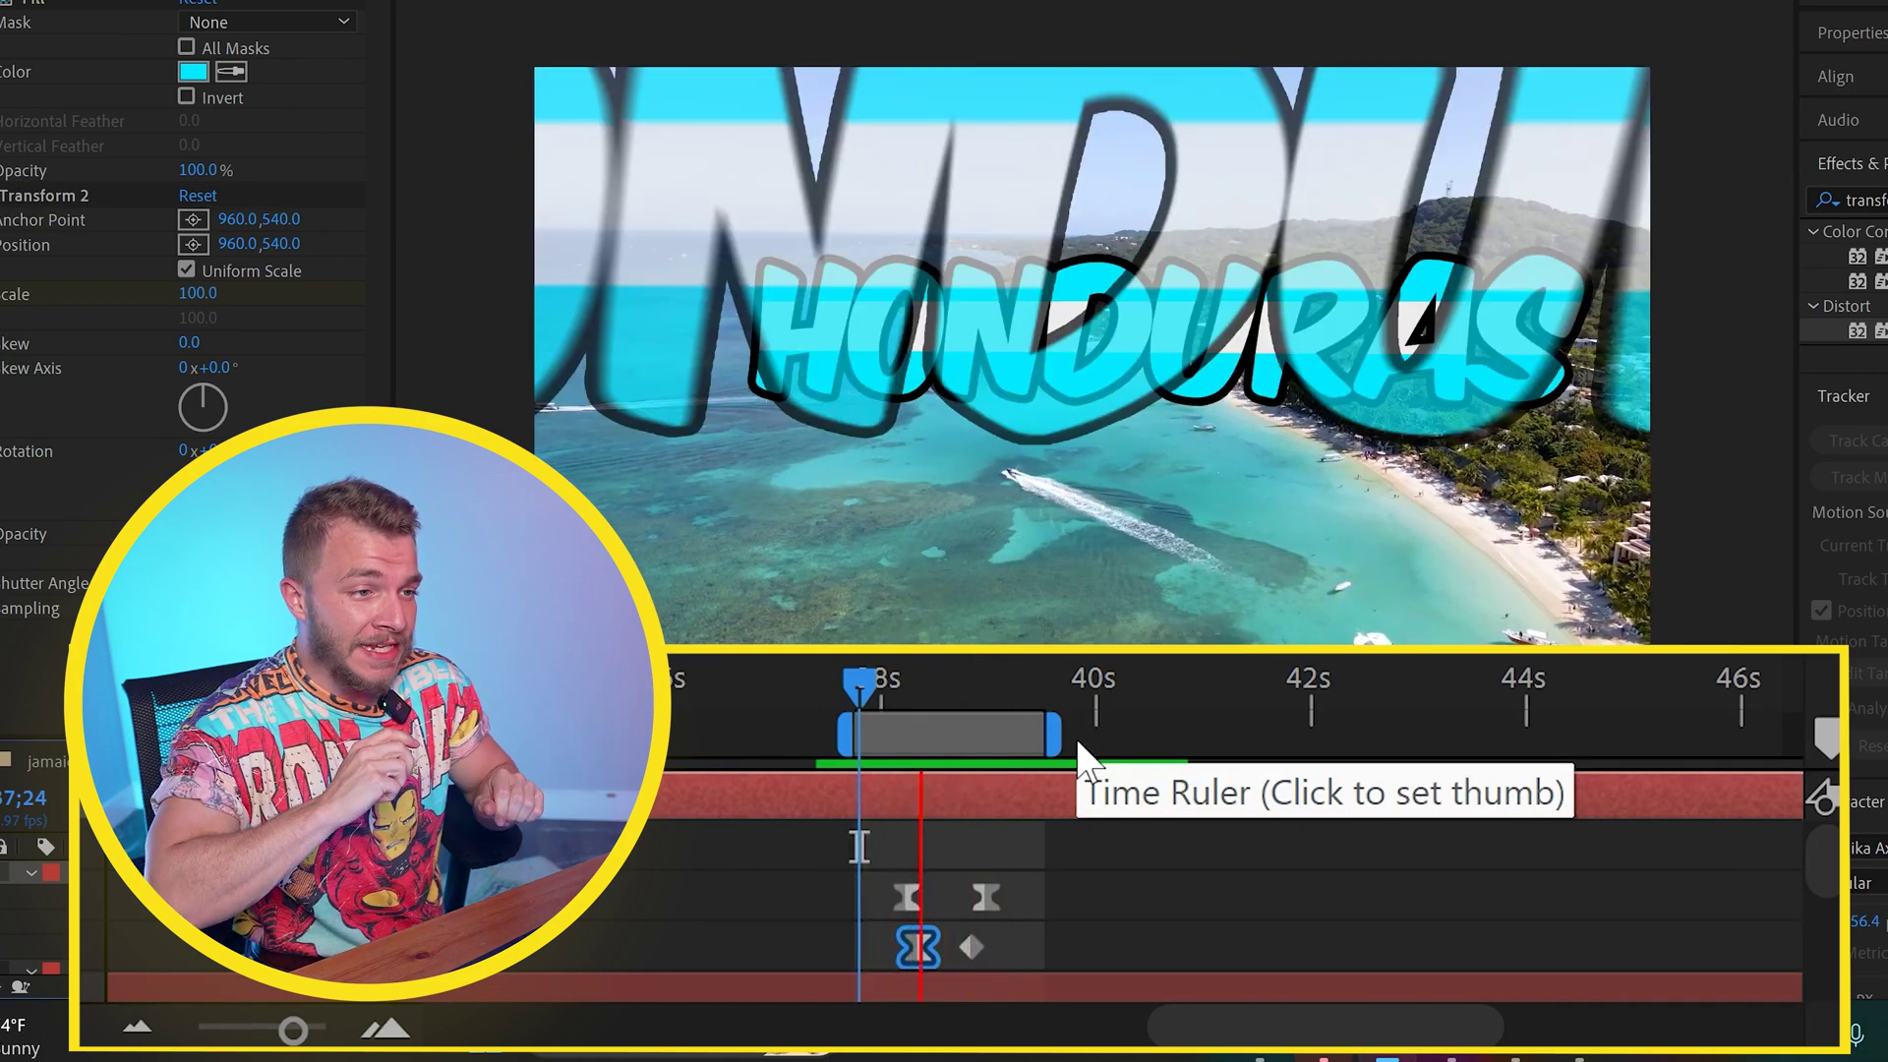
{"action": "left_click", "coordinate": [919, 701]}
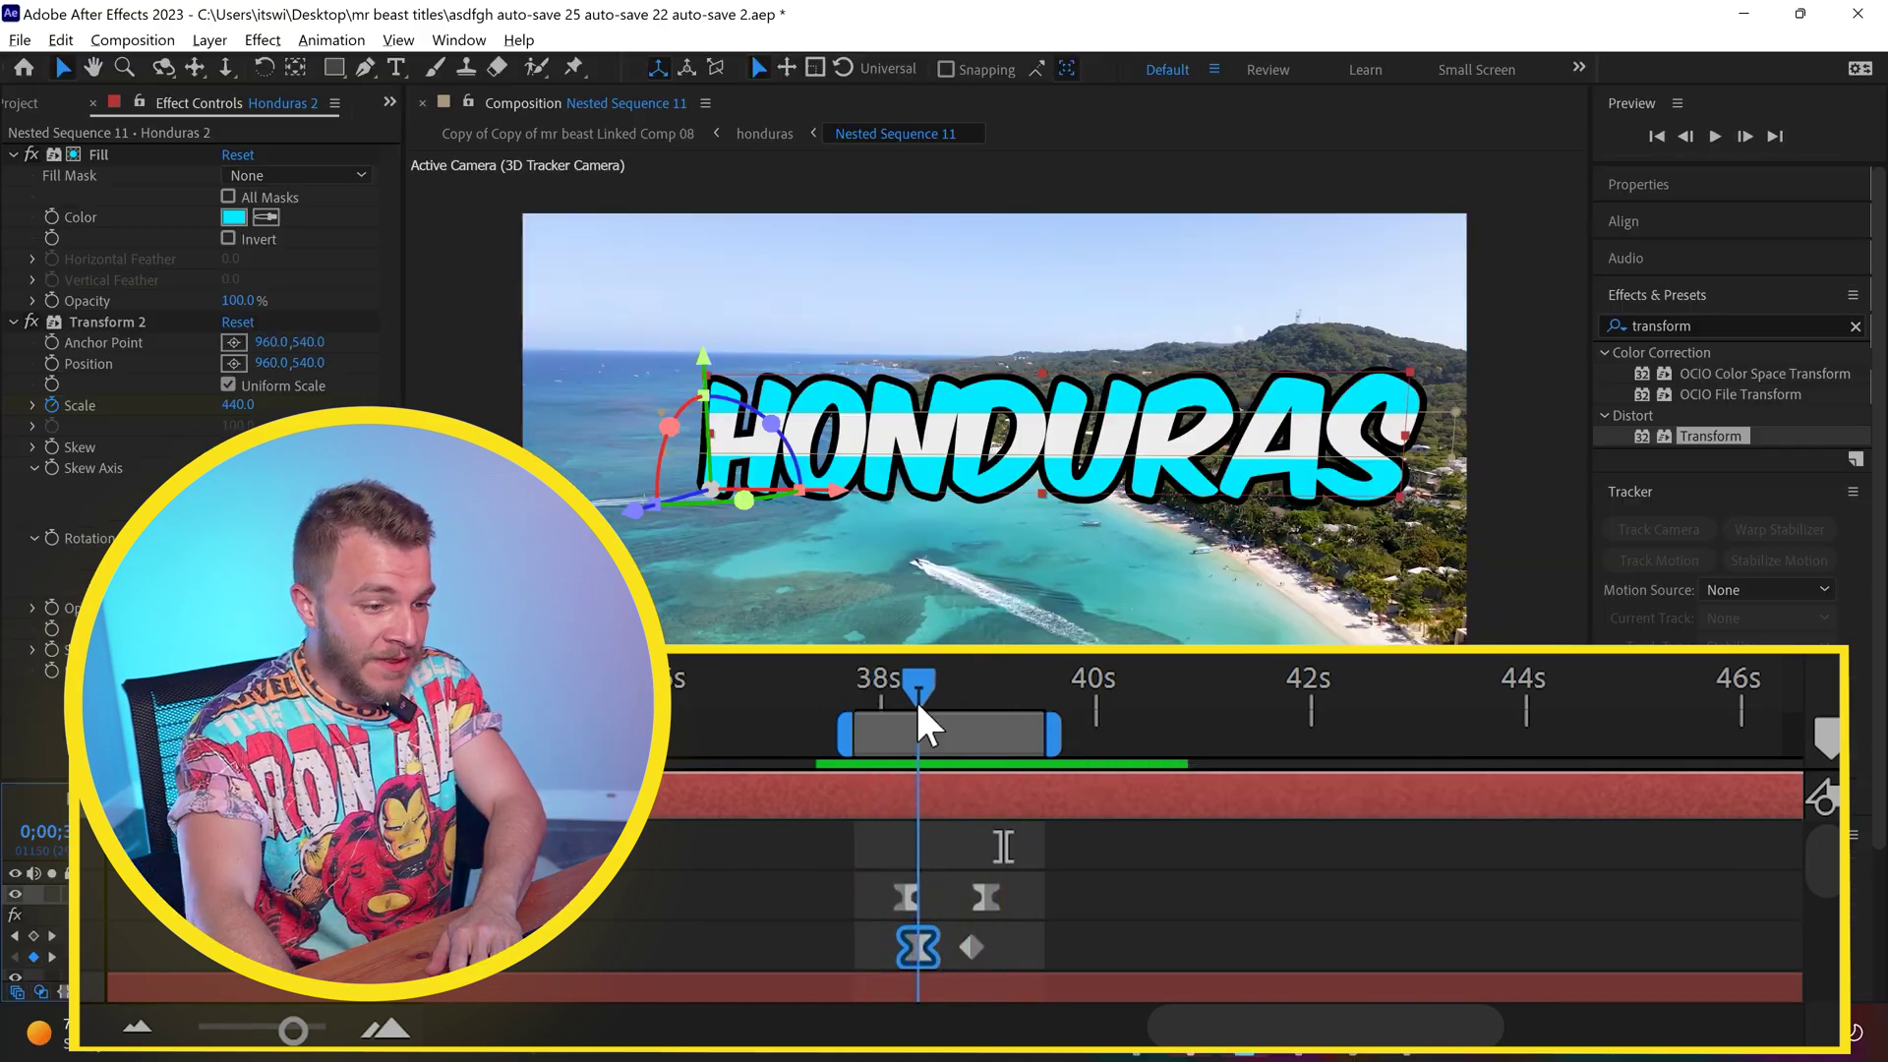
Step: Move the eased Scale keyframes to the new pop time and paste another Scale keyframe
{"action": "left_click_drag", "start_coordinate": [919, 706], "coordinate": [899, 707]}
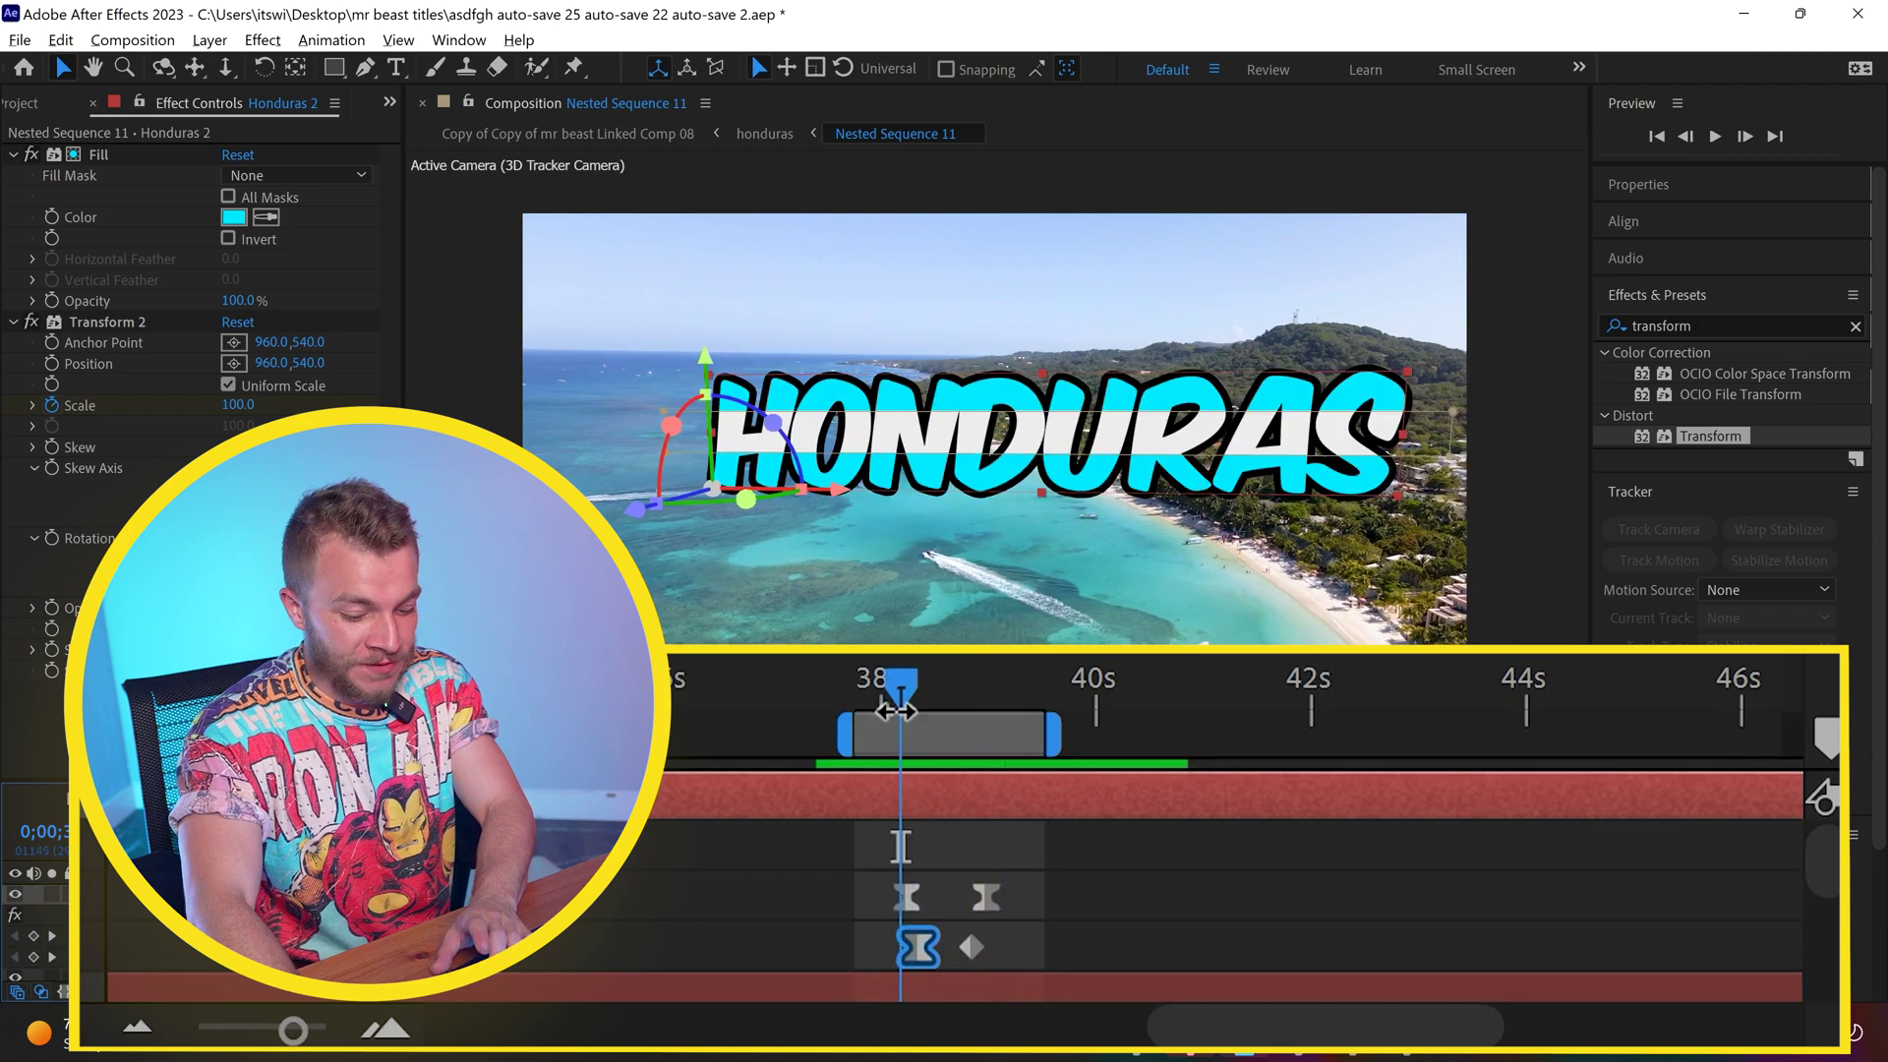
{"action": "key", "text": "u"}
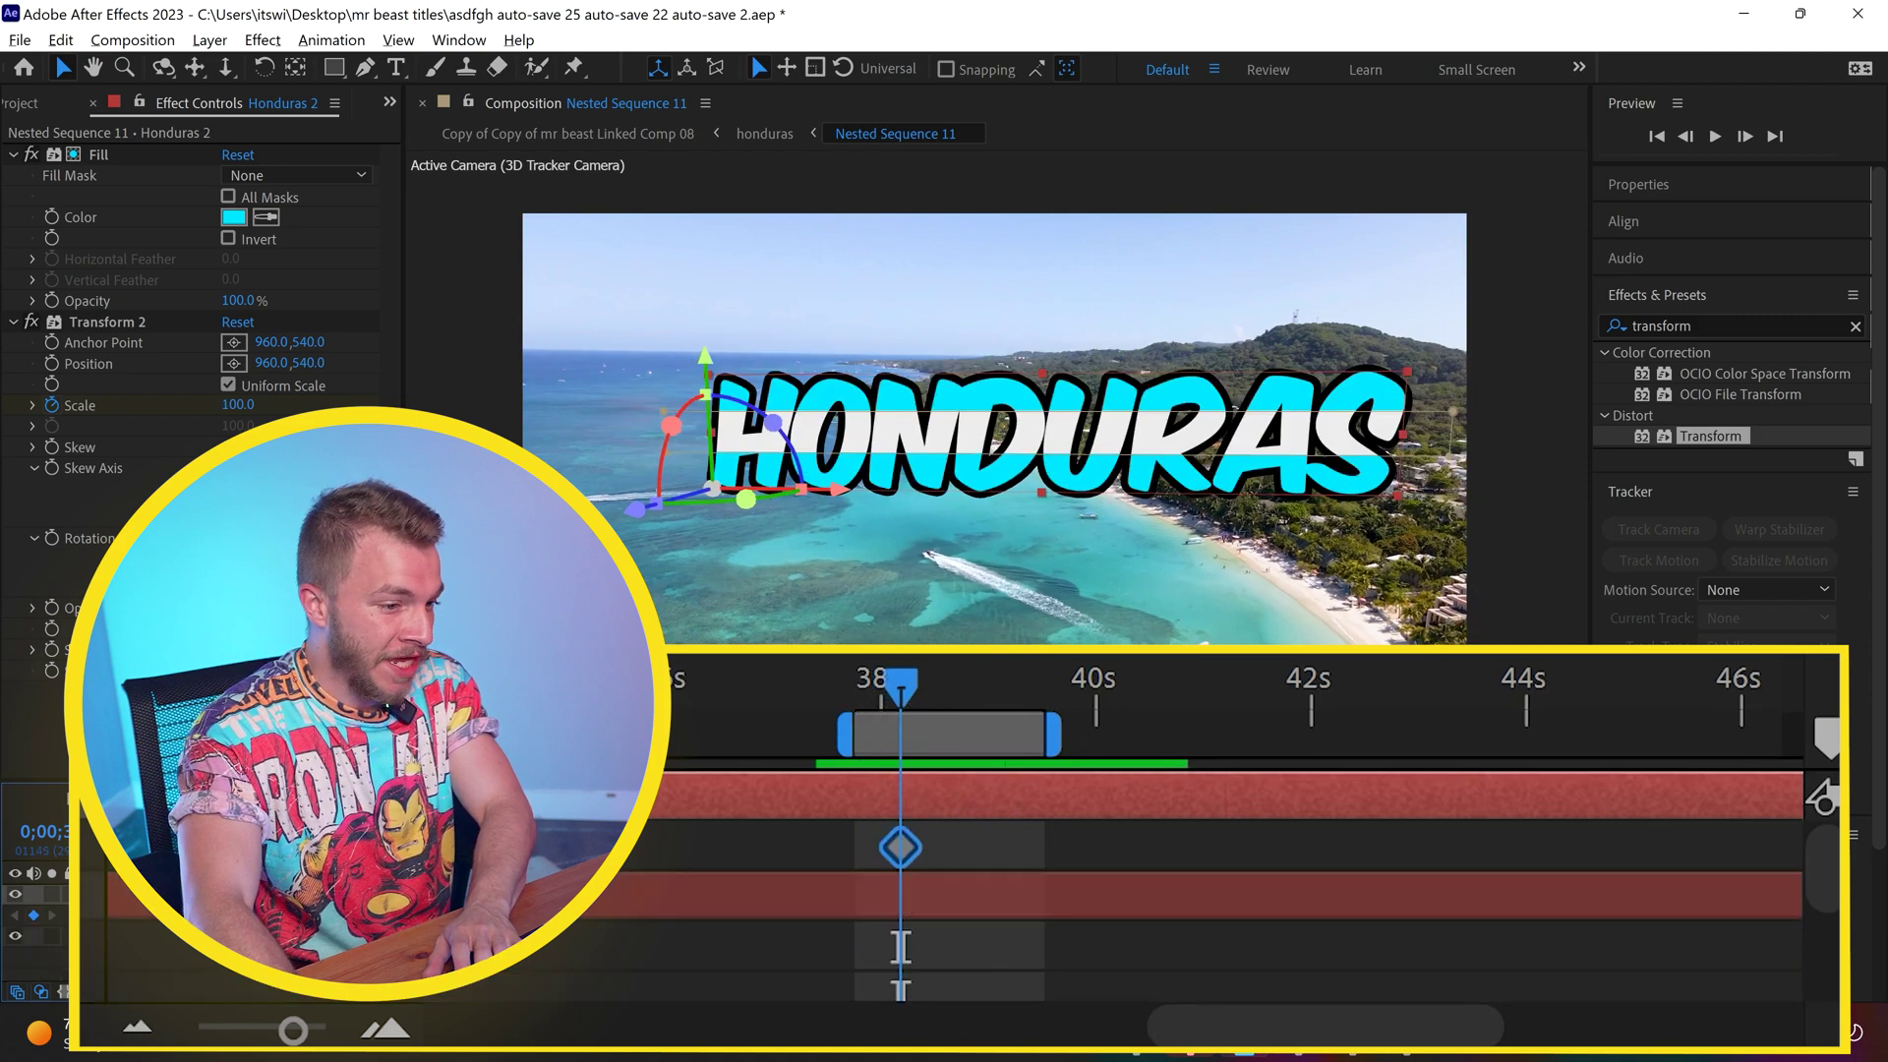
{"action": "left_click_drag", "start_coordinate": [922, 701], "coordinate": [952, 700]}
{"action": "left_click_drag", "start_coordinate": [900, 946], "coordinate": [950, 946]}
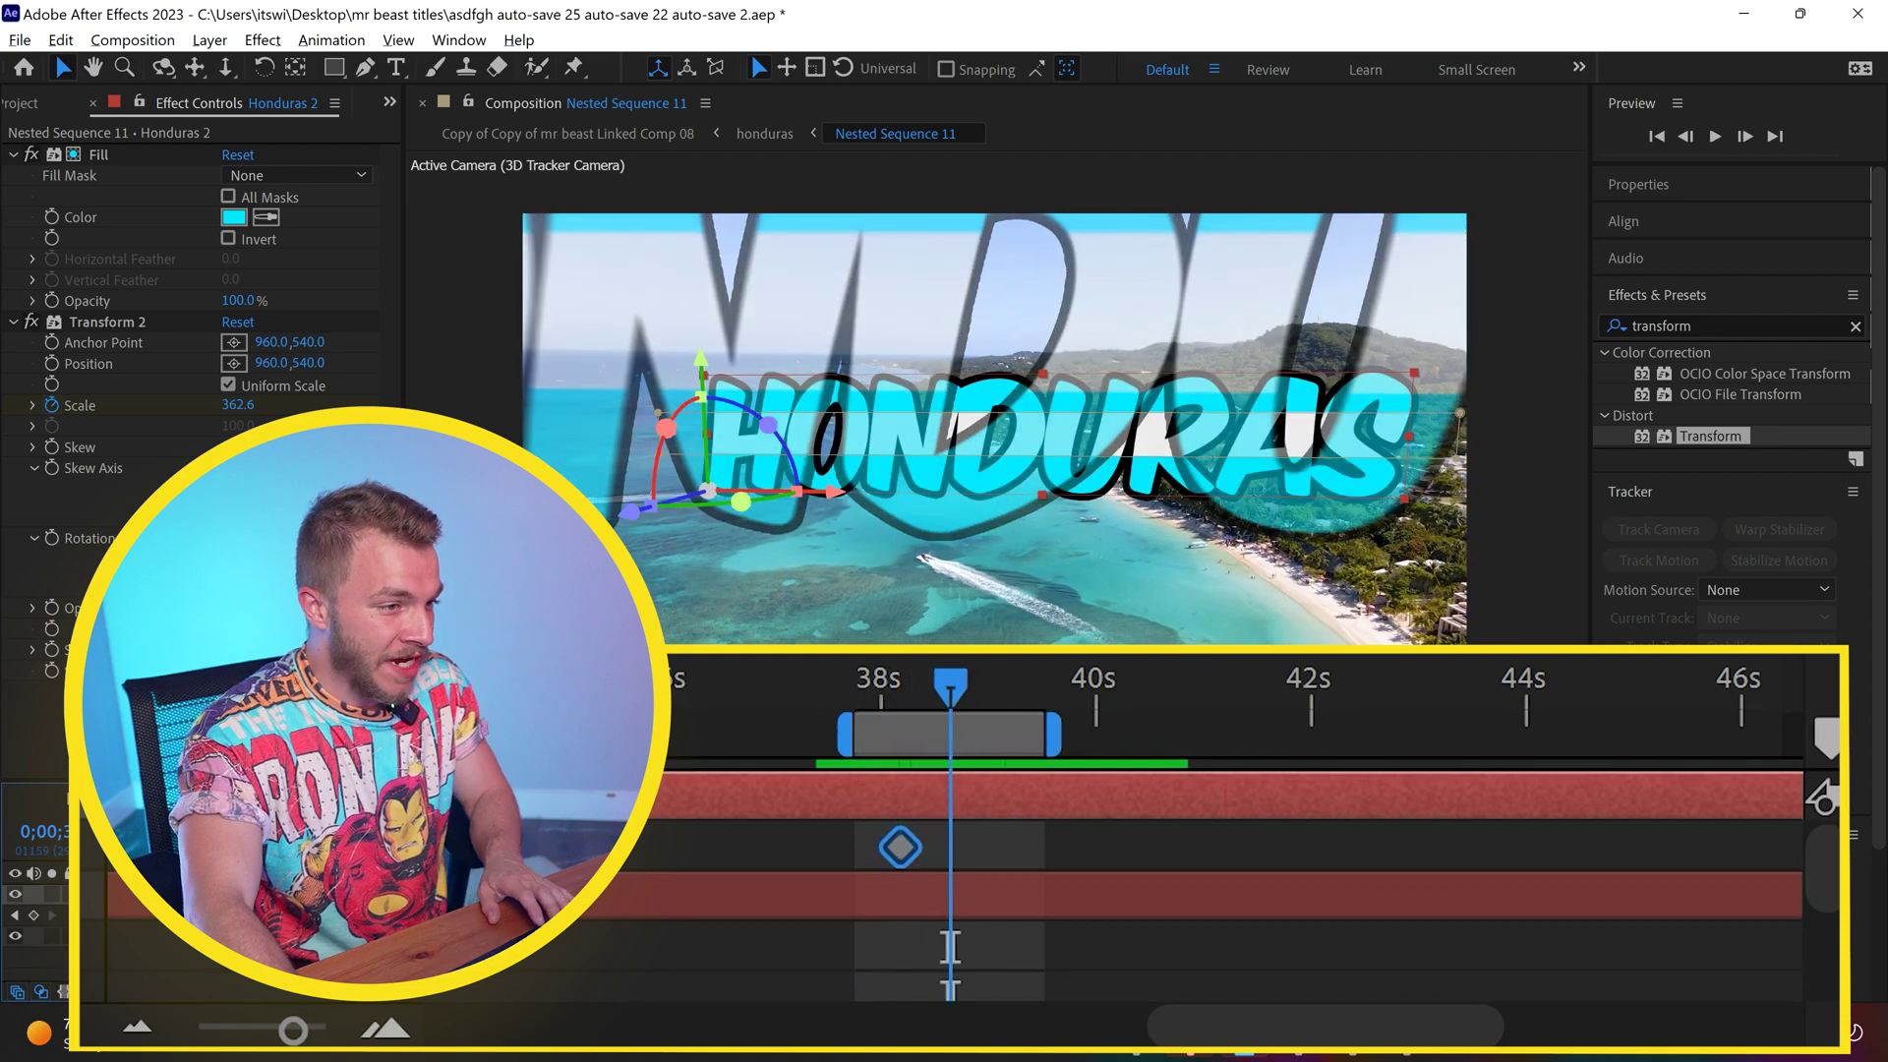
{"action": "key", "text": "ctrl+v"}
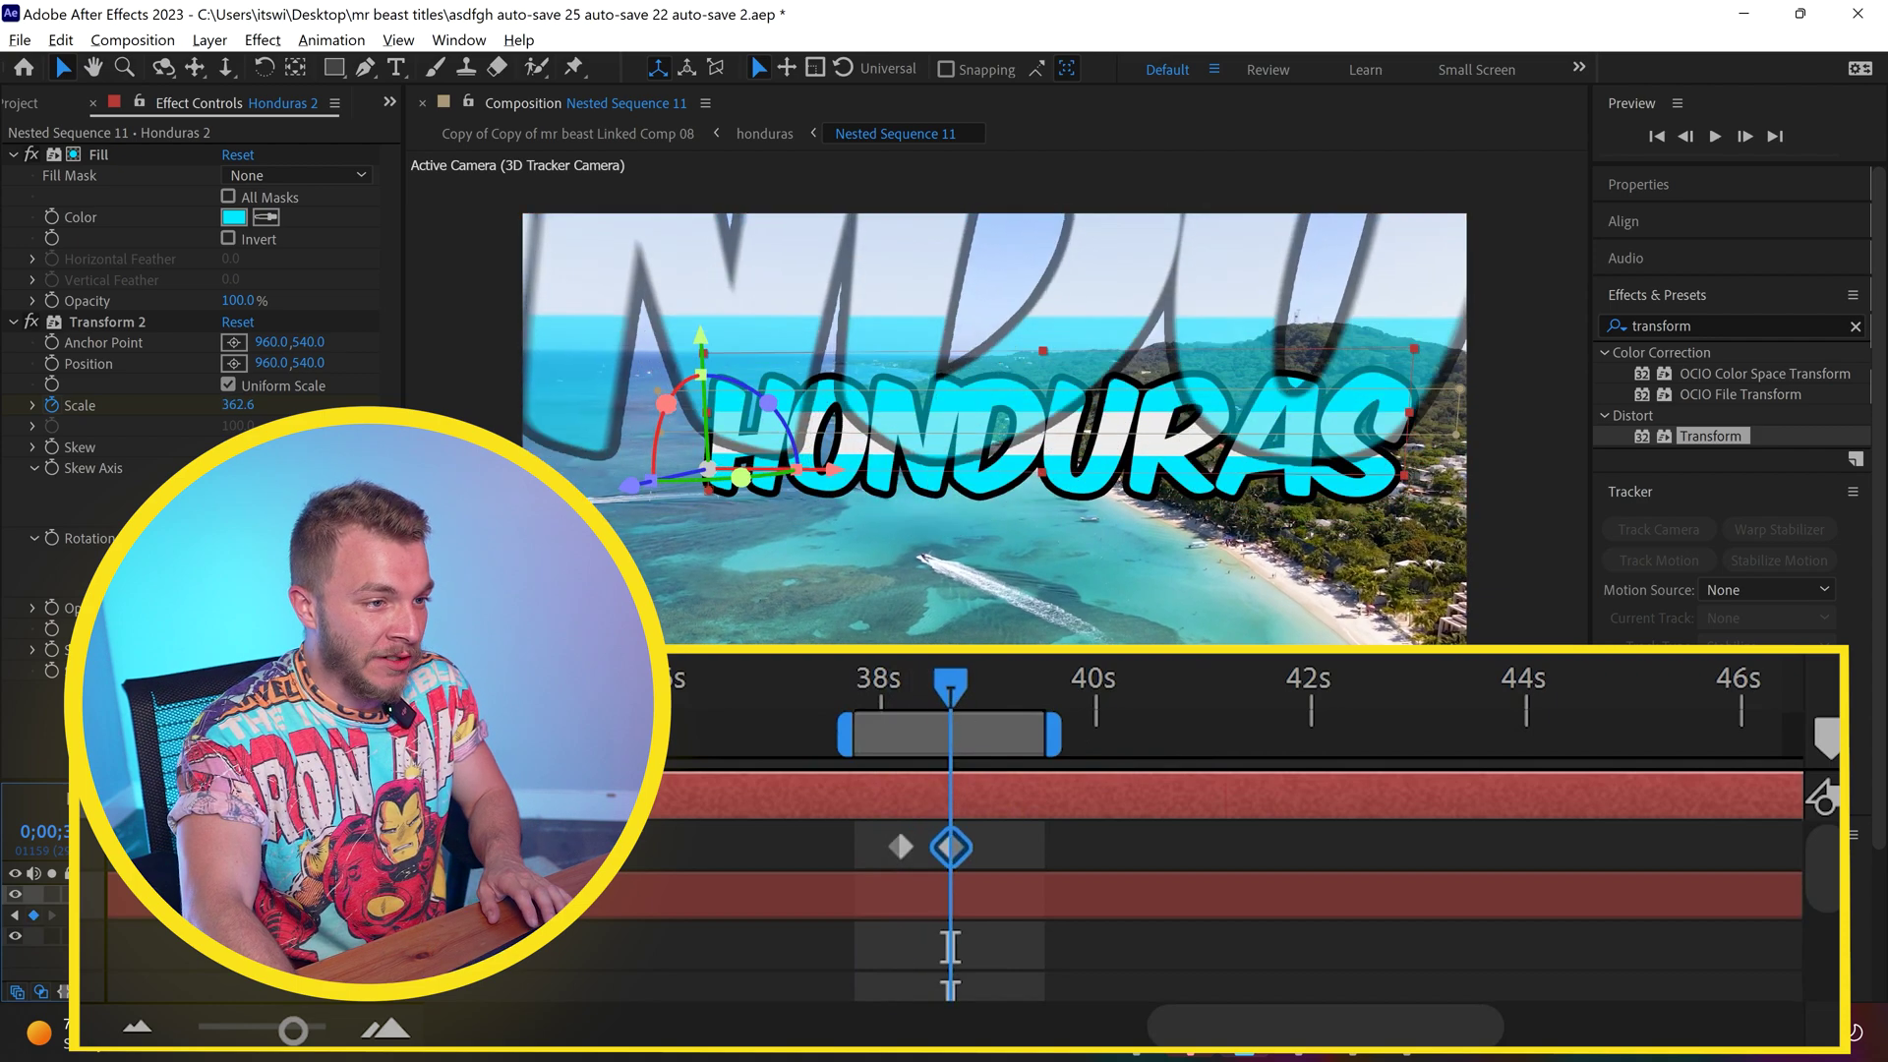
Step: Preview the animation and parent Honduras 2 to the Honduras layer
{"action": "key", "text": "space"}
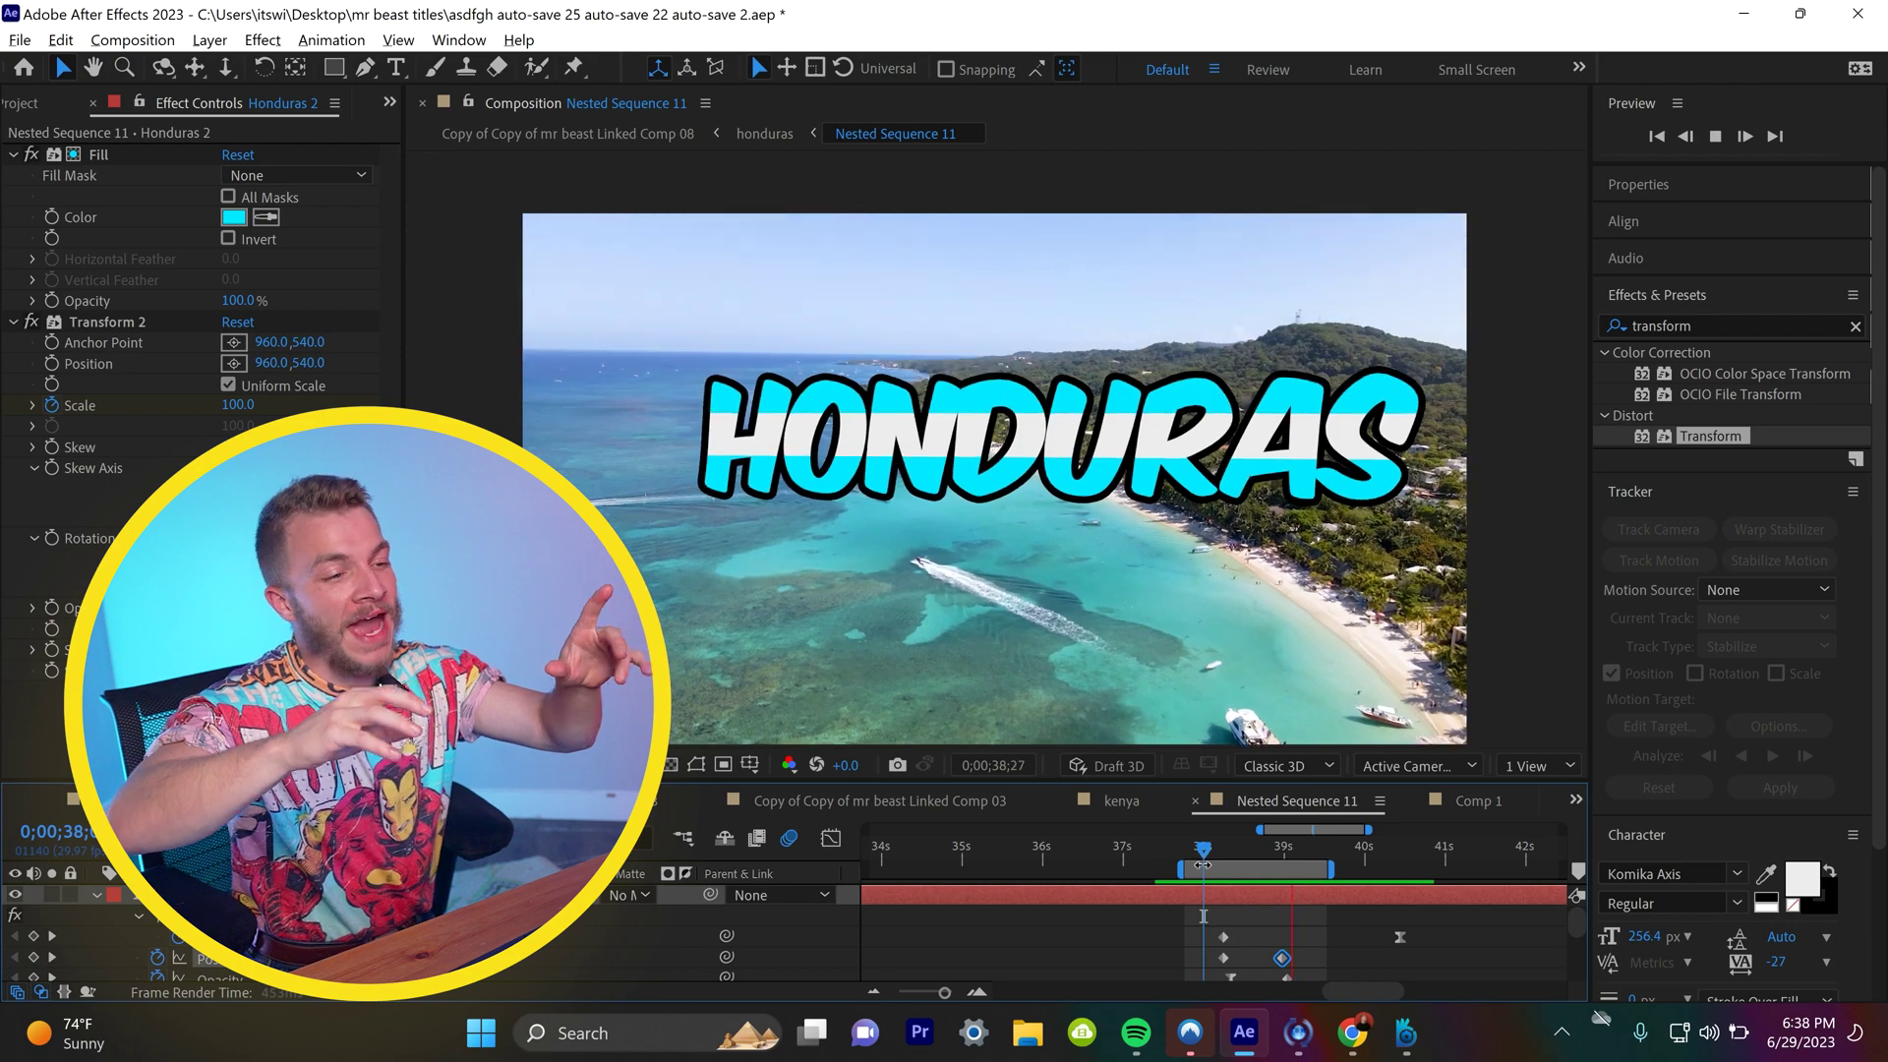
{"action": "left_click", "coordinate": [239, 896]}
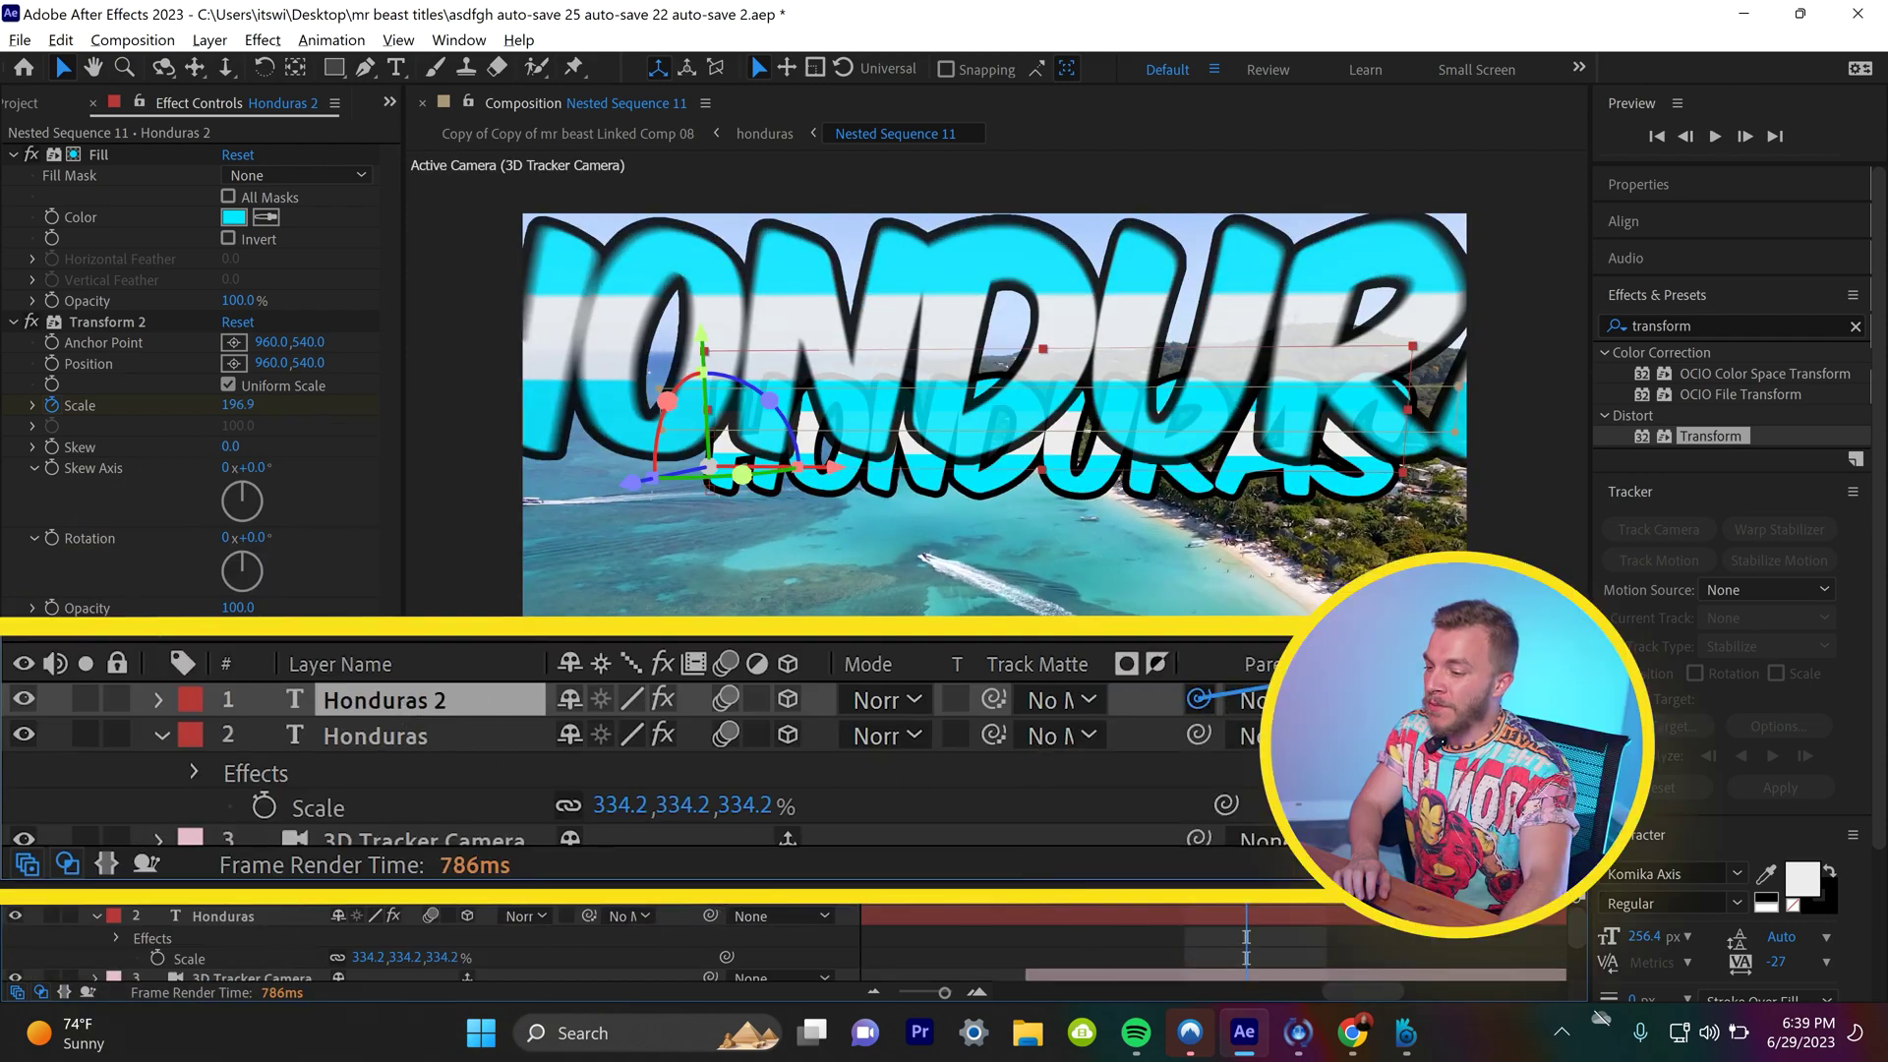
{"action": "left_click_drag", "start_coordinate": [712, 897], "coordinate": [202, 929]}
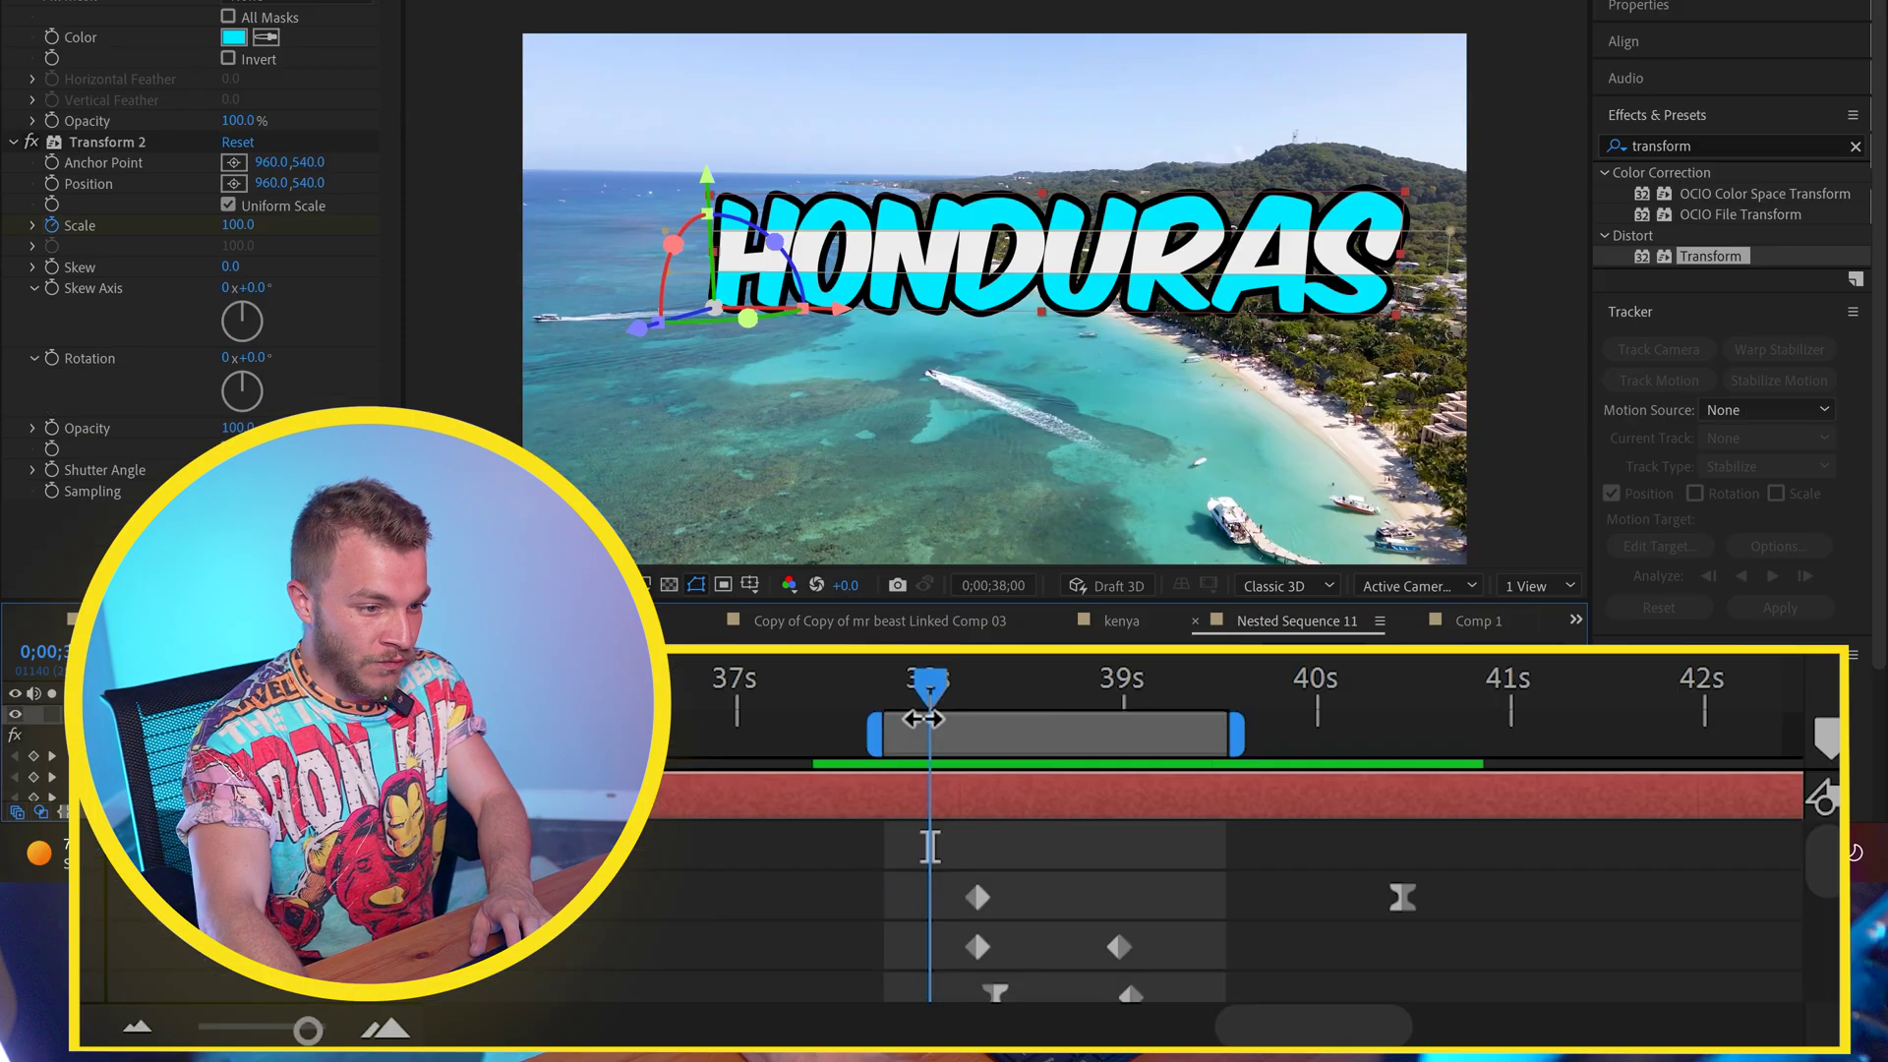
Step: Inspect the pop between 38;08 and 38;19, then start keyframing the Honduras layer's Scale effect
{"action": "left_click_drag", "start_coordinate": [1202, 863], "coordinate": [1224, 863]}
{"action": "left_click_drag", "start_coordinate": [981, 713], "coordinate": [1069, 809]}
{"action": "scroll", "coordinate": [1069, 809], "scroll_direction": "up", "scroll_amount": 2}
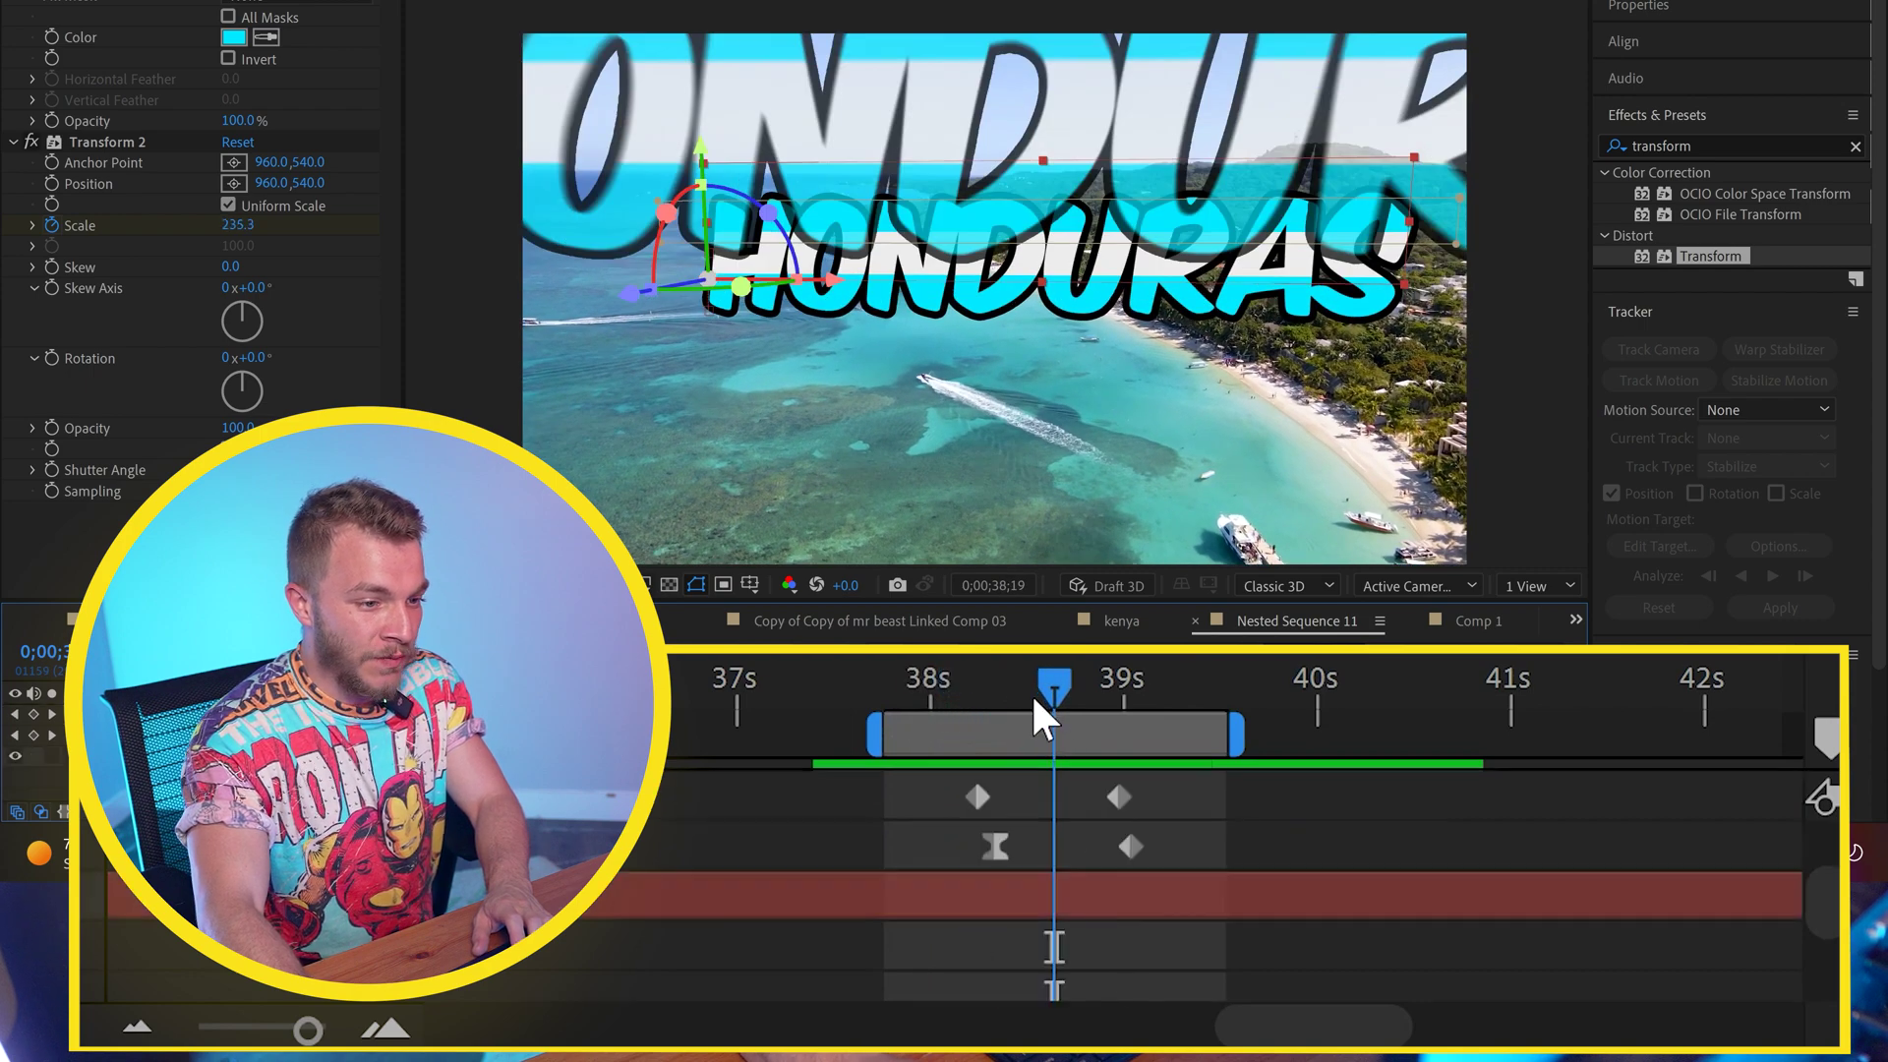
{"action": "left_click_drag", "start_coordinate": [1054, 688], "coordinate": [971, 693]}
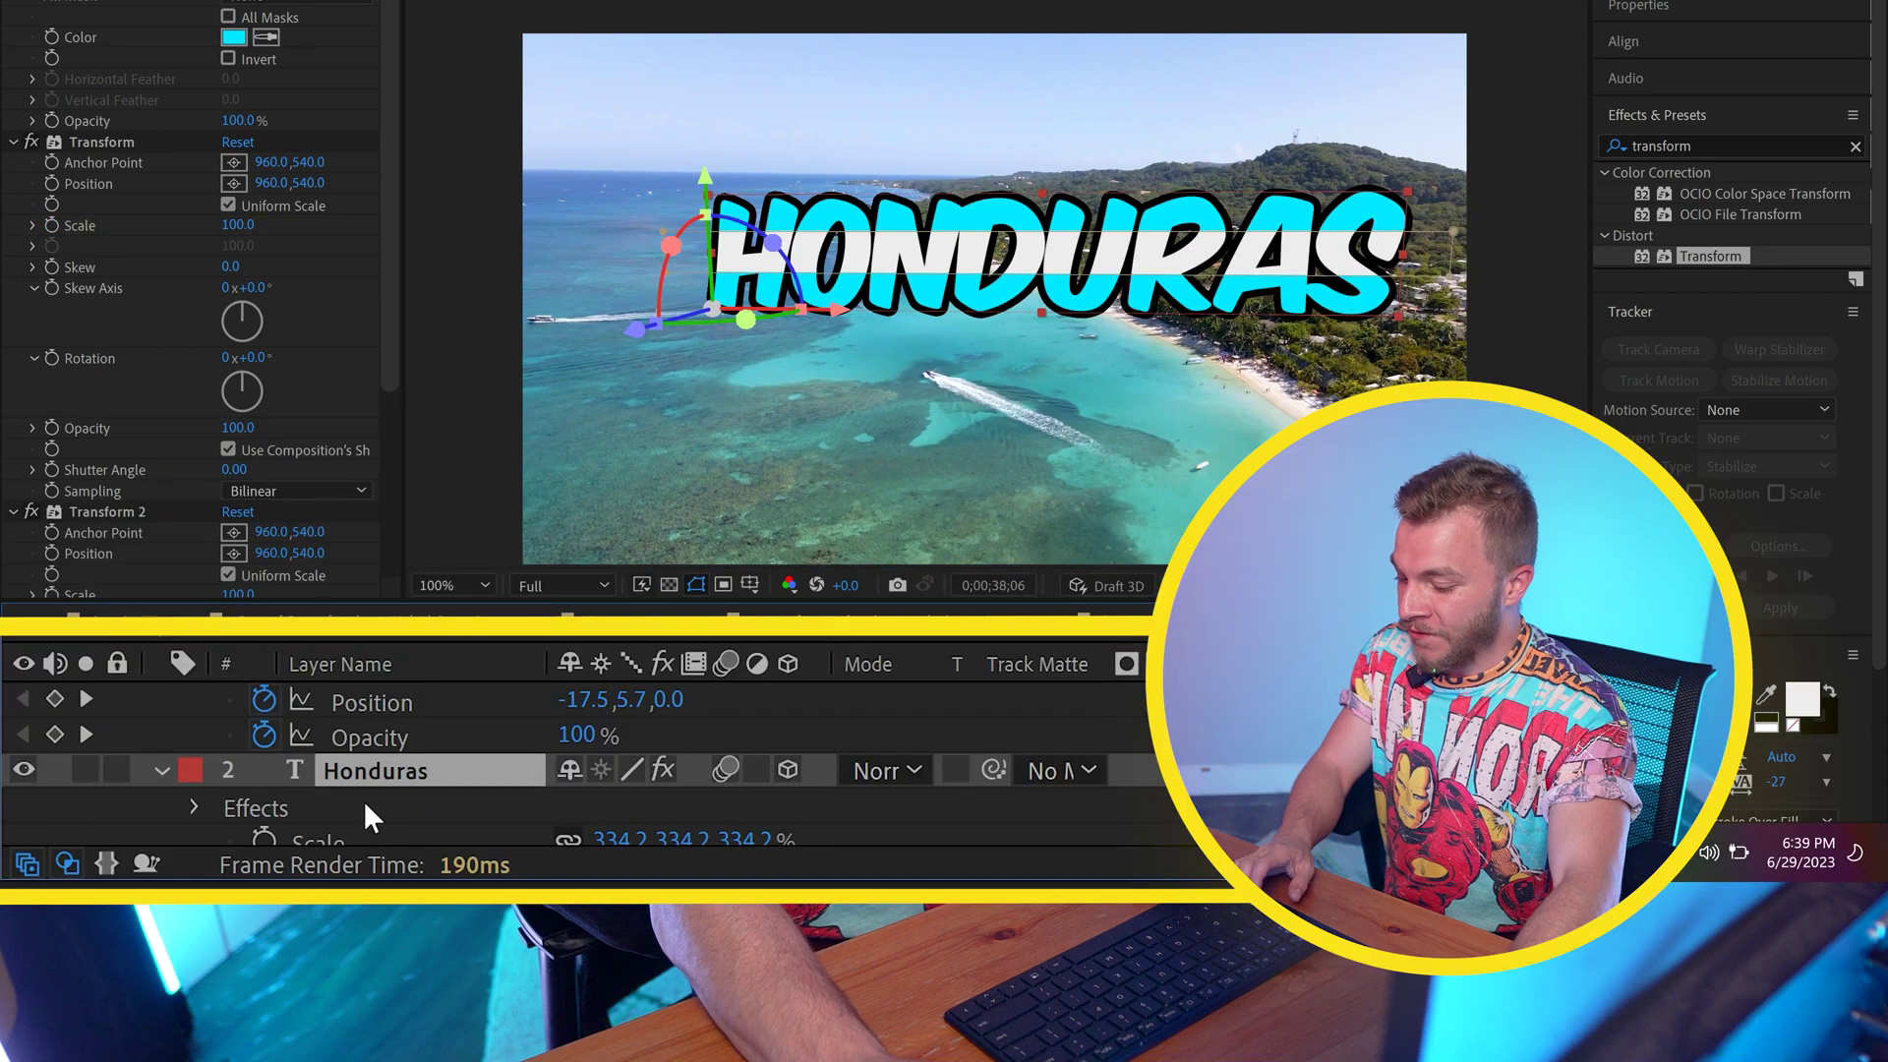
{"action": "scroll", "coordinate": [363, 800], "scroll_direction": "down", "scroll_amount": 2}
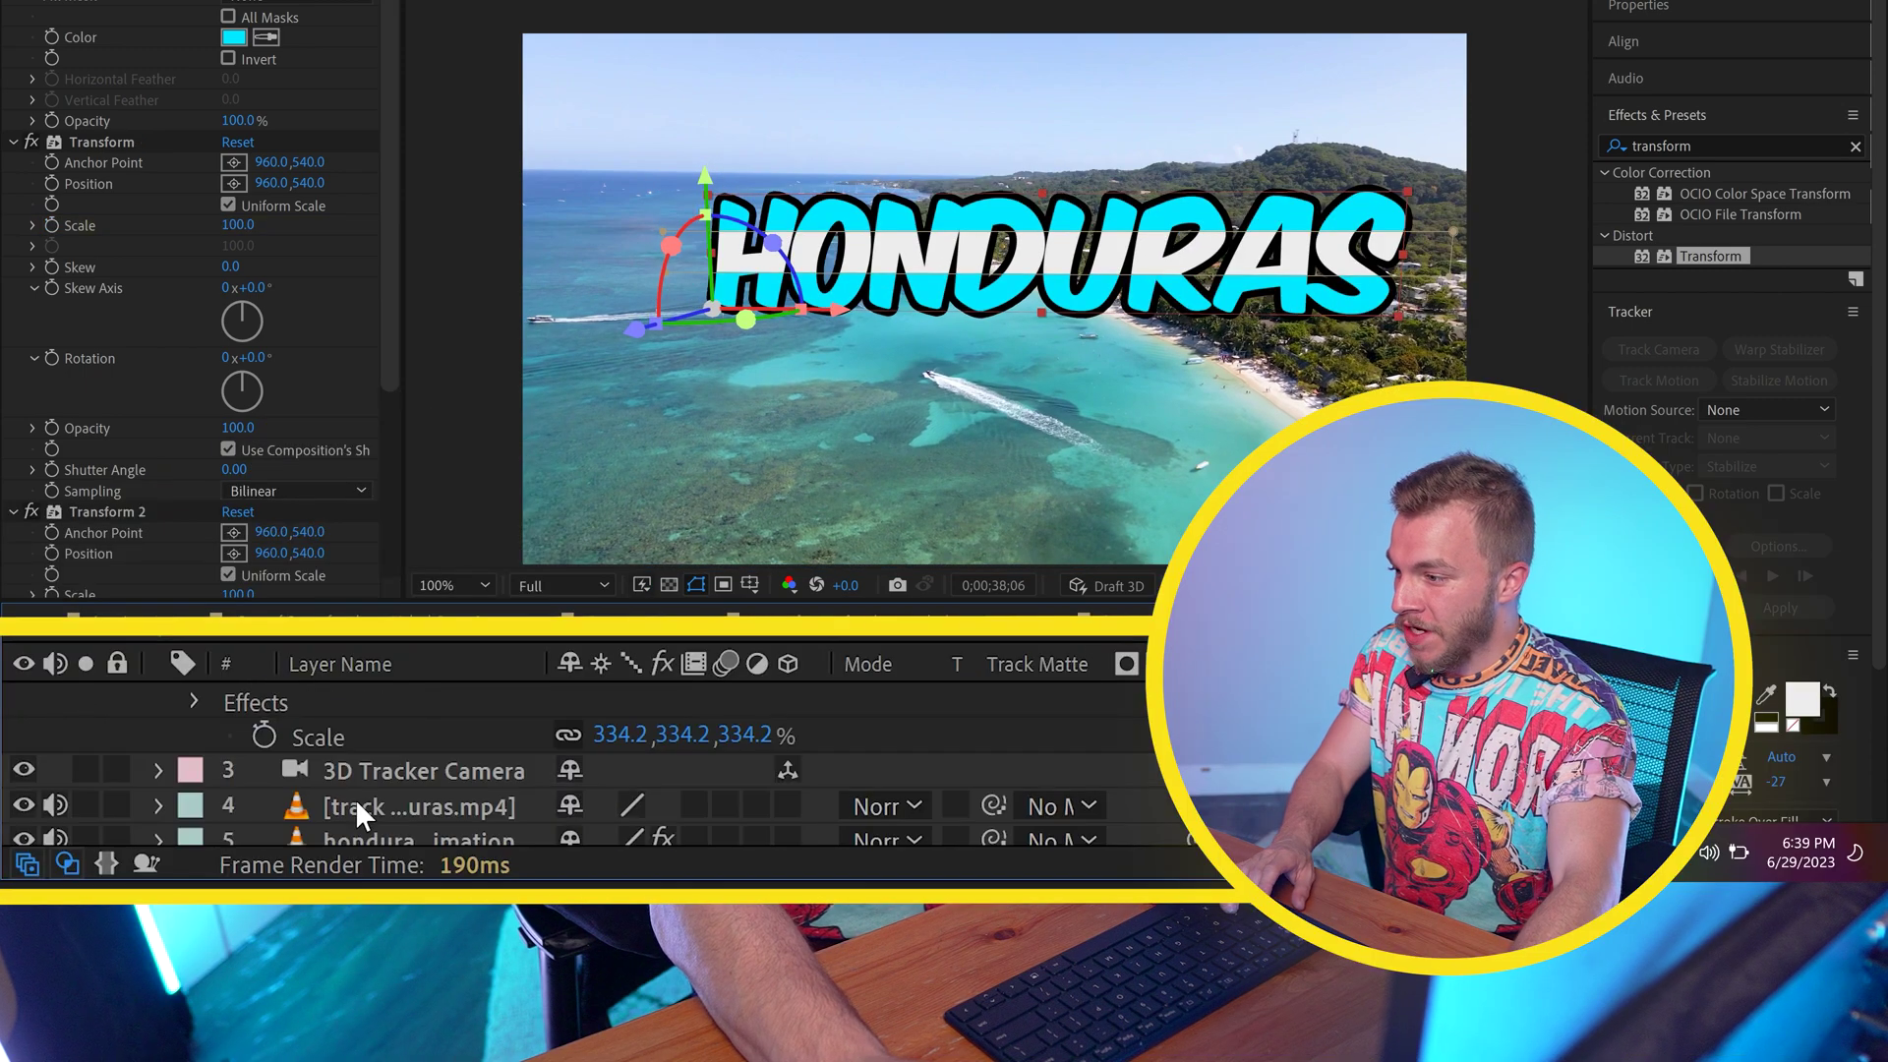
{"action": "left_click", "coordinate": [261, 737]}
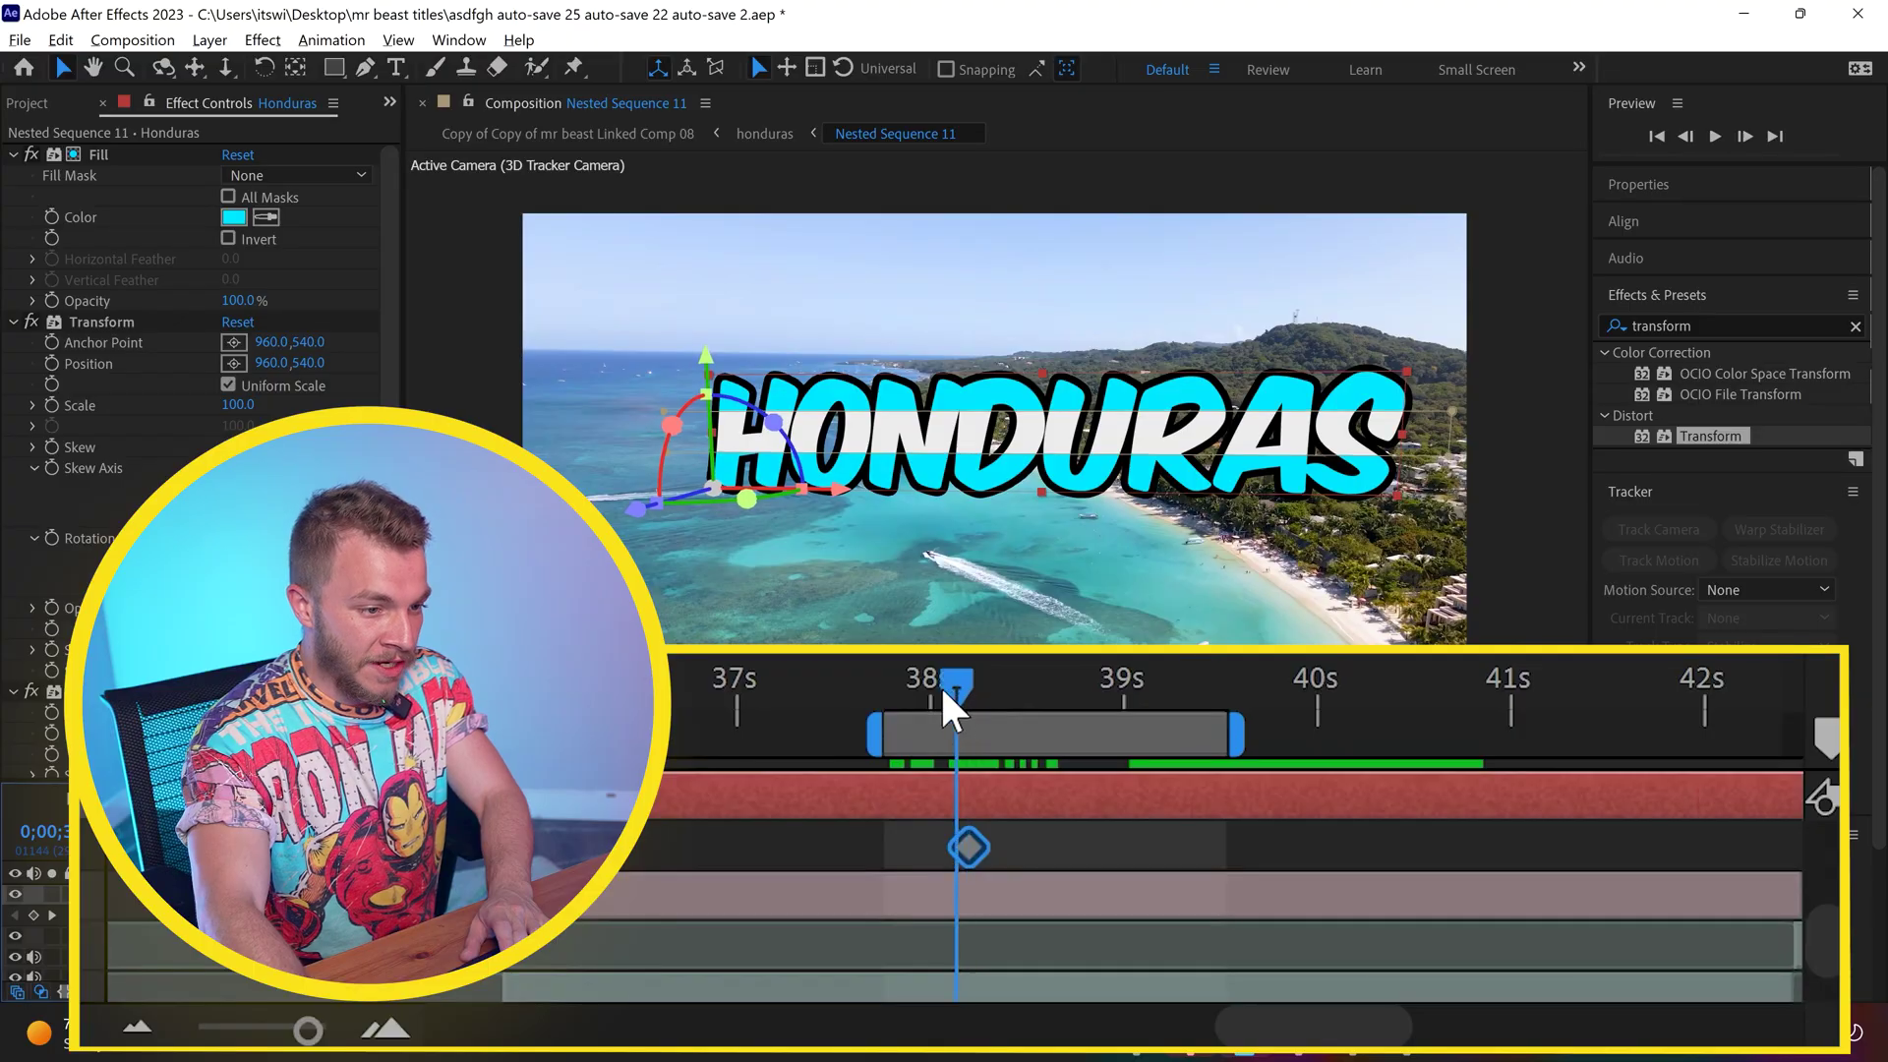
Step: Select both keyframes near 38s and preview the animation from 37;29
{"action": "left_click_drag", "start_coordinate": [948, 700], "coordinate": [884, 700]}
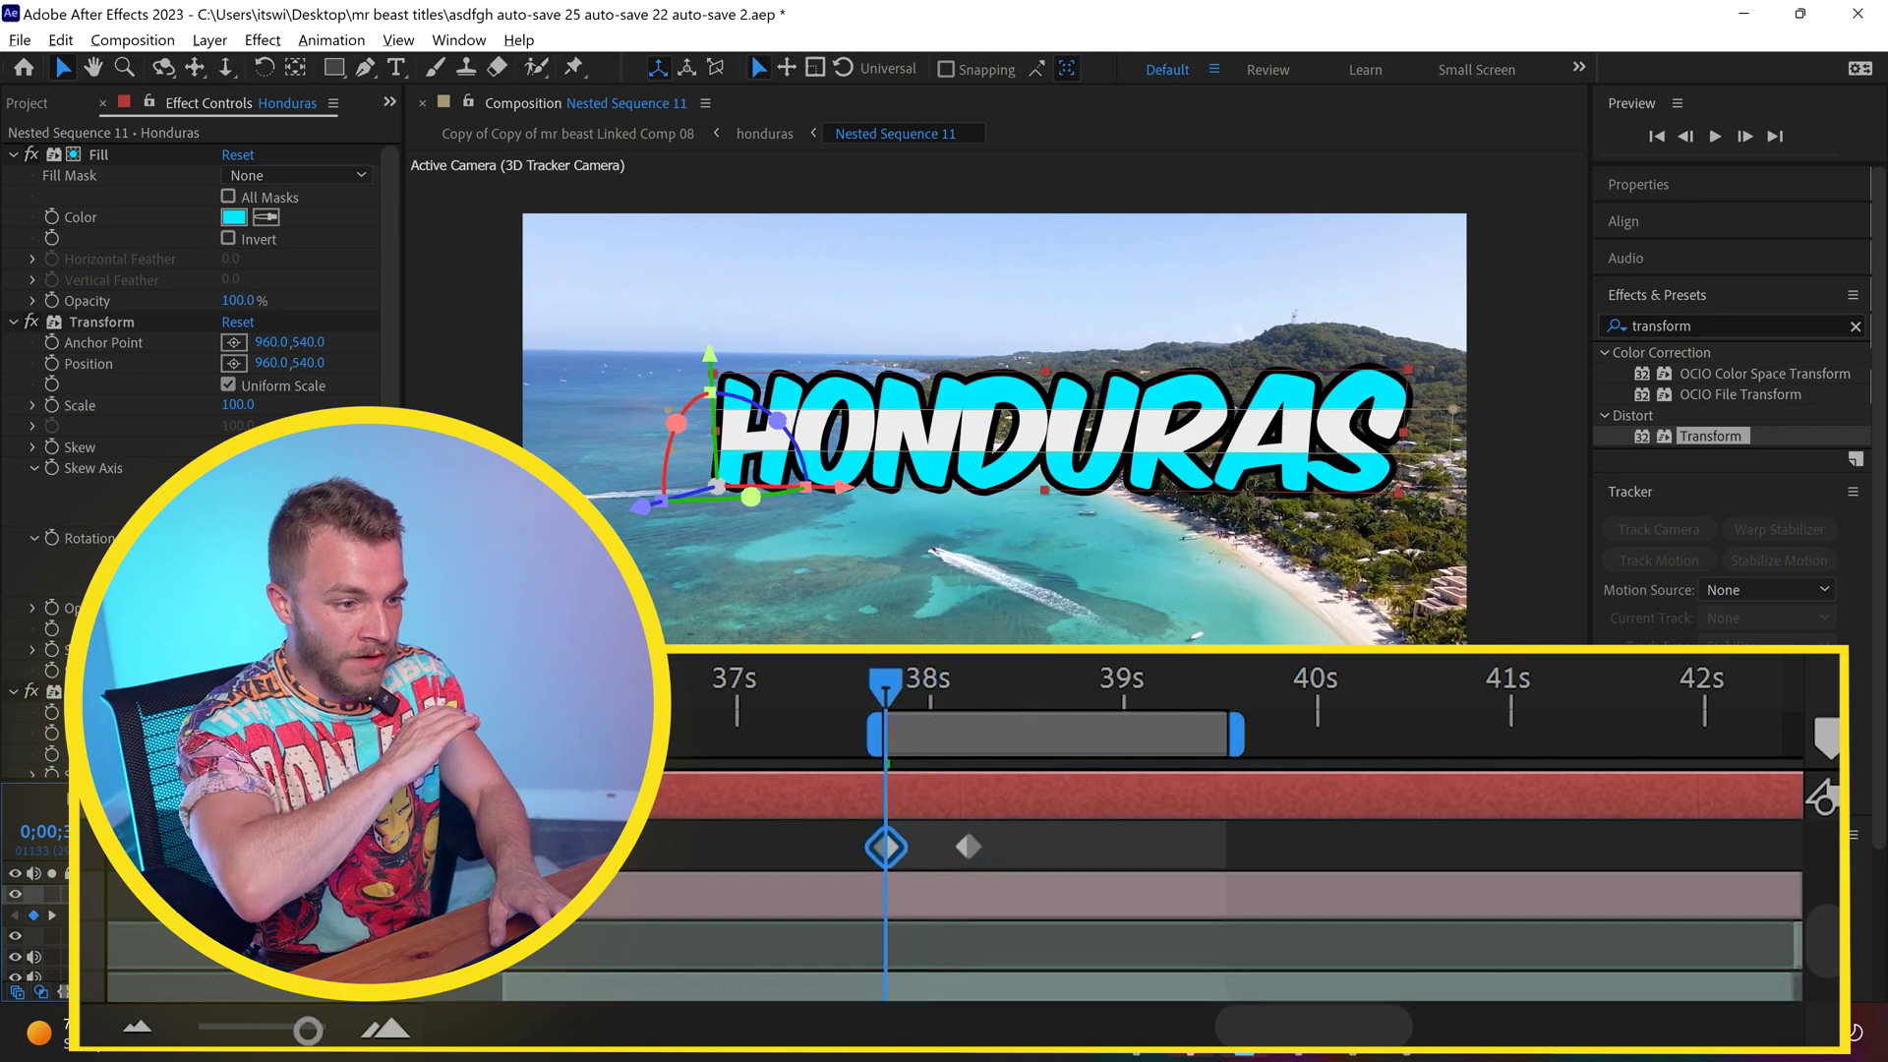
{"action": "key", "text": "space"}
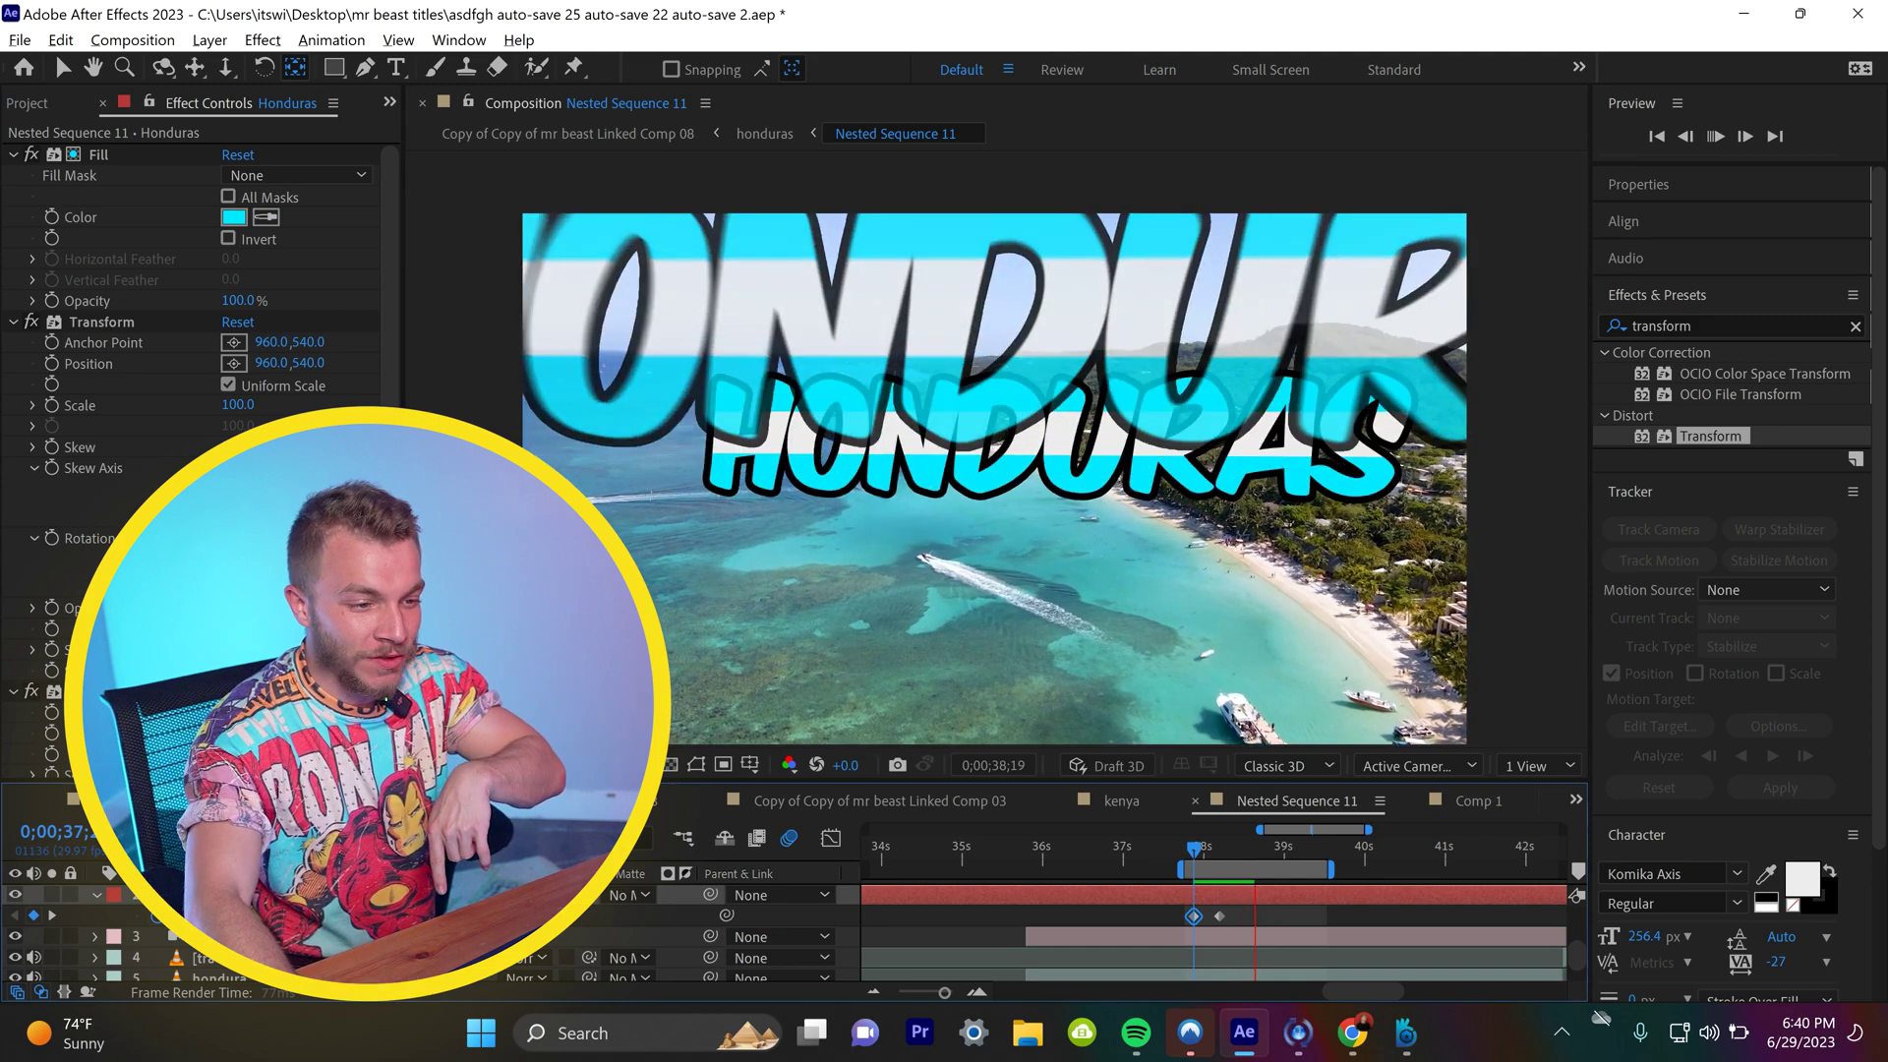
{"action": "left_click", "coordinate": [1217, 915]}
{"action": "left_click", "coordinate": [1194, 916], "text": "shift"}
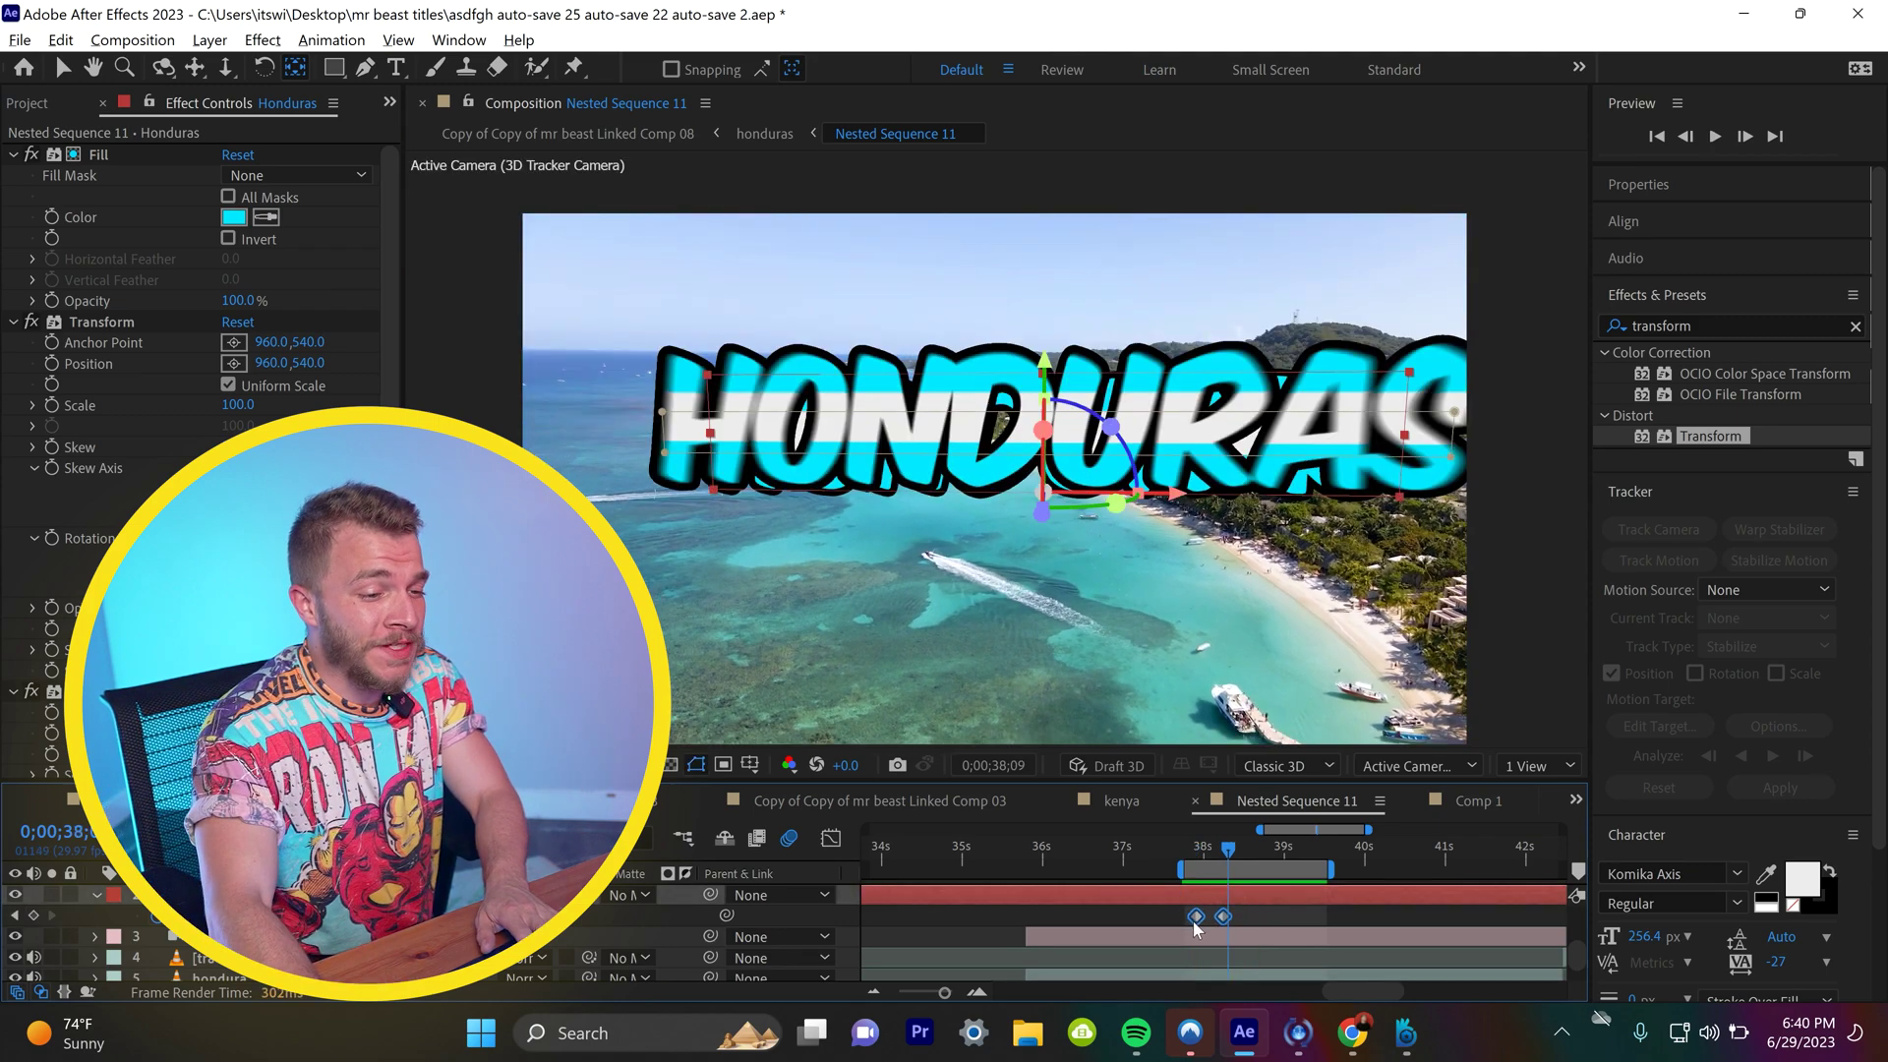
{"action": "left_click", "coordinate": [1193, 859]}
{"action": "key", "text": "space"}
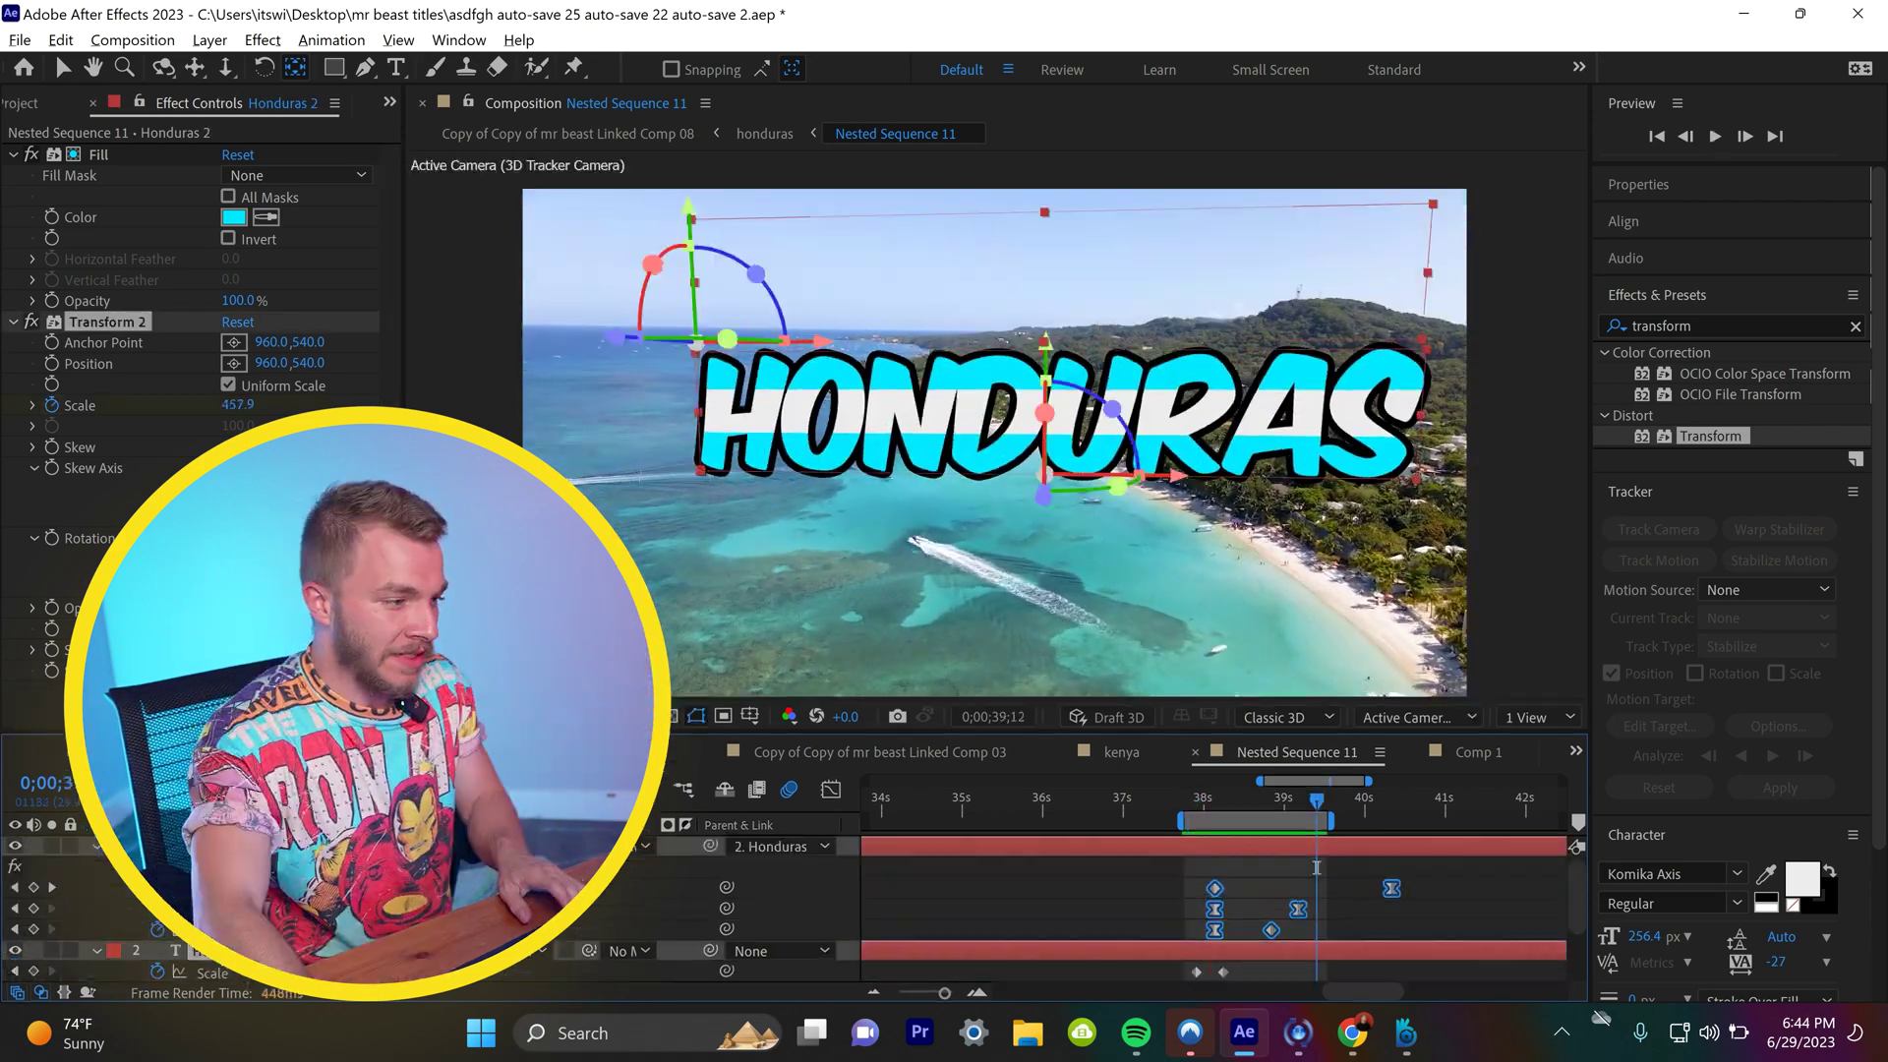
Step: Pre-compose the title as 'impact text', then turn on Collapse Transformations and 3D
{"action": "right_click", "coordinate": [222, 203]}
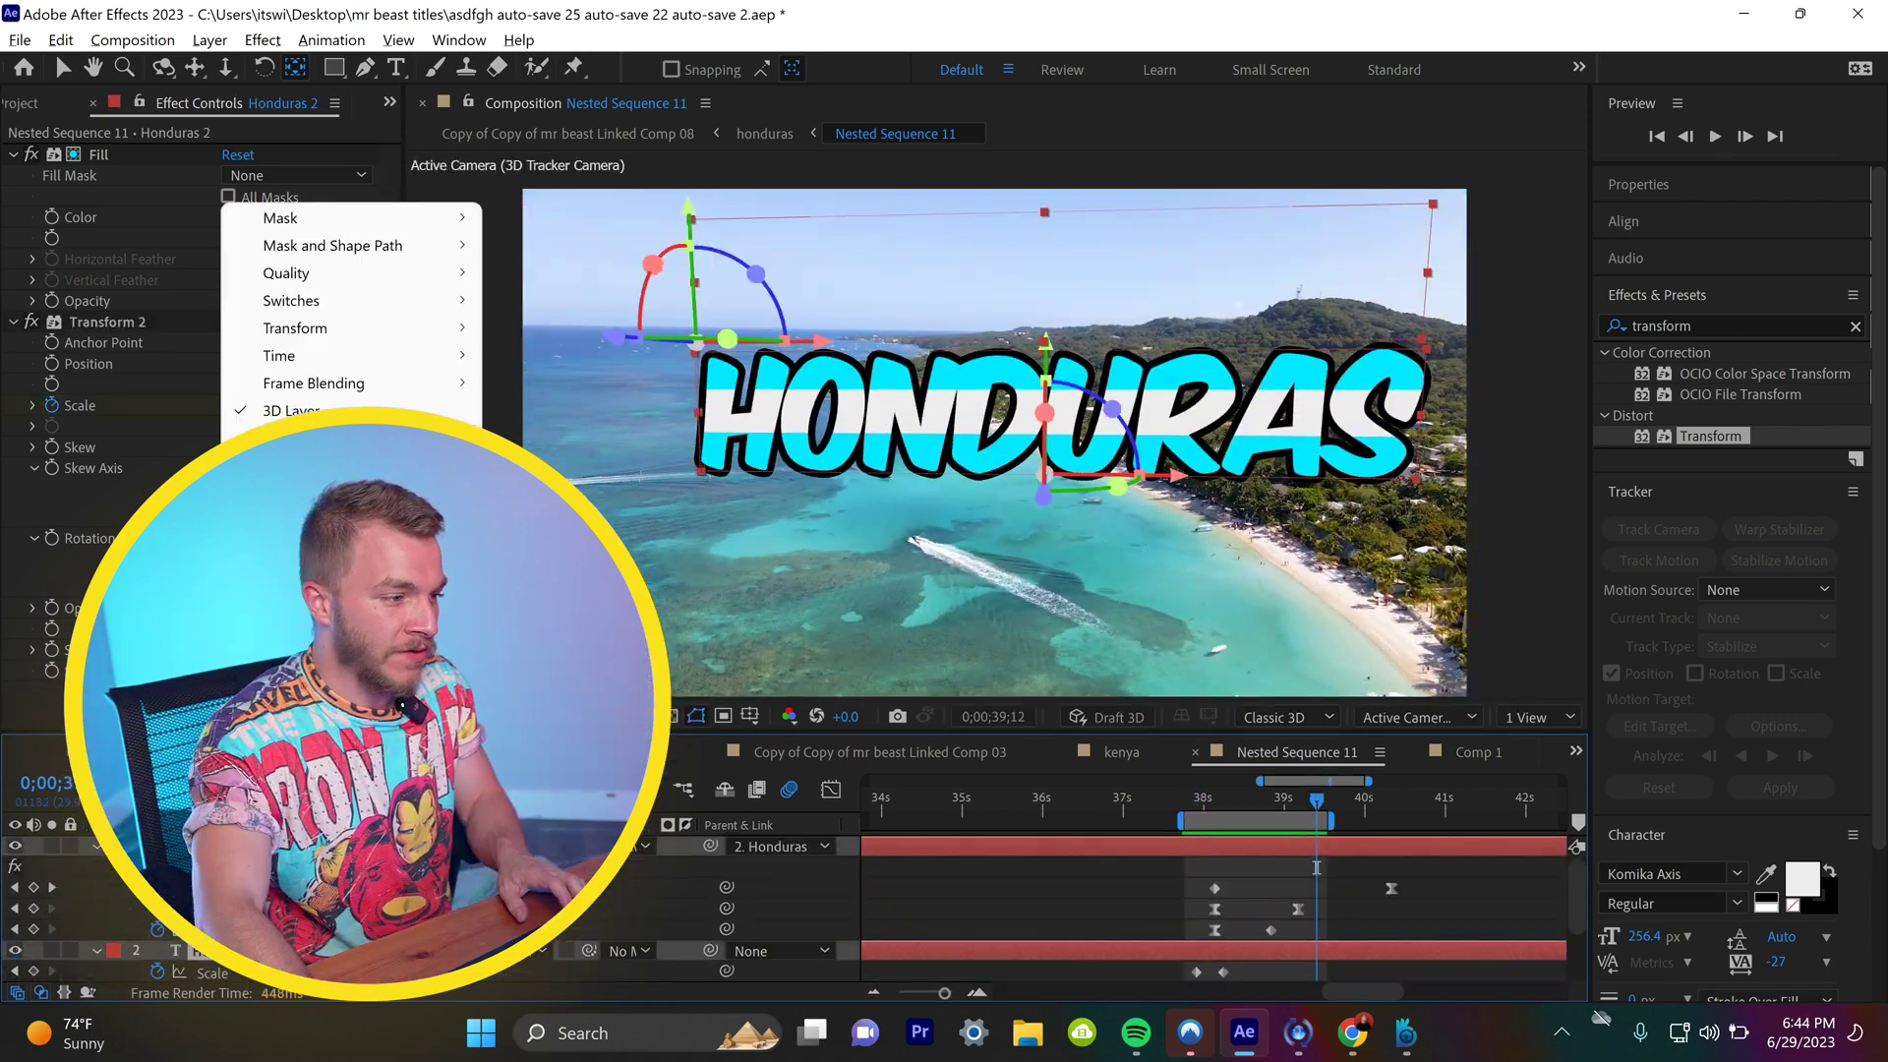
{"action": "left_click", "coordinate": [325, 915]}
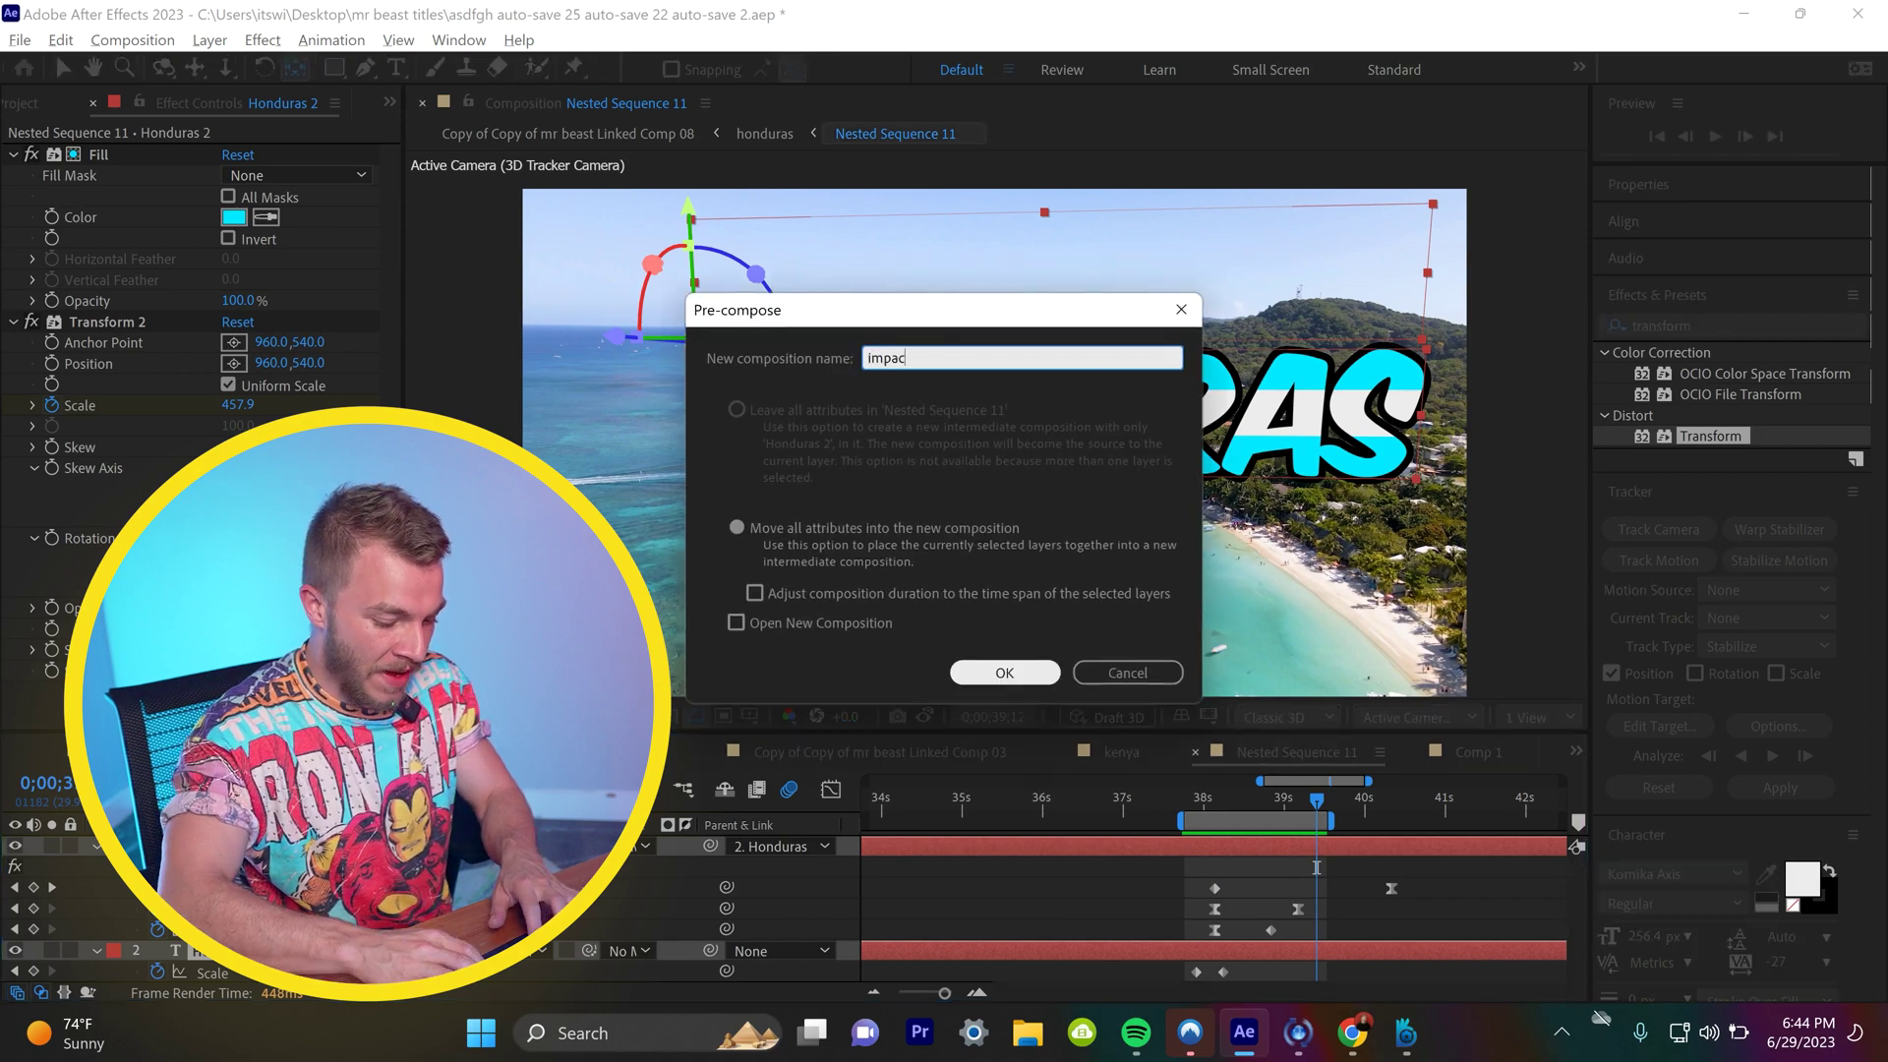
{"action": "type", "text": "impact text"}
{"action": "key", "text": "Return"}
{"action": "left_click", "coordinate": [347, 844]}
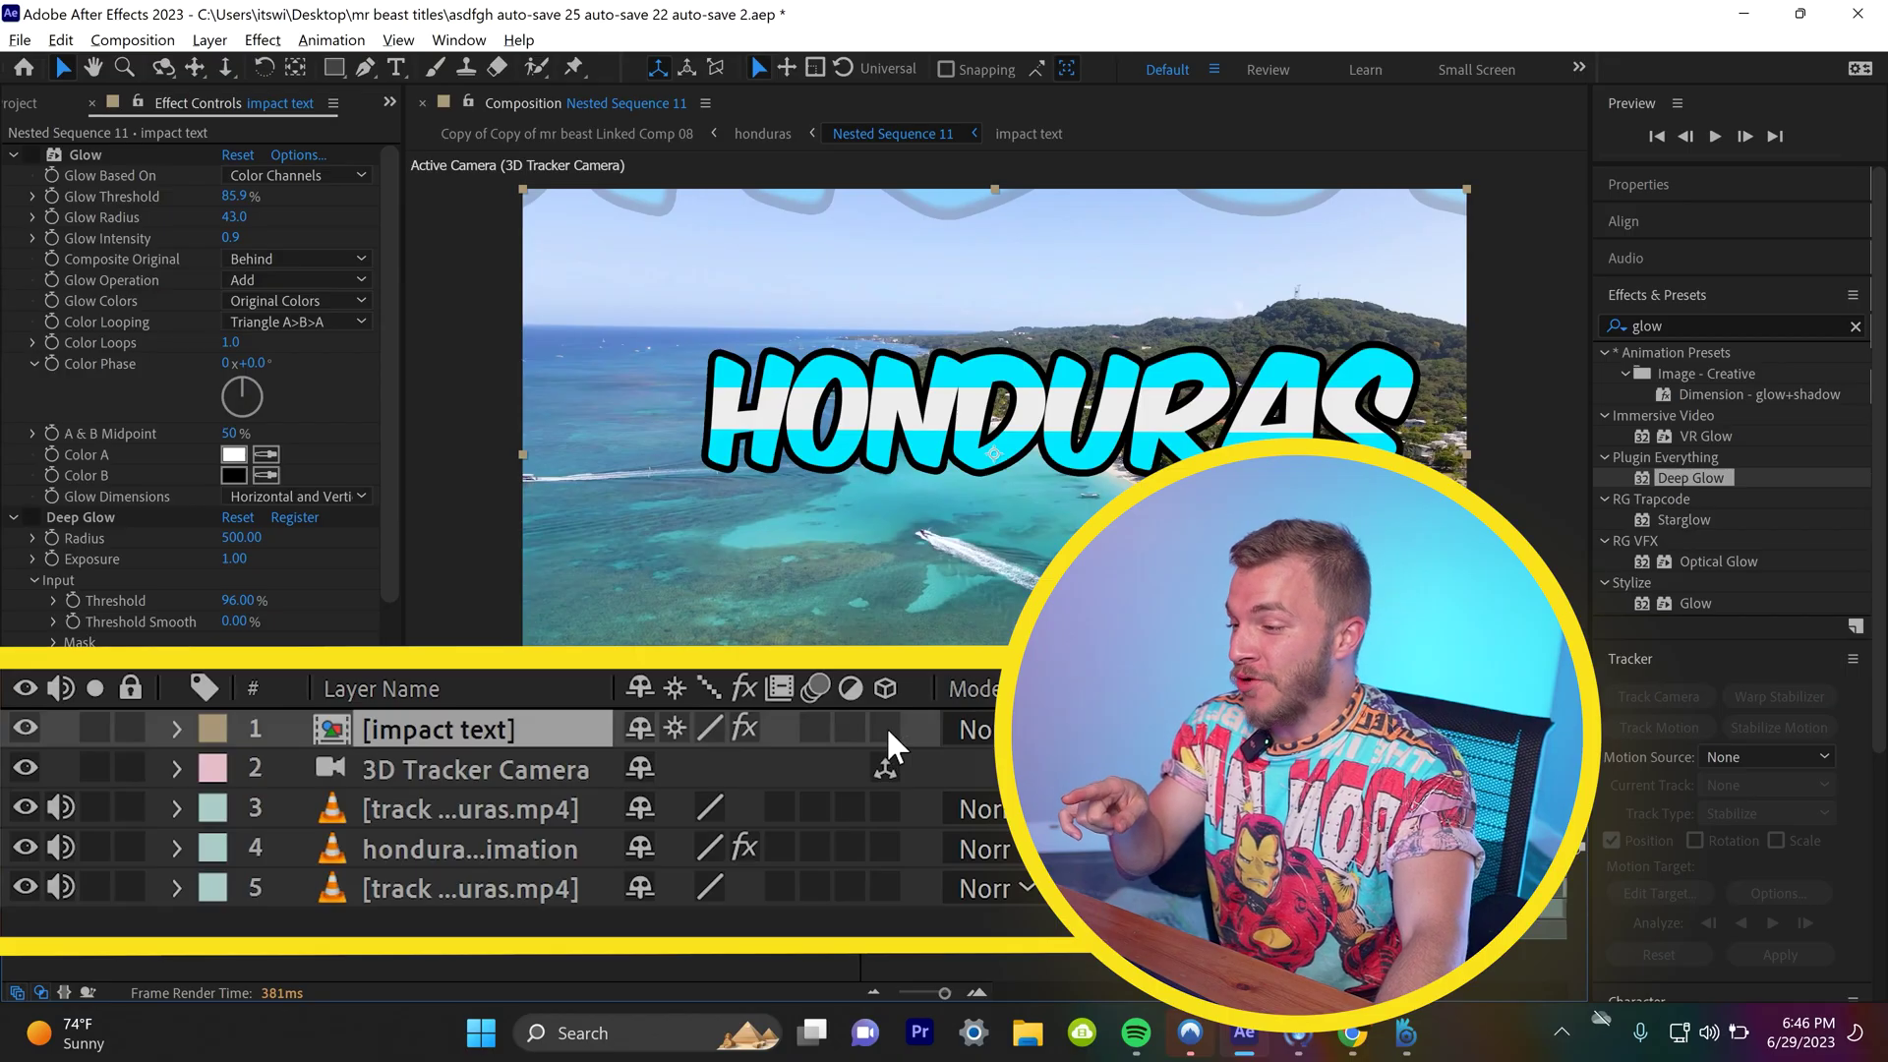
{"action": "left_click", "coordinate": [888, 739]}
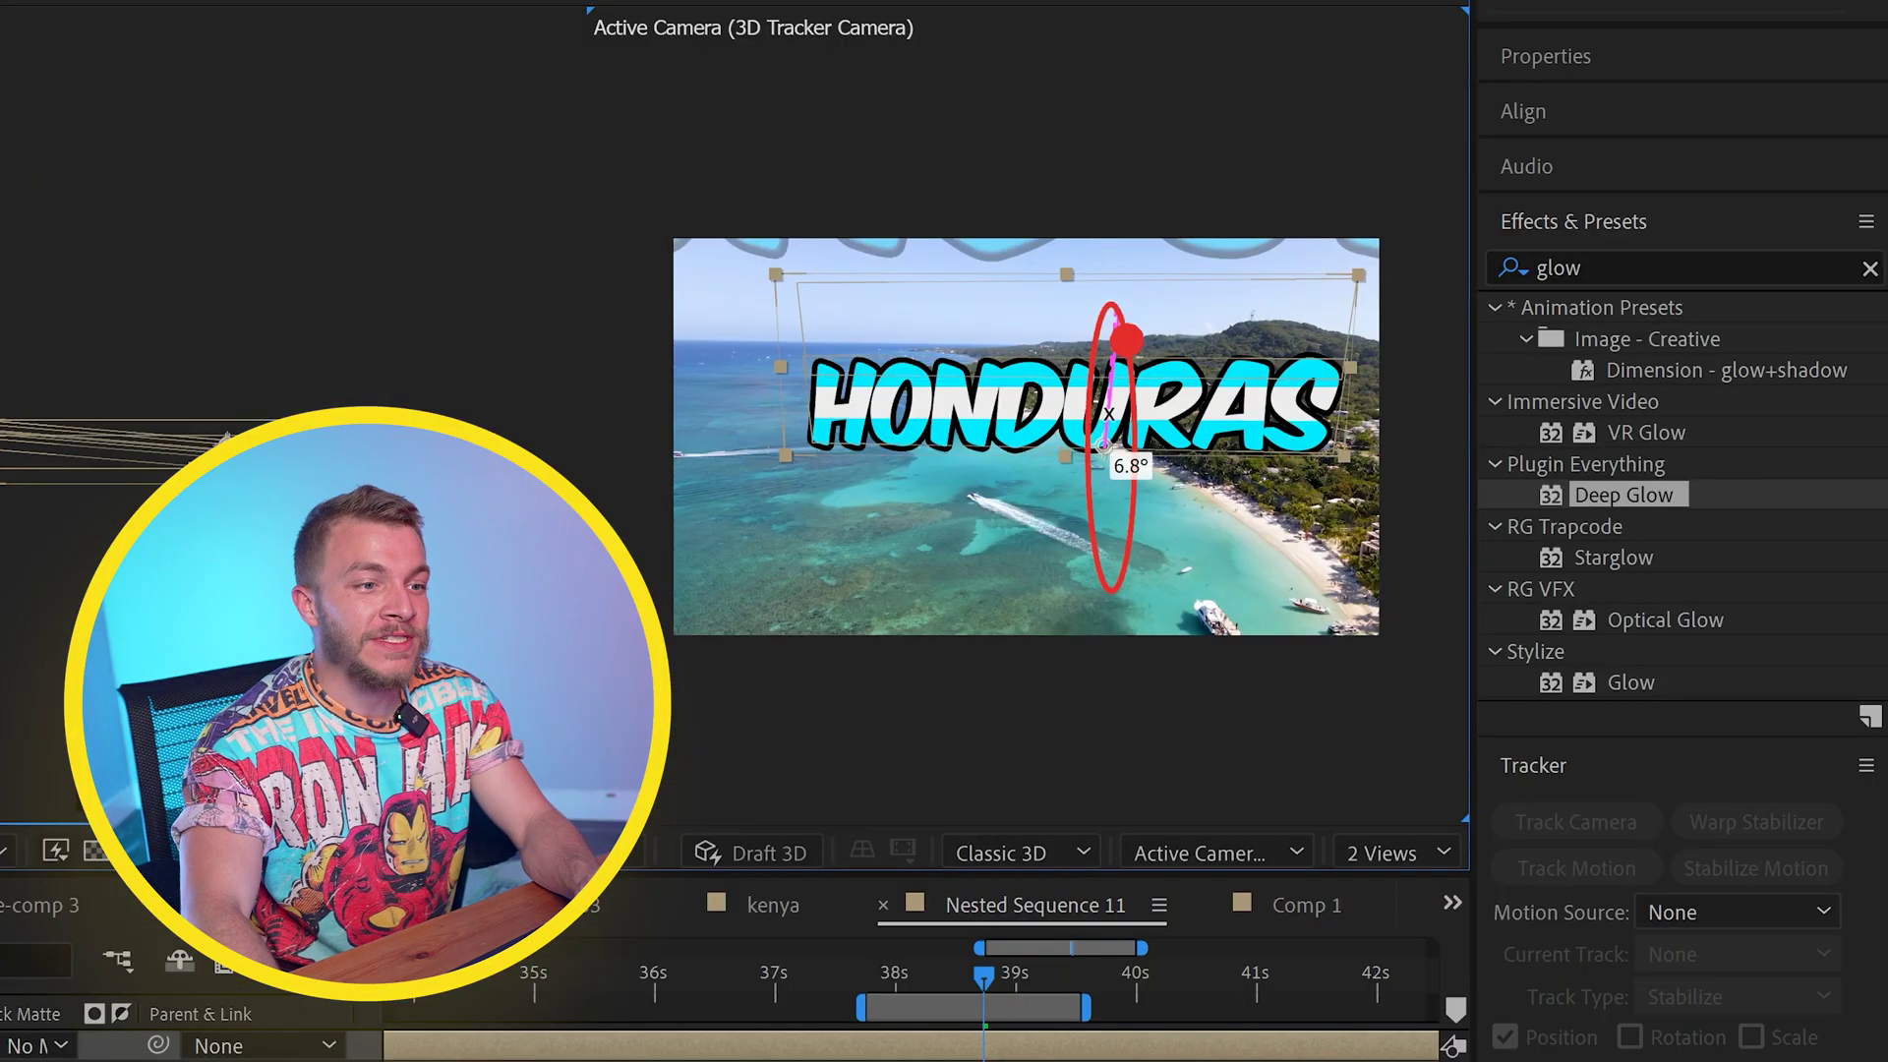
Step: Rotate the text copy flat and push it down onto the water
{"action": "left_click_drag", "start_coordinate": [1120, 422], "coordinate": [1124, 634]}
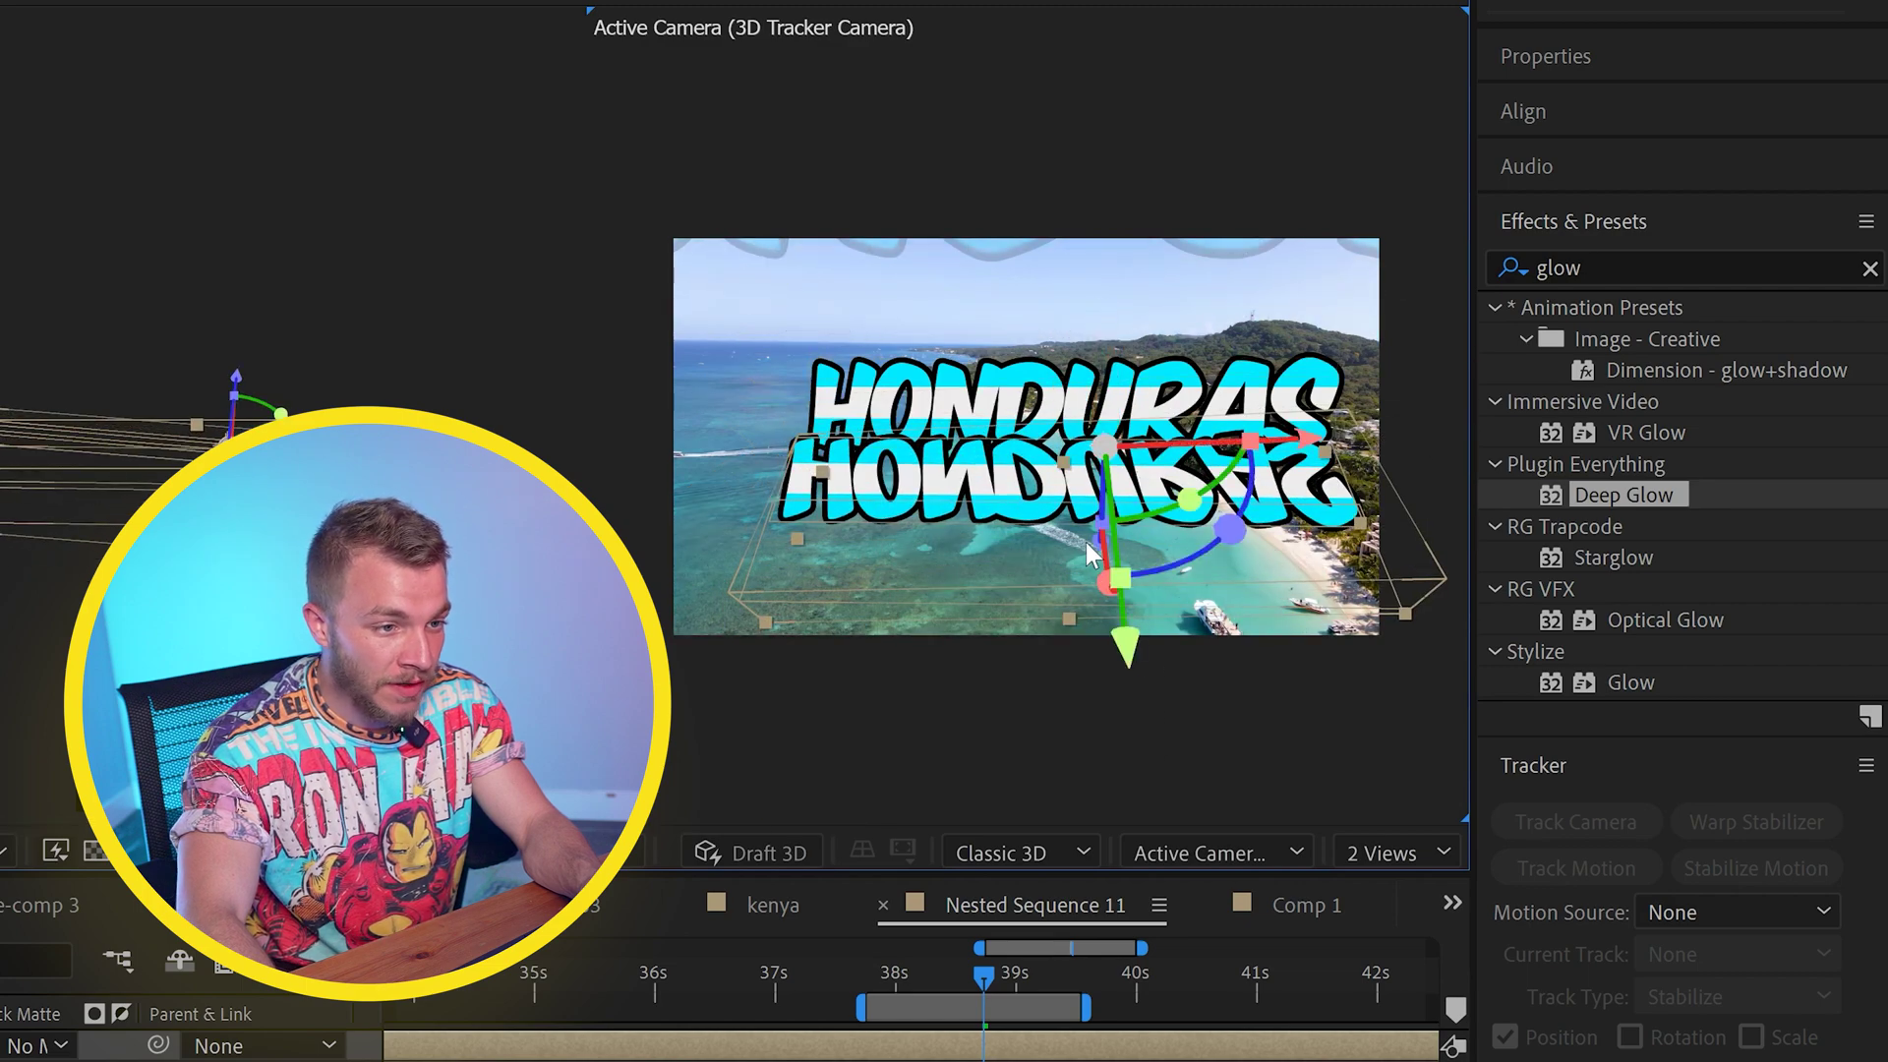
{"action": "left_click_drag", "start_coordinate": [1089, 556], "coordinate": [1044, 656]}
{"action": "left_click", "coordinate": [928, 972]}
Step: Fill the copy with black, soften it with Gaussian Blur, and check it through 40s
{"action": "left_click", "coordinate": [1494, 267]}
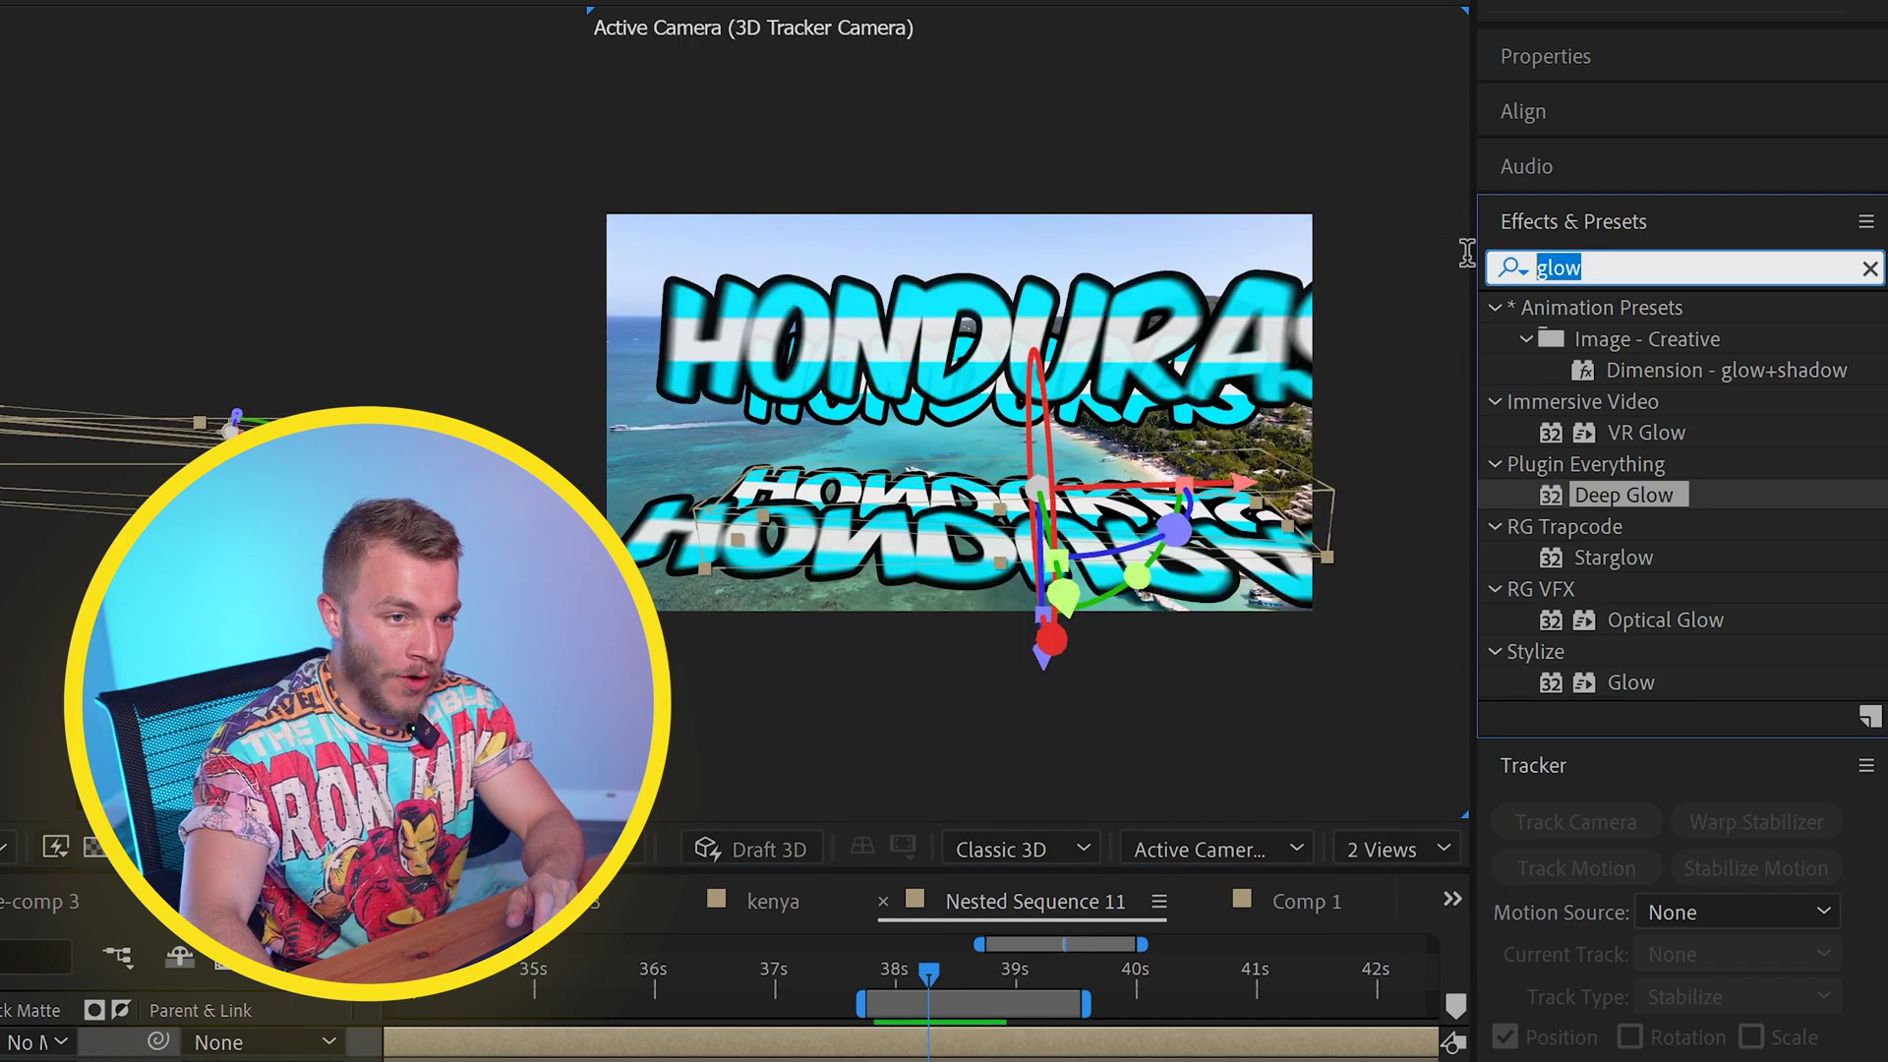
{"action": "type", "text": "fill"}
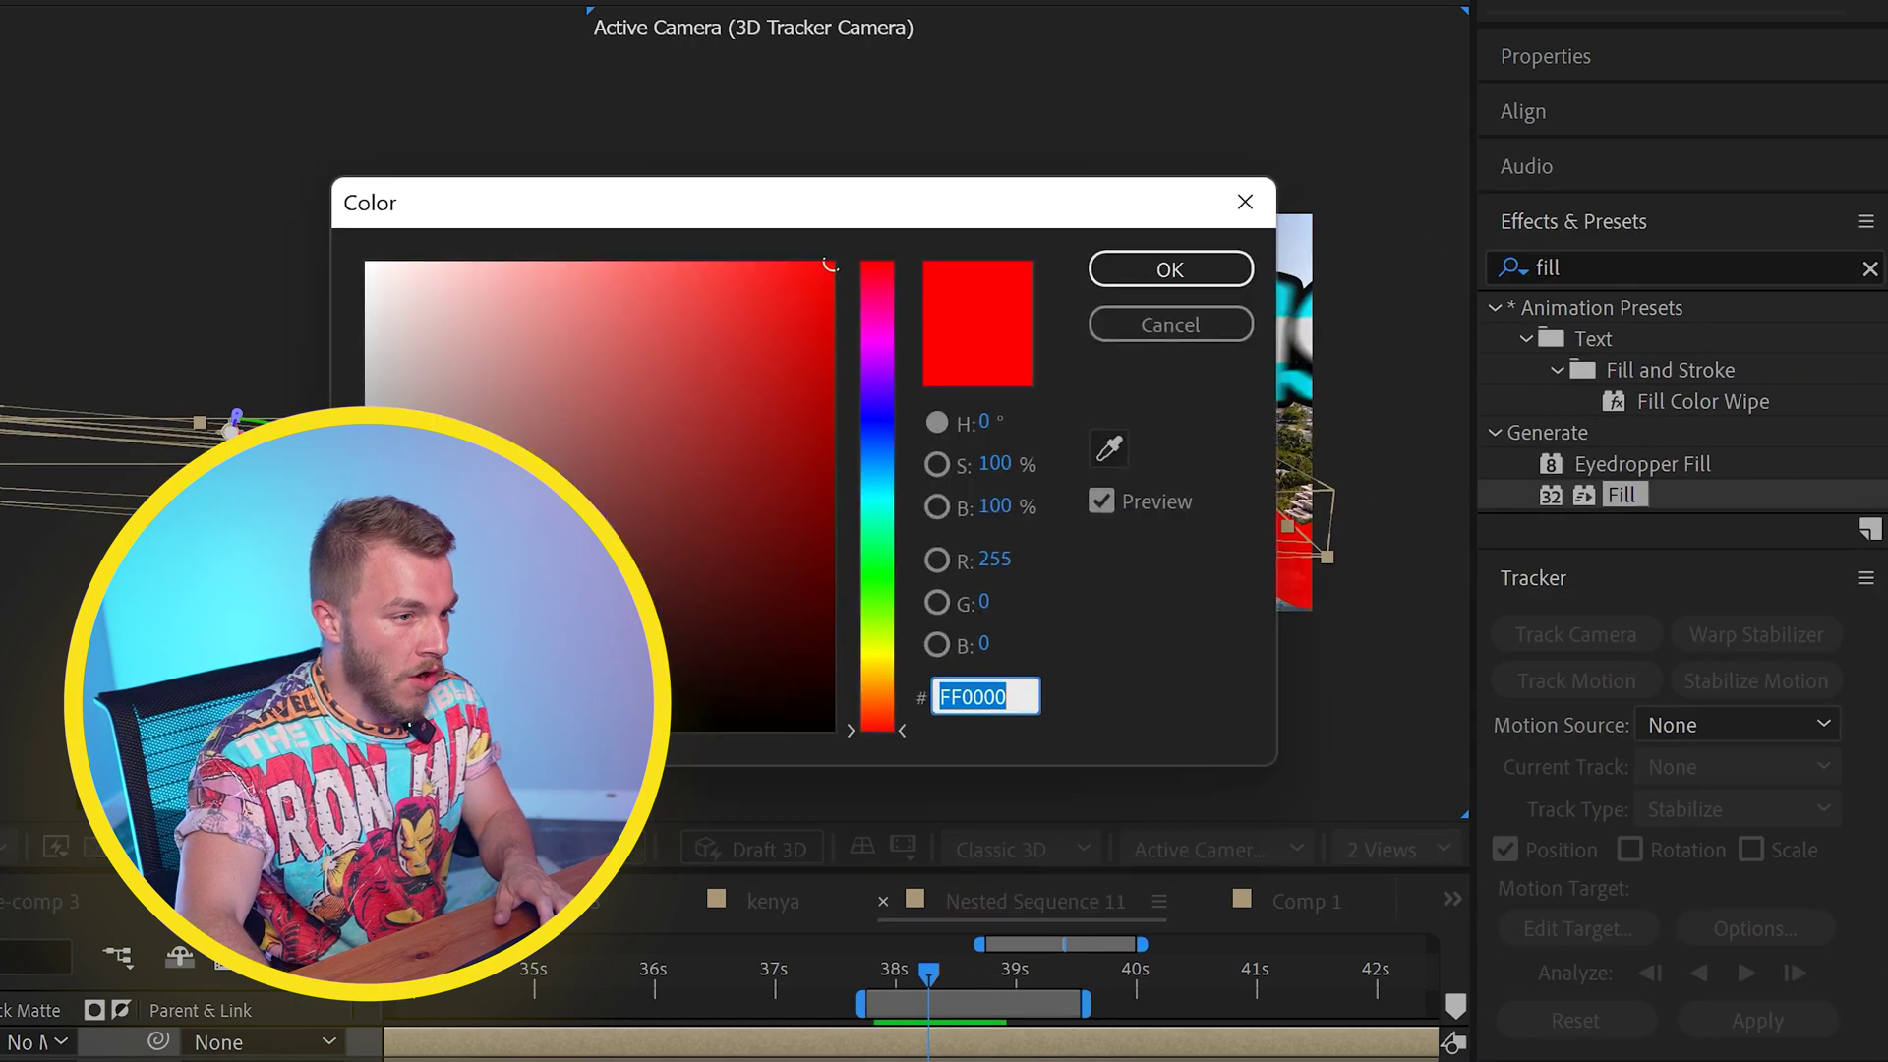
{"action": "left_click", "coordinate": [1170, 269]}
{"action": "left_click", "coordinate": [1499, 268]}
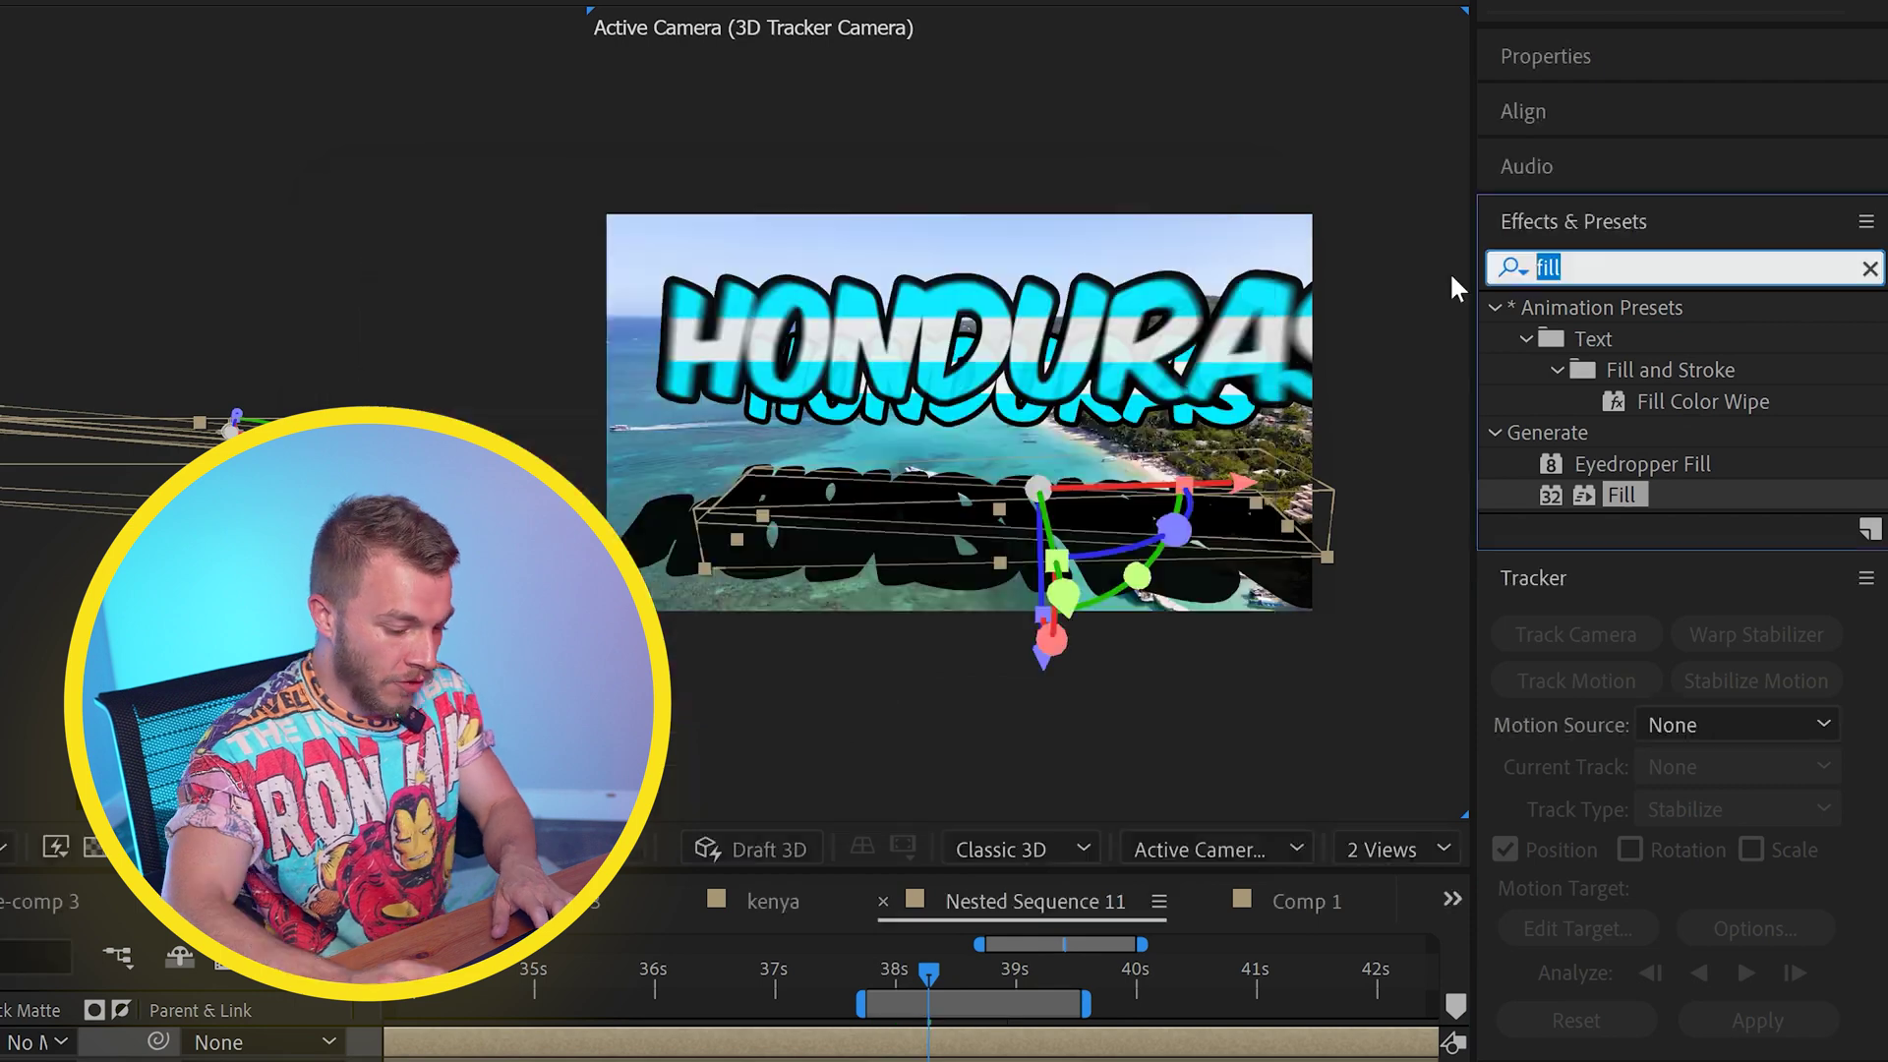
{"action": "type", "text": "gaus"}
{"action": "double_click", "coordinate": [1668, 338]}
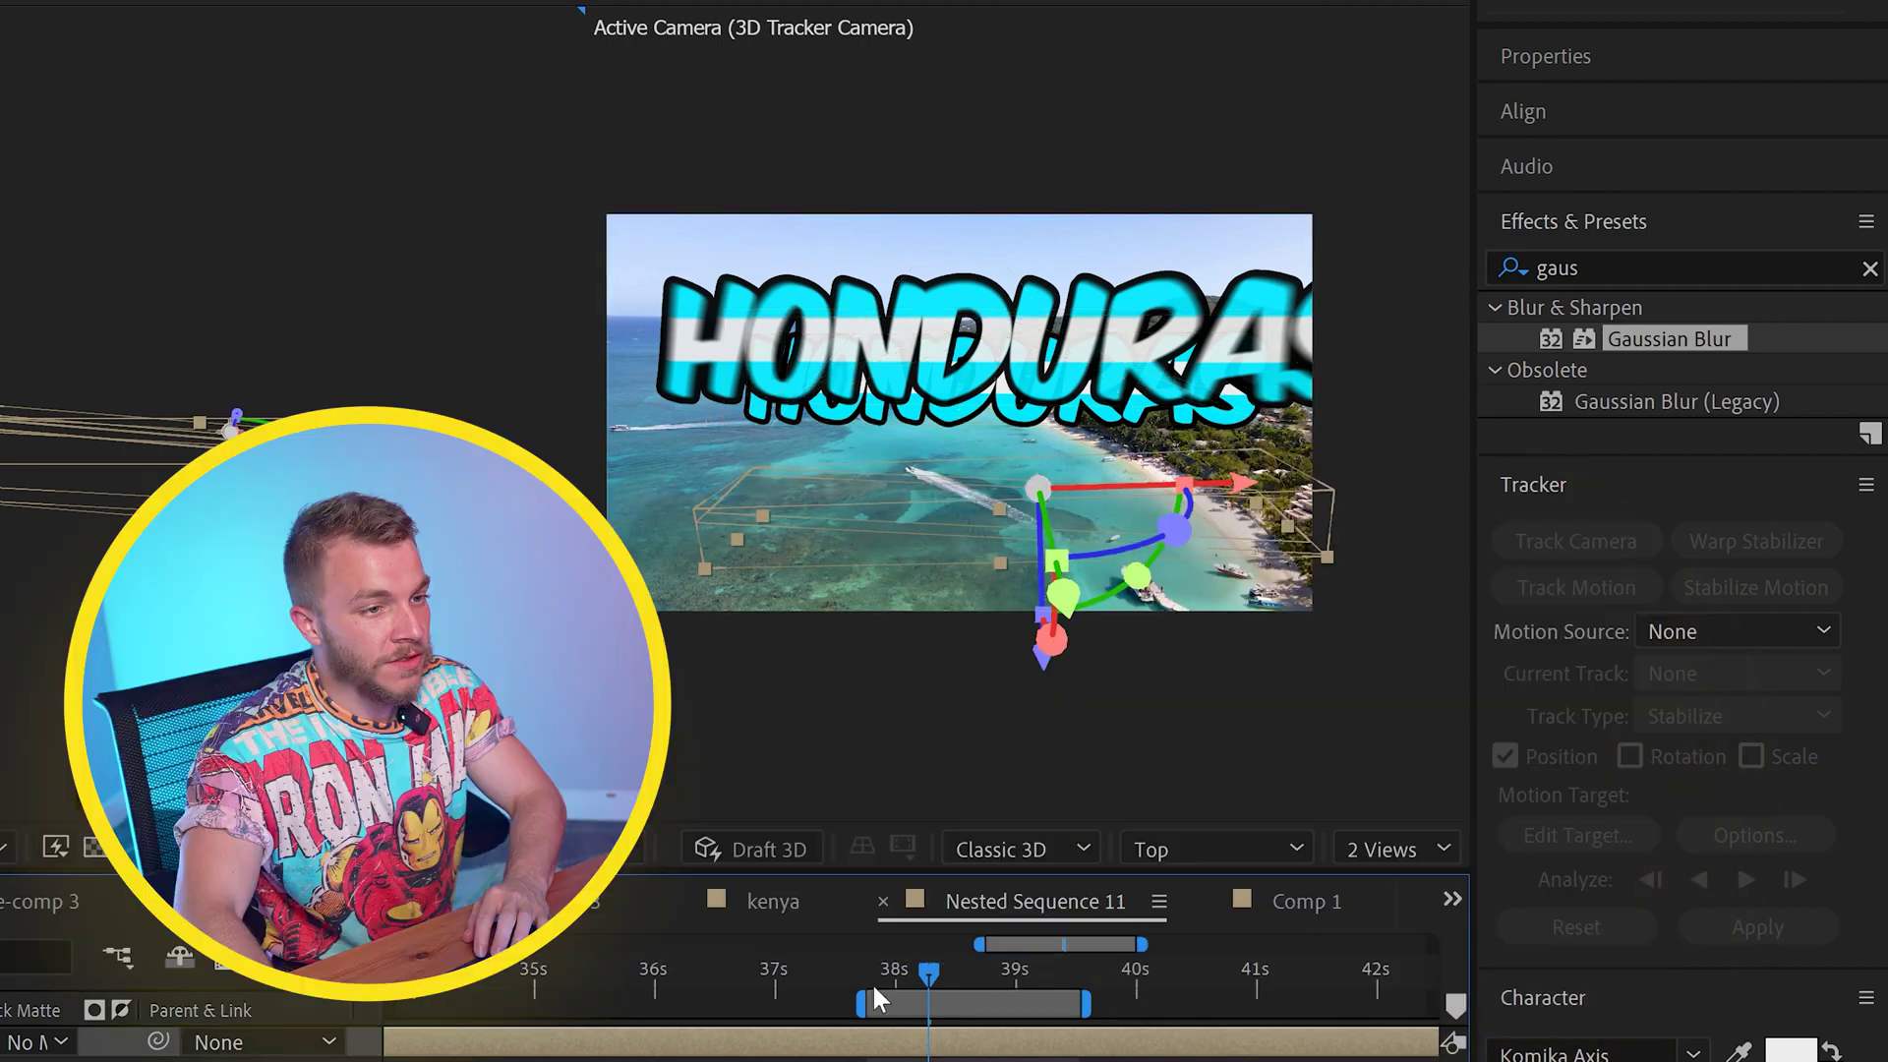
{"action": "left_click", "coordinate": [871, 982]}
{"action": "left_click_drag", "start_coordinate": [873, 985], "coordinate": [1123, 985]}
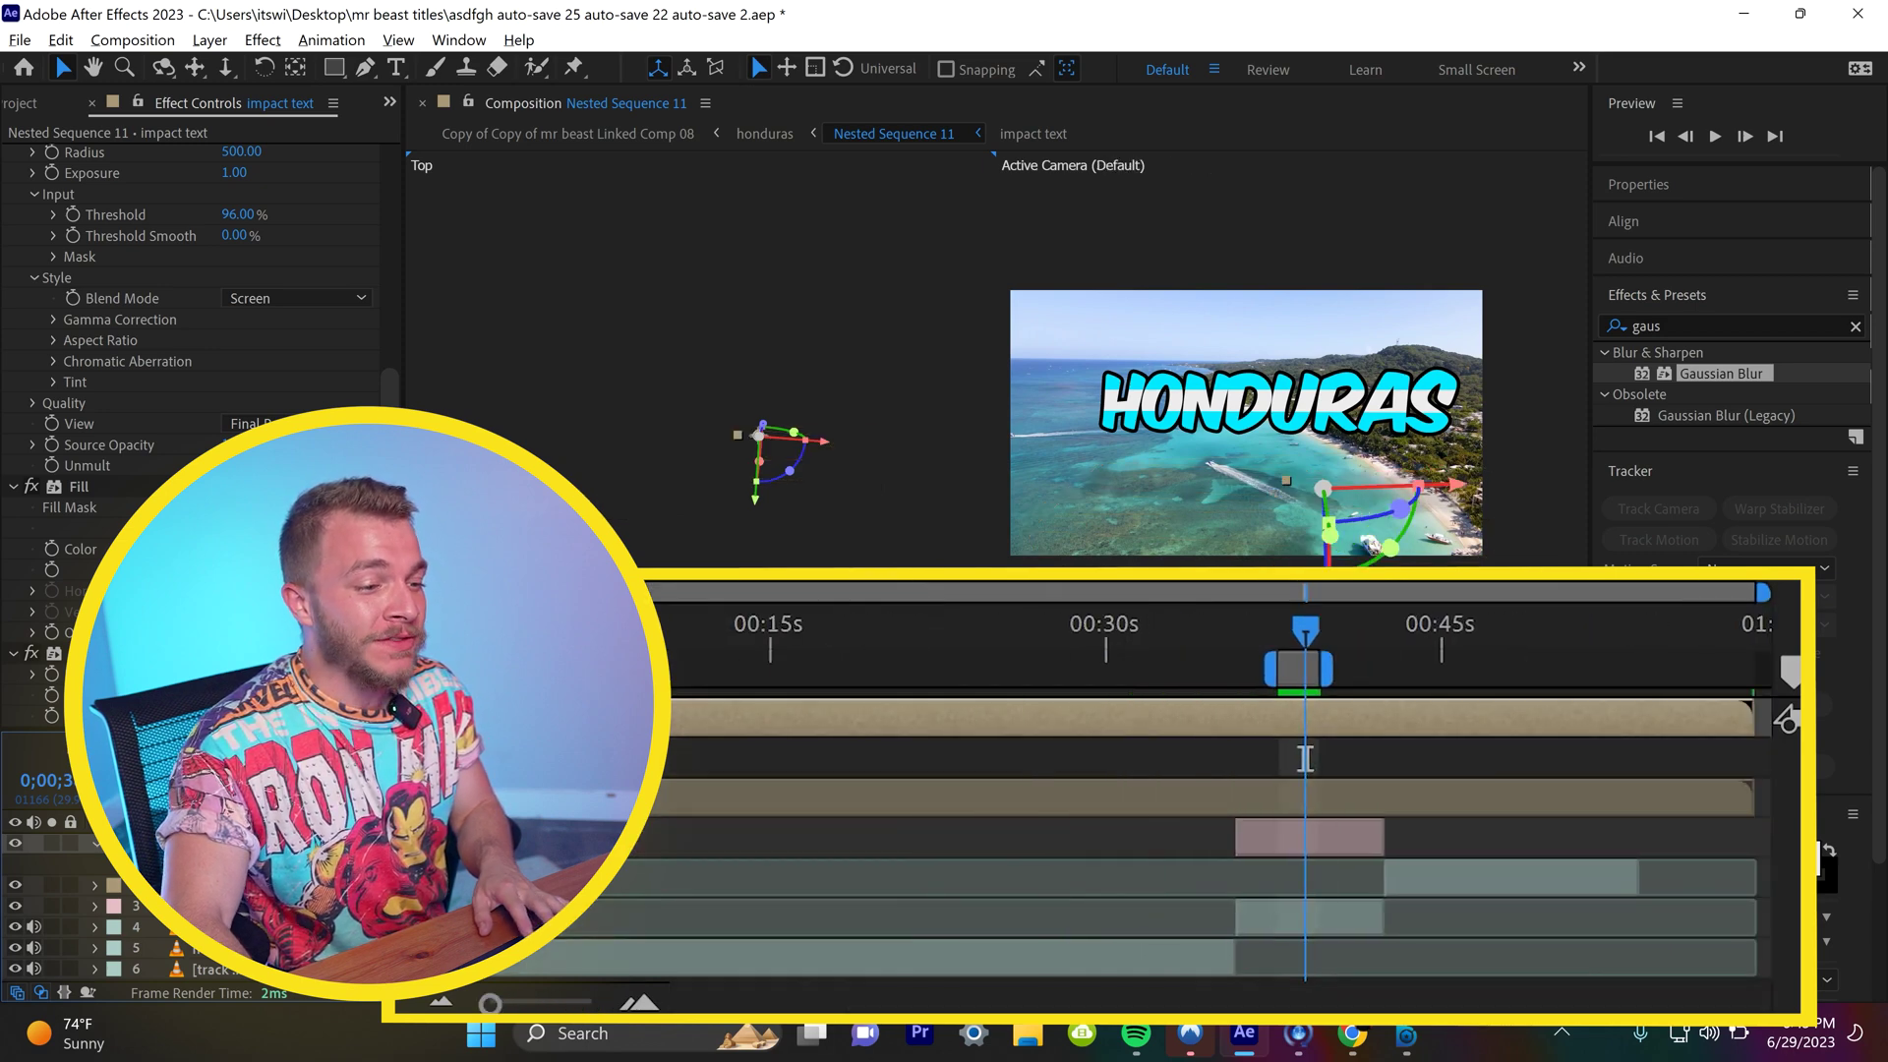
Step: Pre-compose all layers into a precomp named 'spped ramp'
{"action": "key", "text": "Home"}
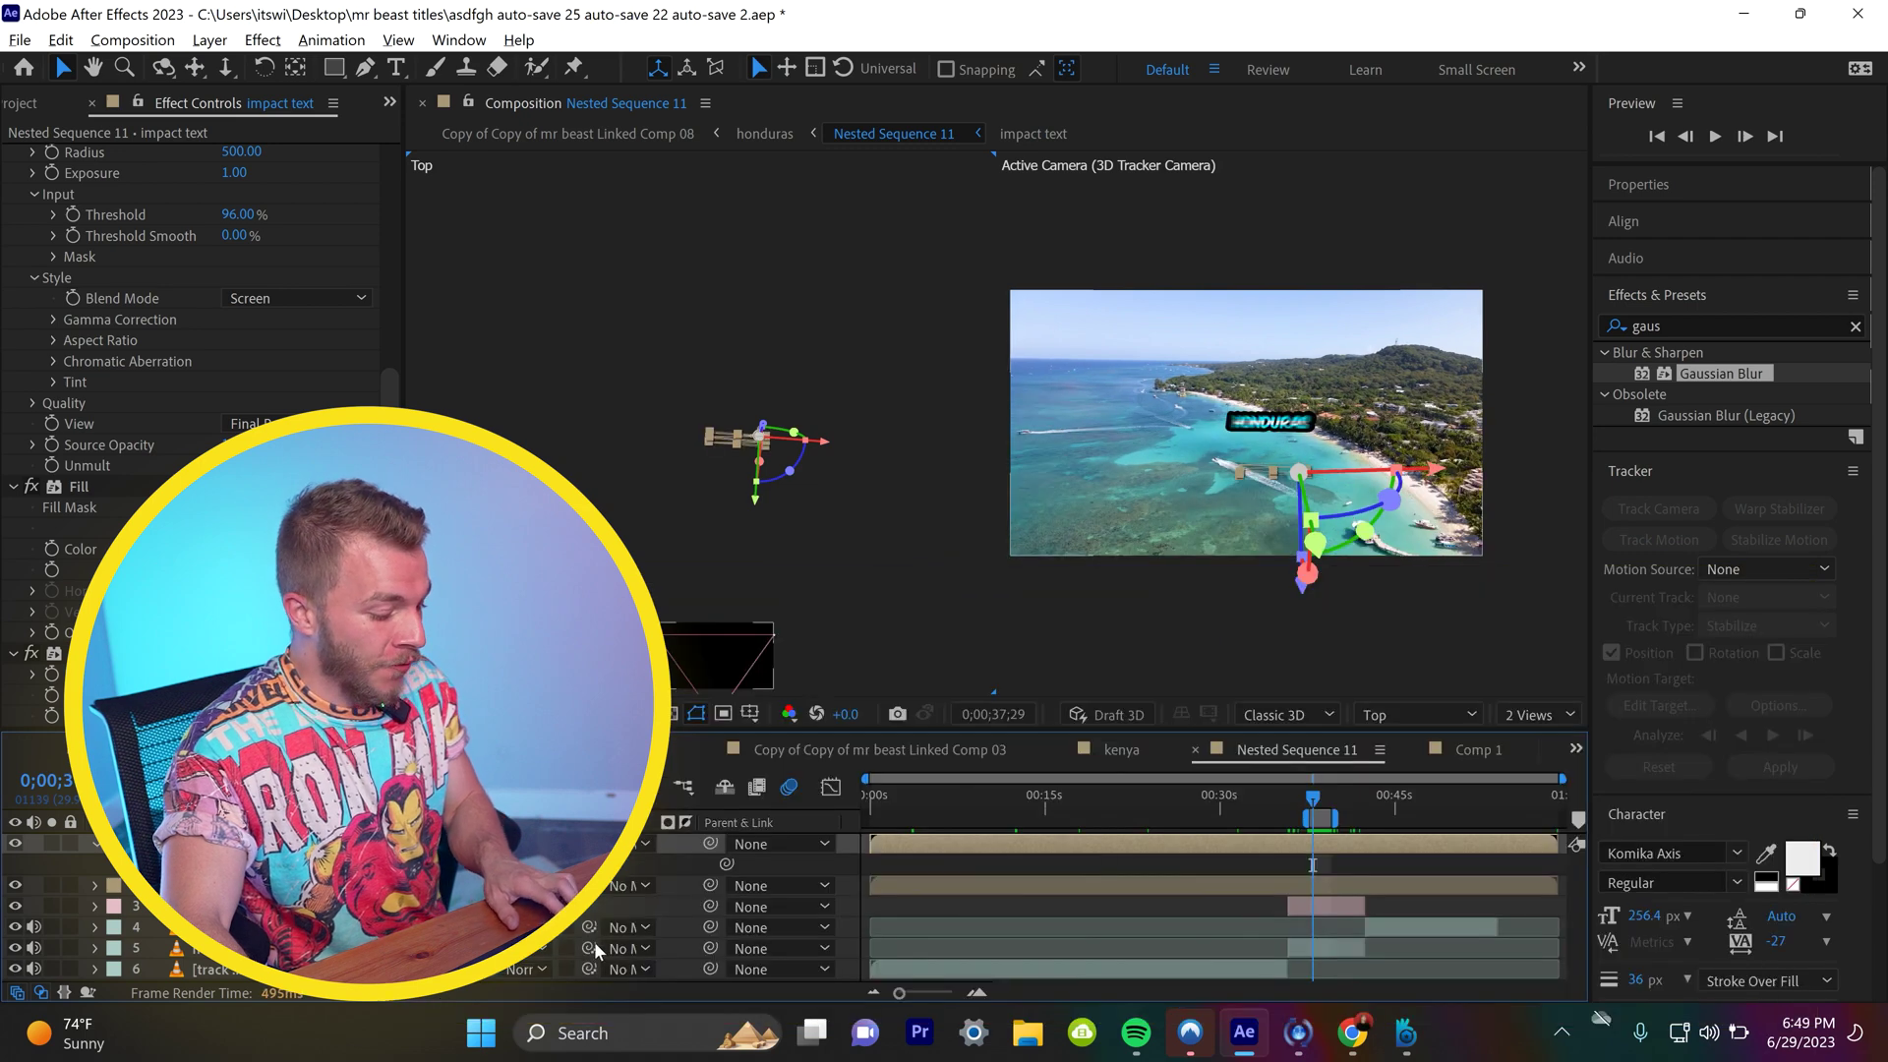
{"action": "key", "text": "ctrl+a"}
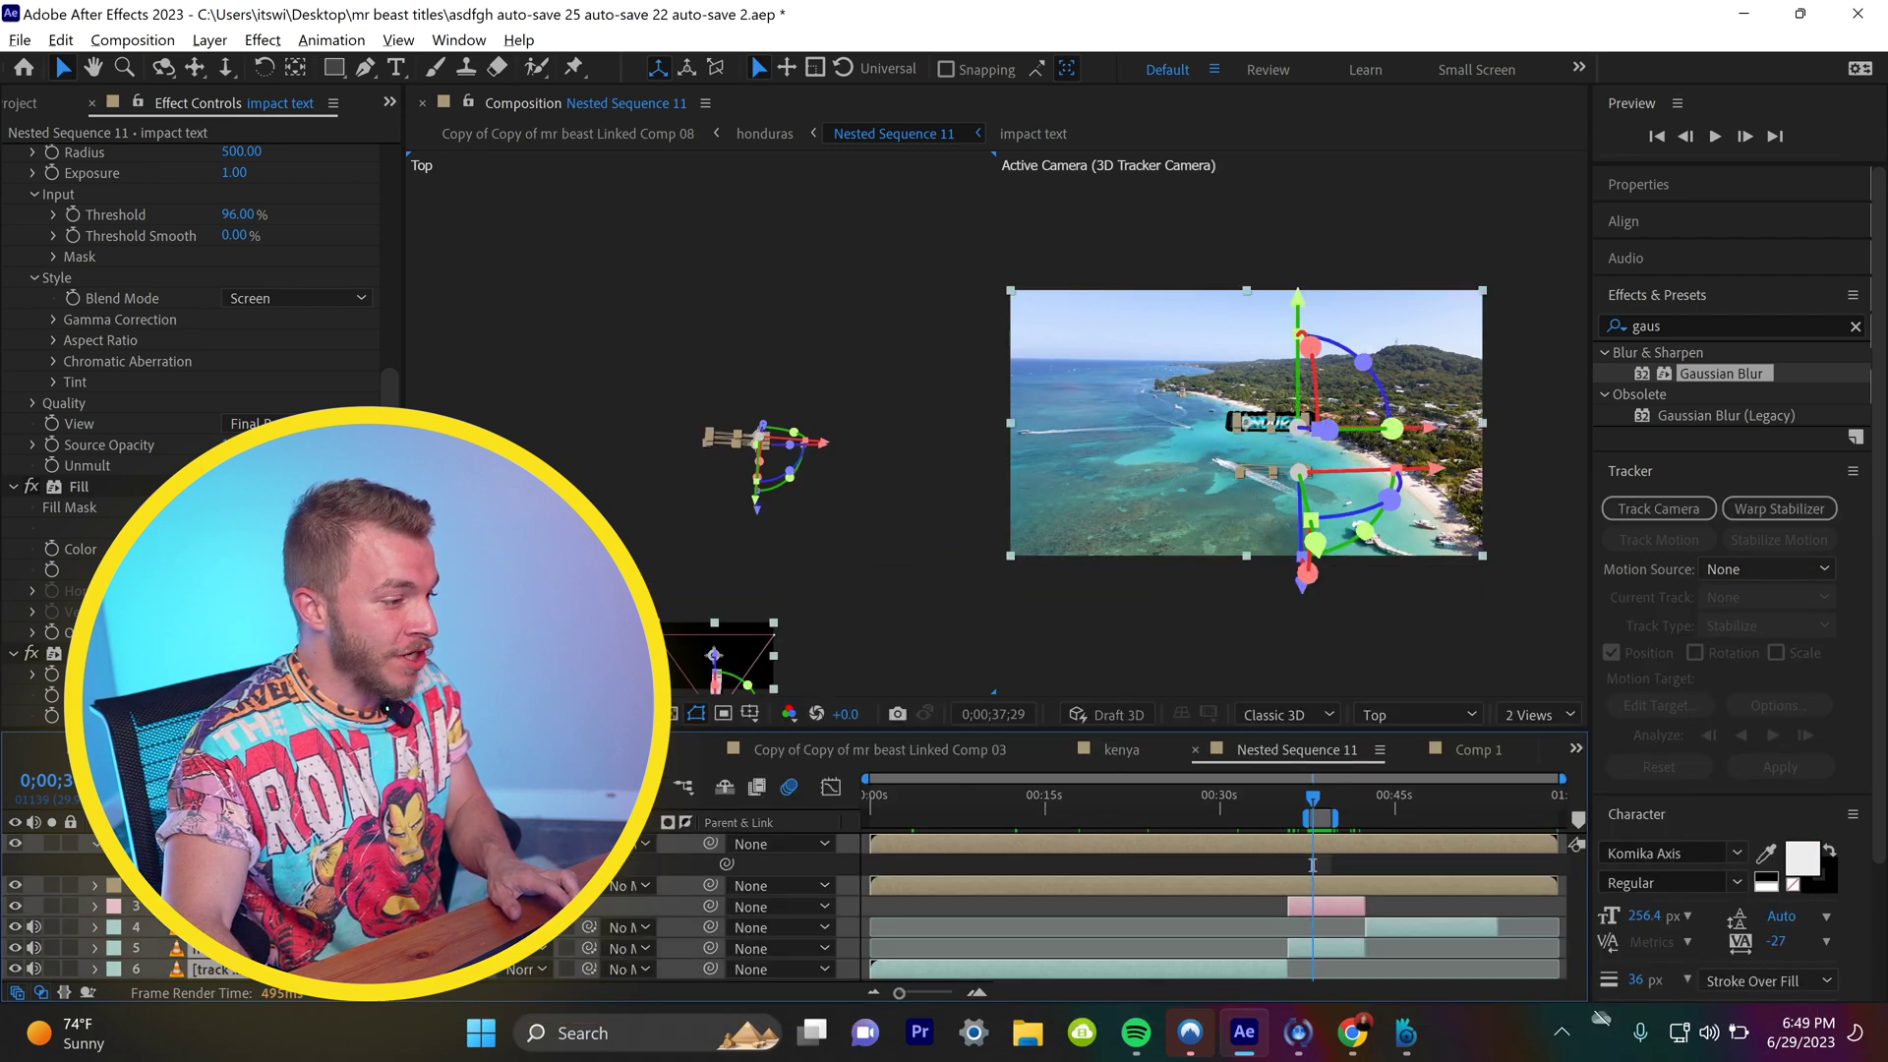
{"action": "key", "text": "ctrl+shift+c"}
{"action": "type", "text": "spped ramp"}
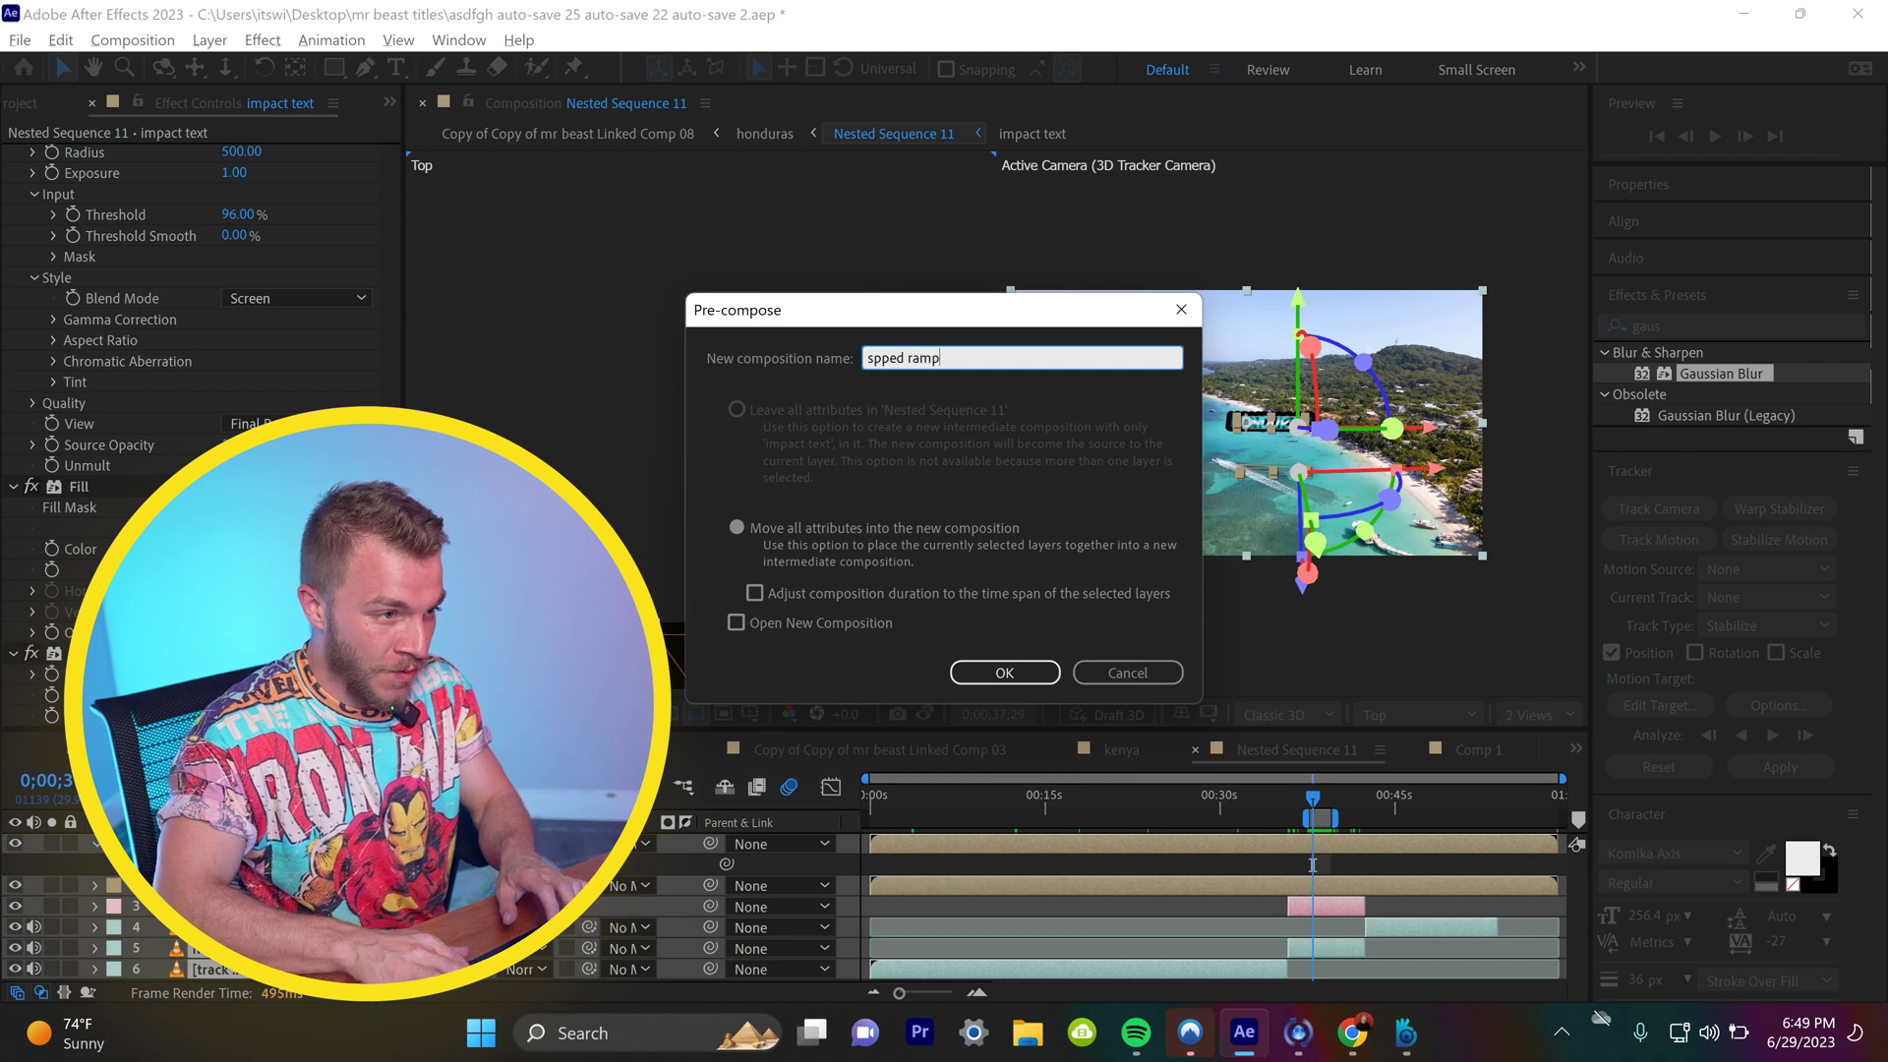
{"action": "key", "text": "Return"}
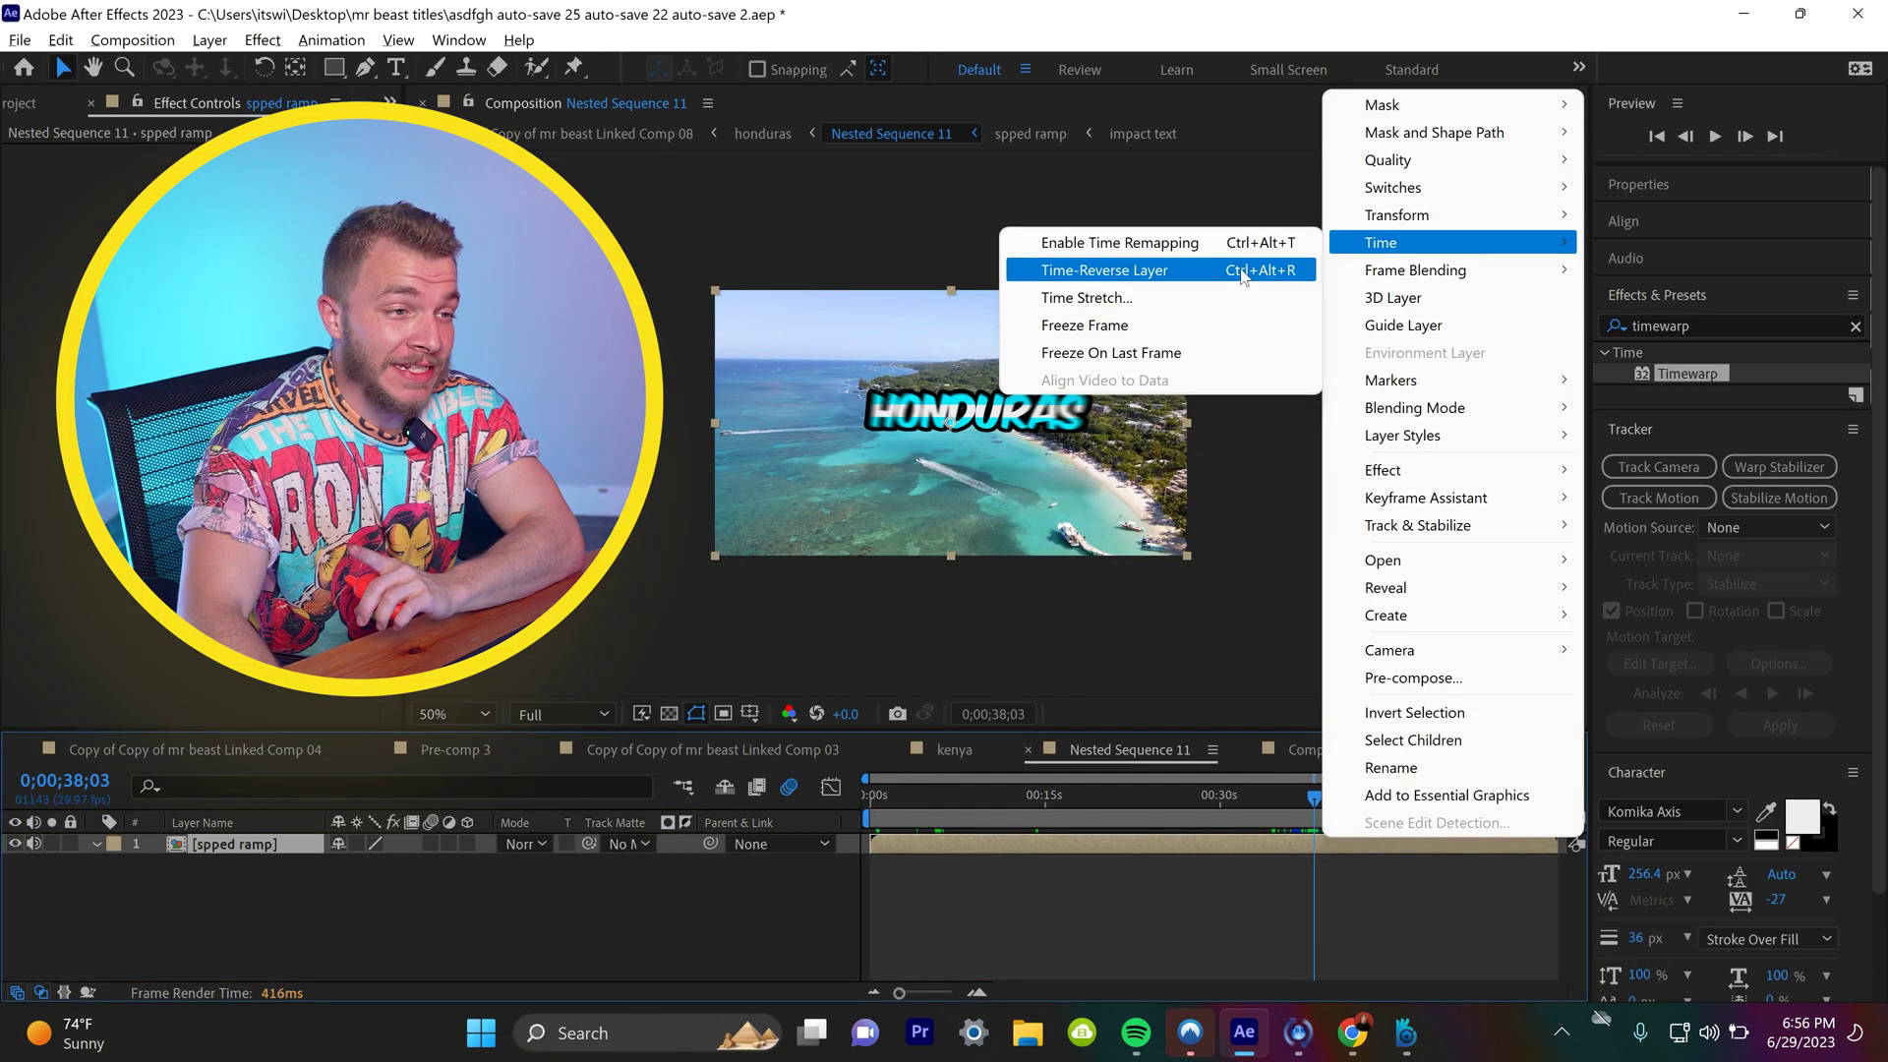
Step: Enable time remapping, add a keyframe, and slide both time remap keyframes earlier
{"action": "left_click", "coordinate": [1236, 257]}
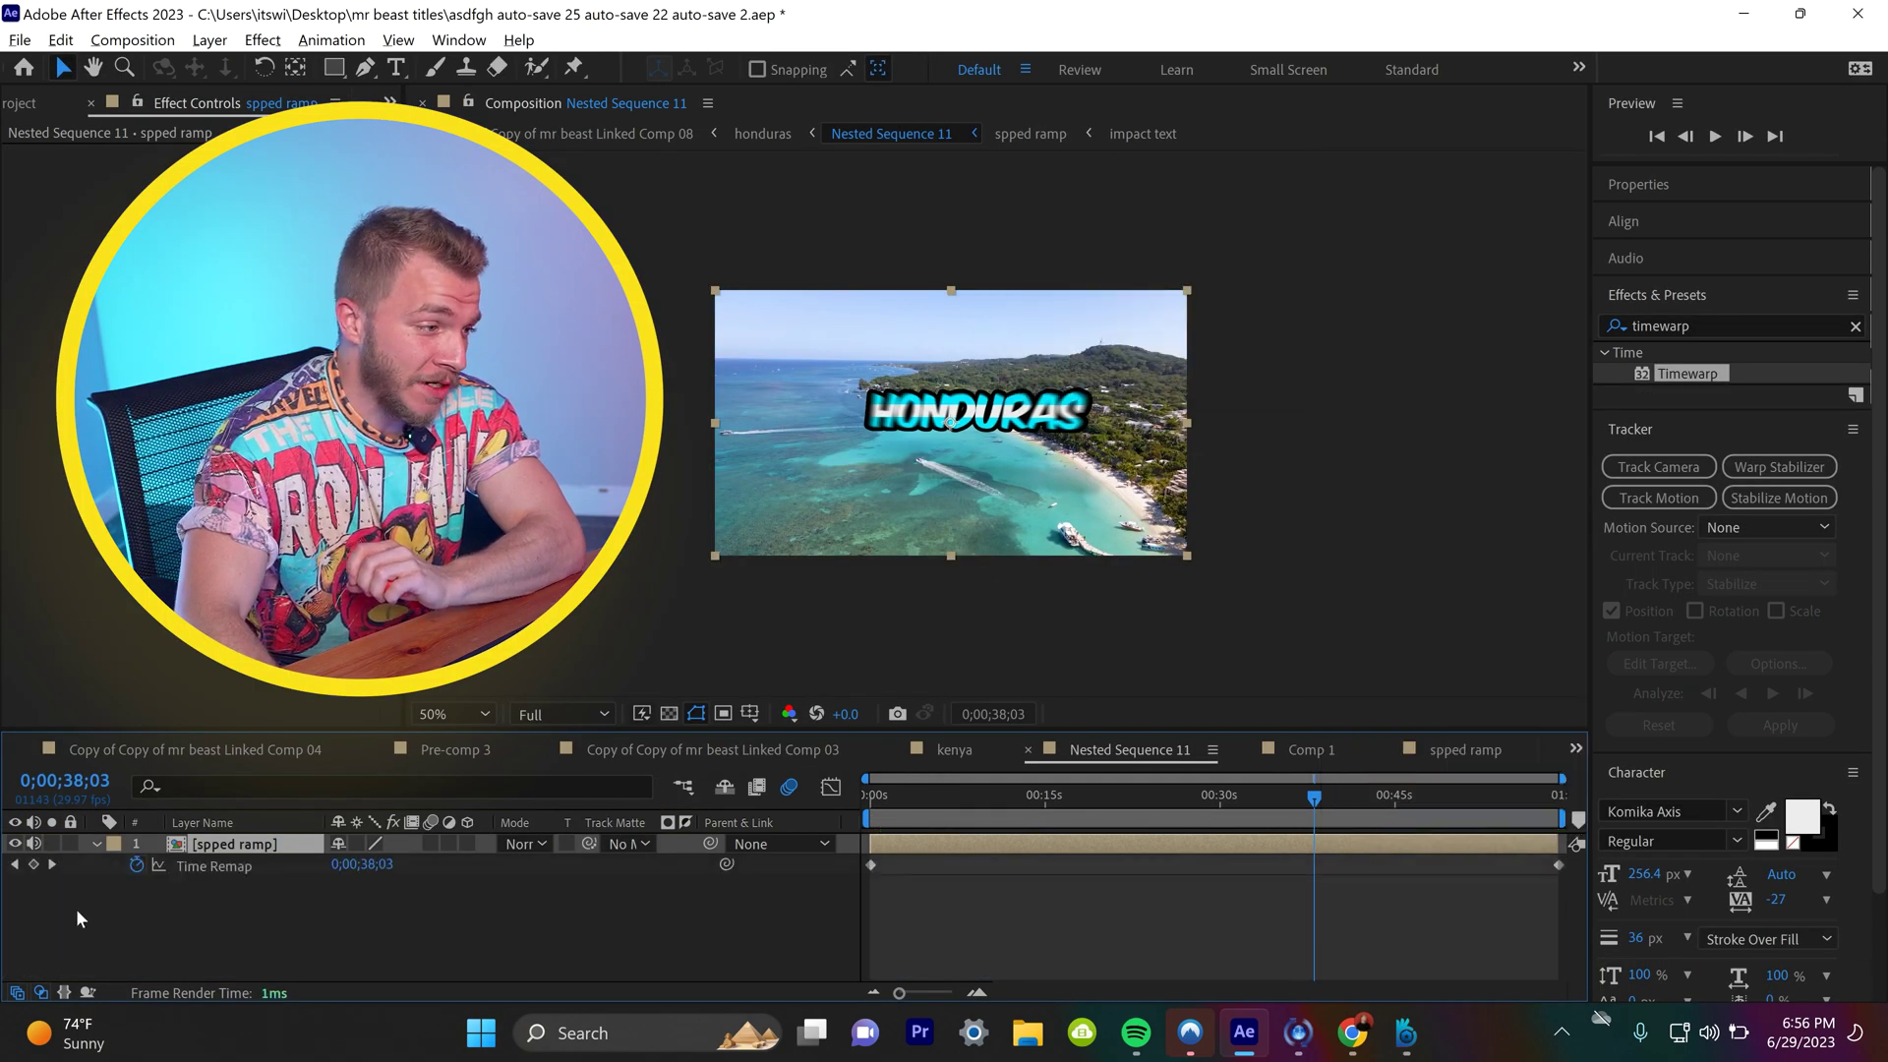
{"action": "left_click", "coordinate": [35, 864]}
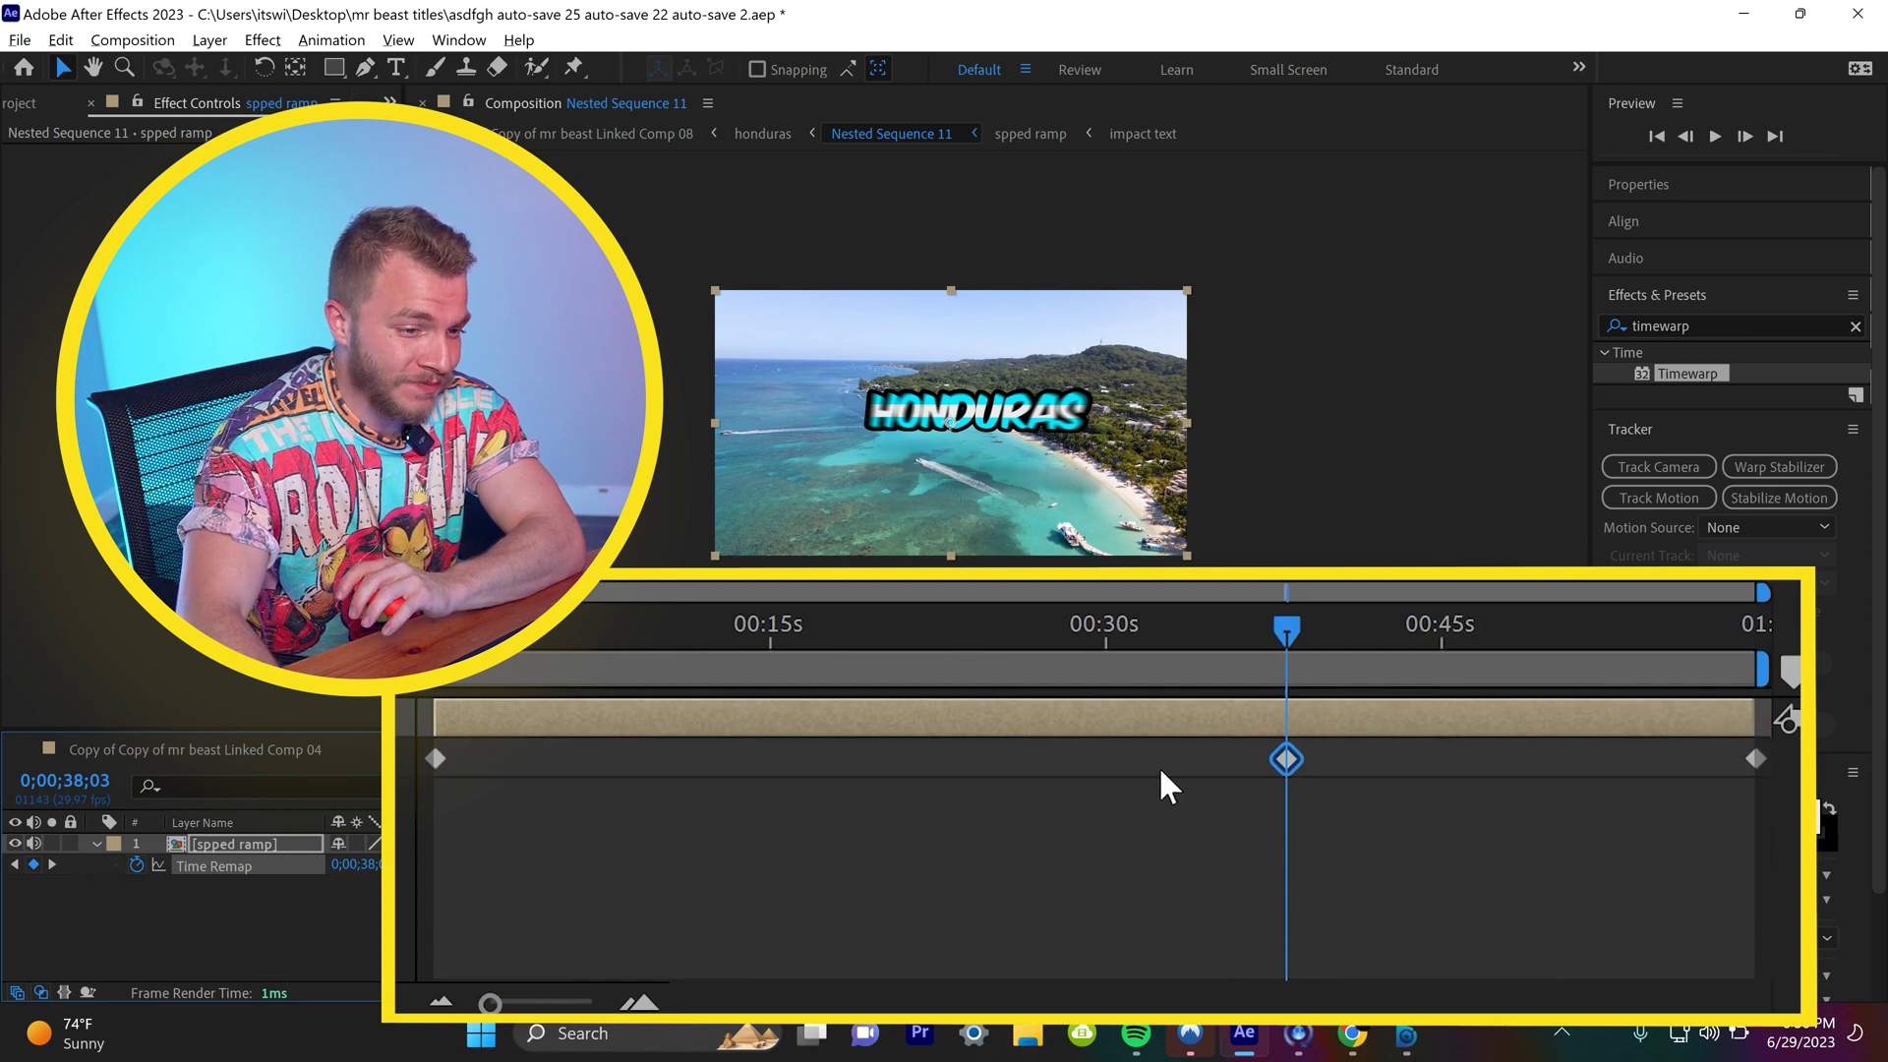
{"action": "left_click_drag", "start_coordinate": [1520, 772], "coordinate": [1032, 772]}
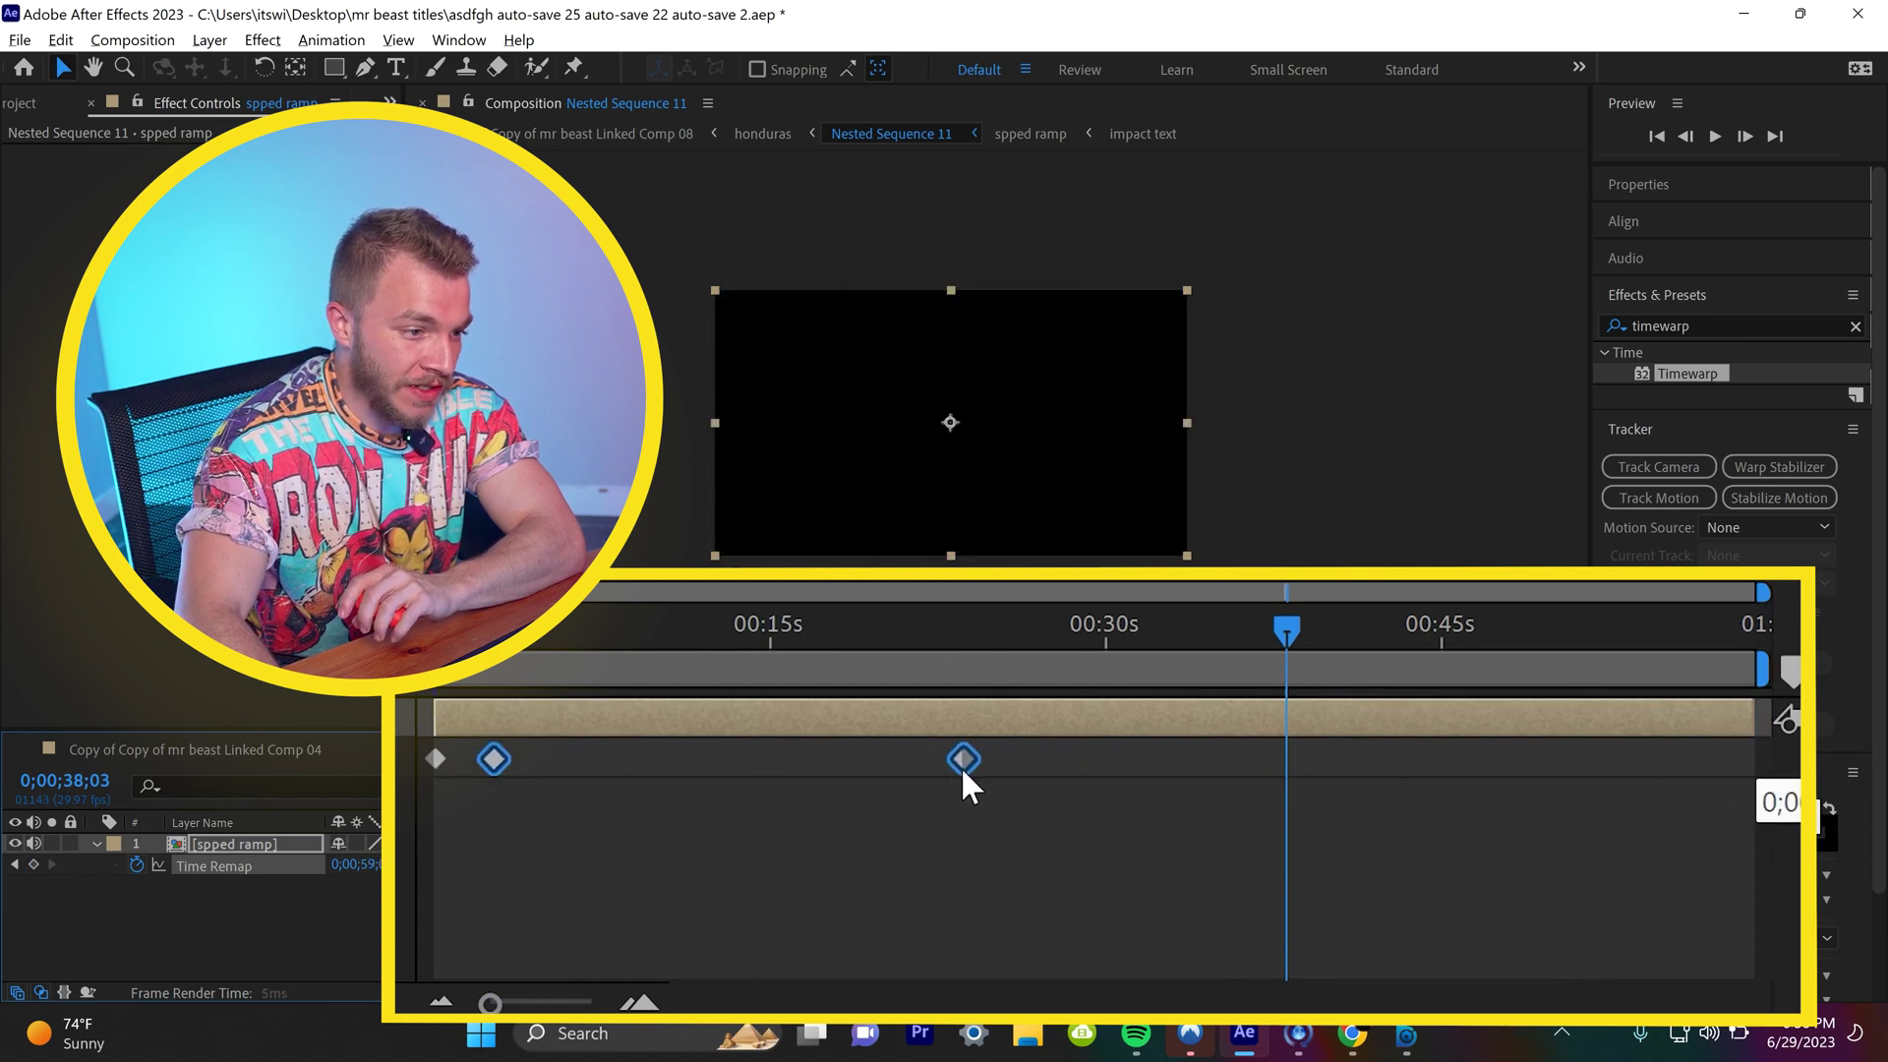
Step: Easy-ease the first time remap keyframe and sharpen its speed ramp in the Graph Editor
{"action": "key", "text": "Home"}
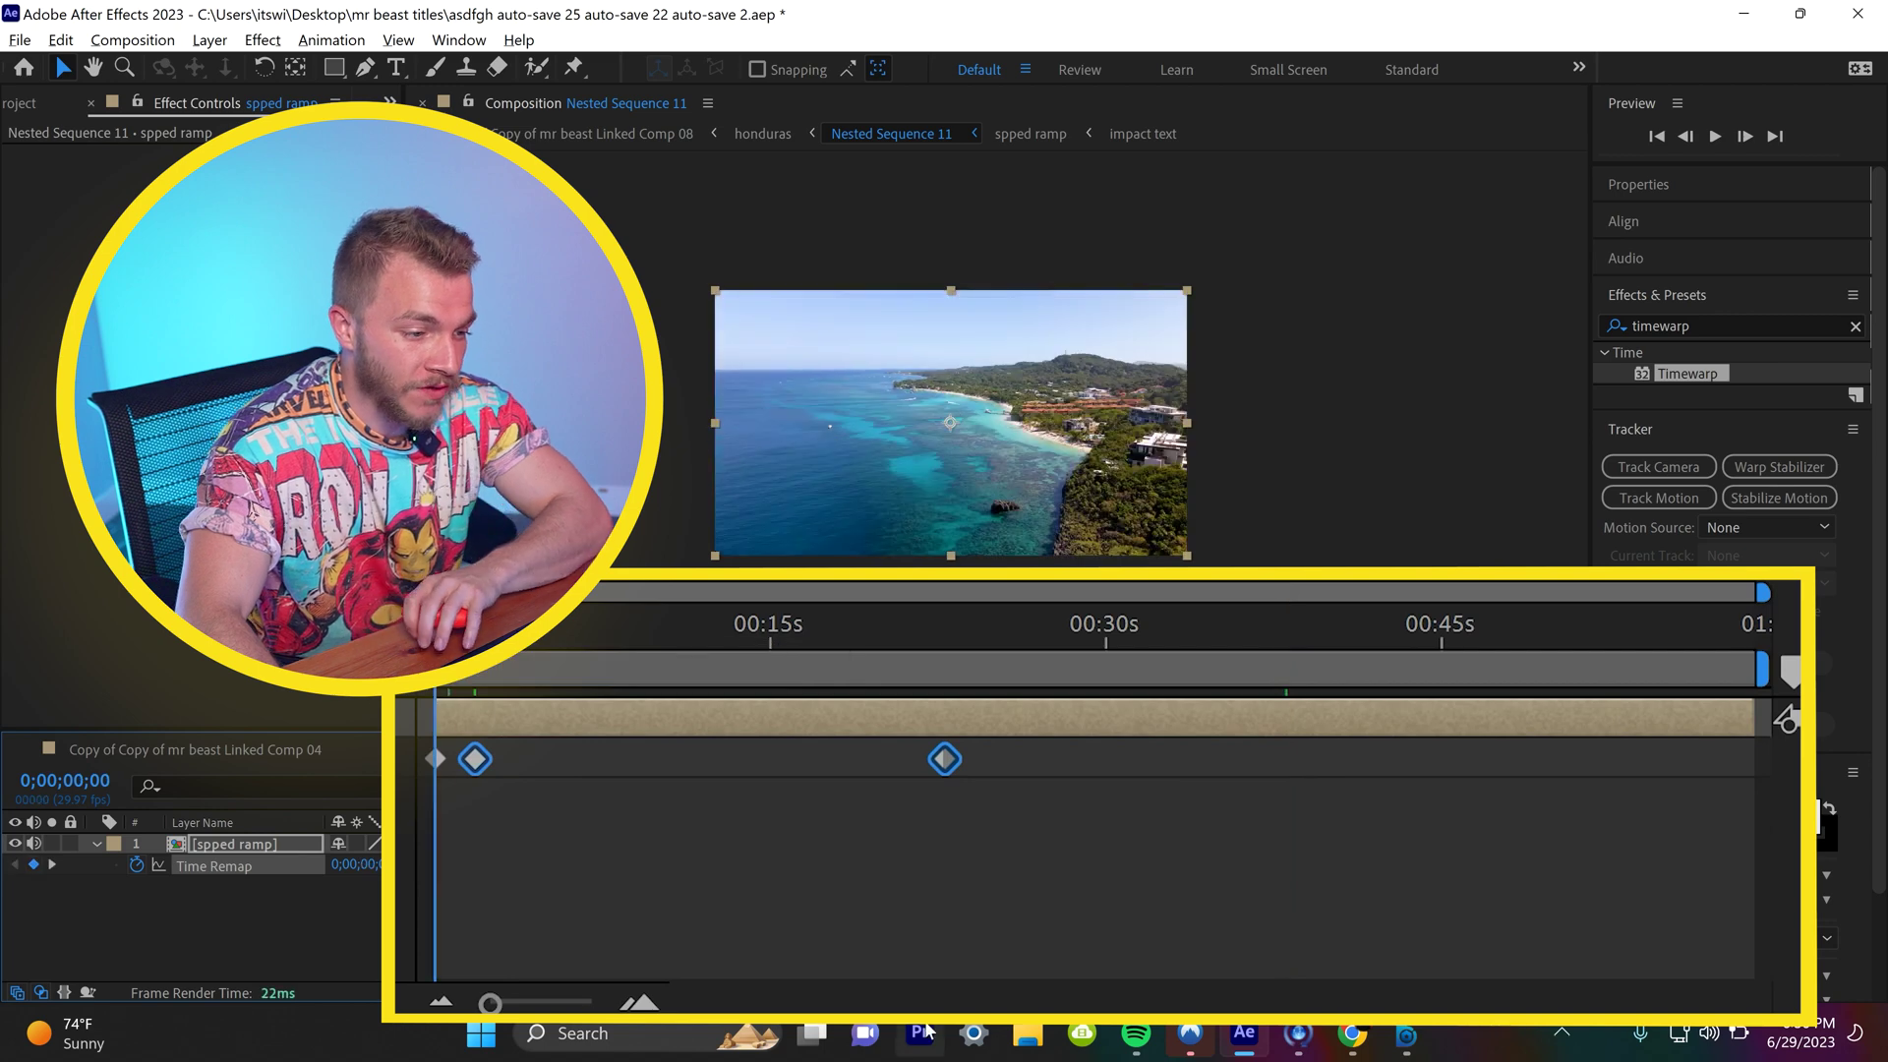
{"action": "left_click", "coordinate": [549, 1004]}
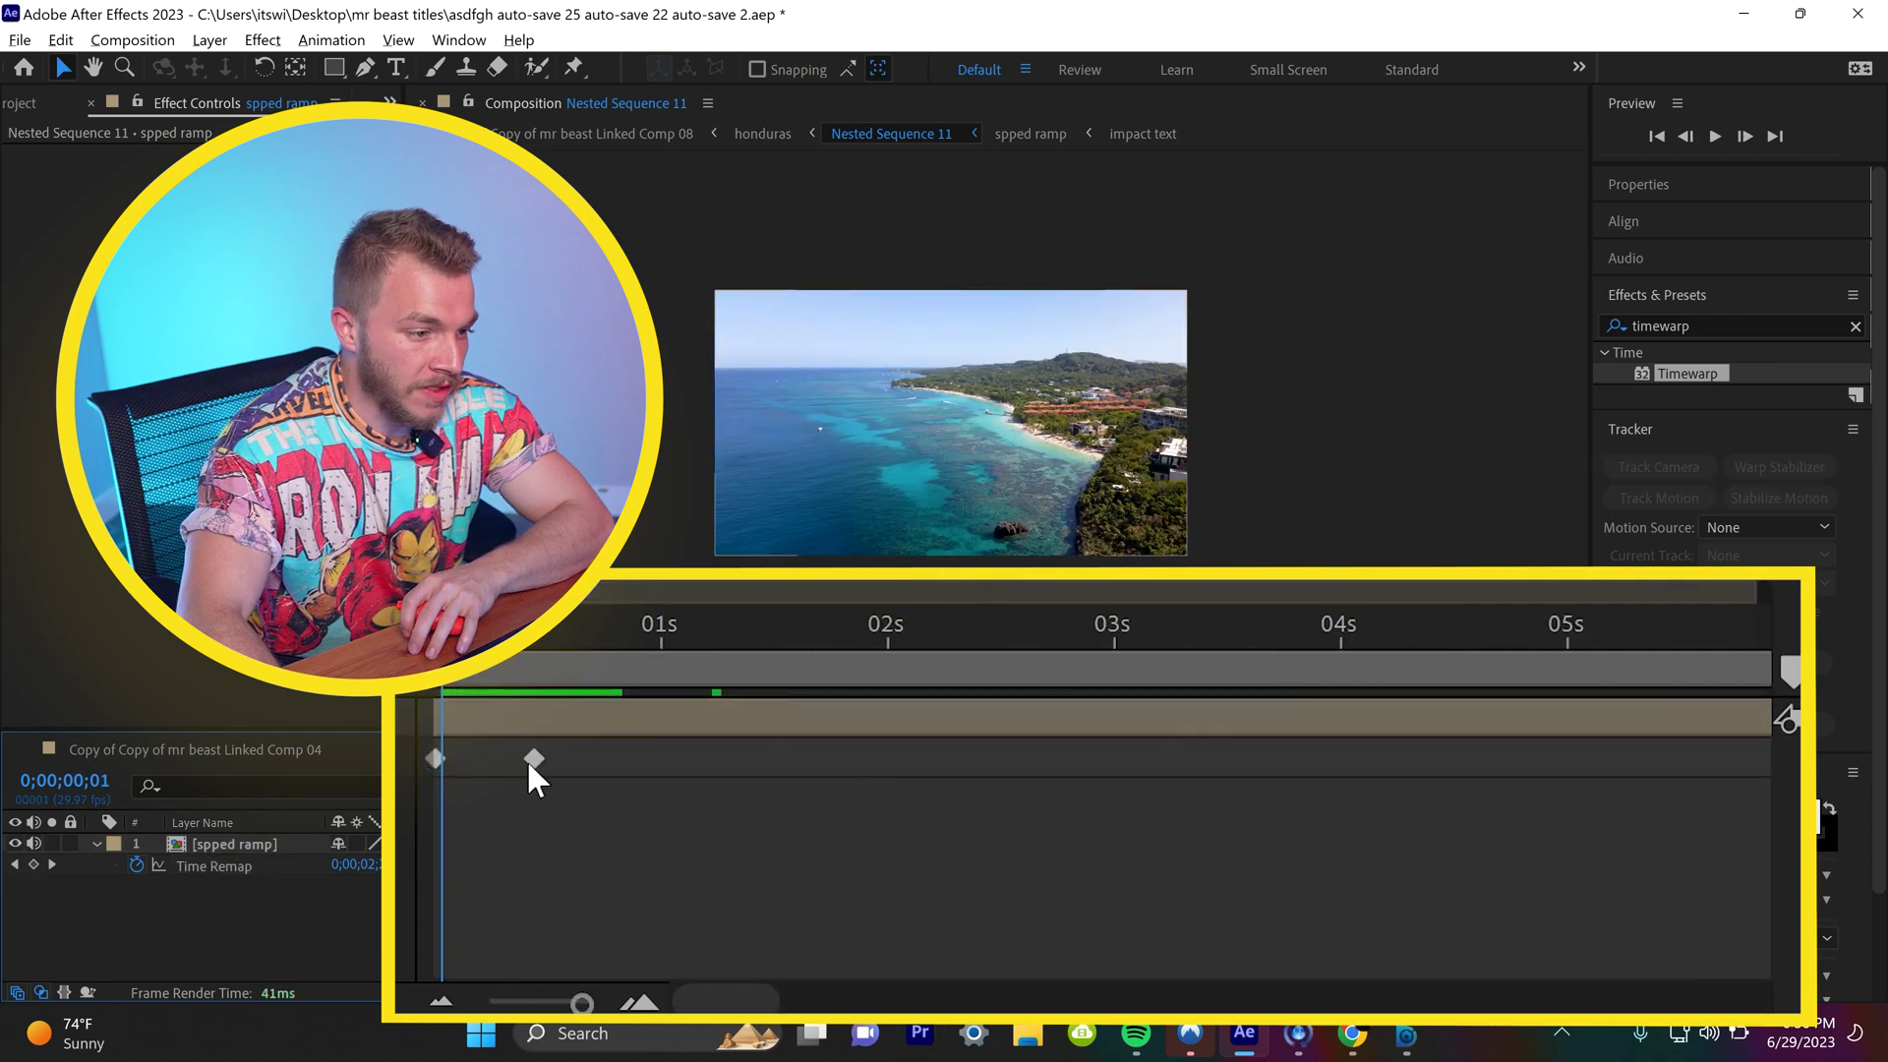
{"action": "right_click", "coordinate": [531, 760]}
{"action": "mouse_move", "coordinate": [928, 755]}
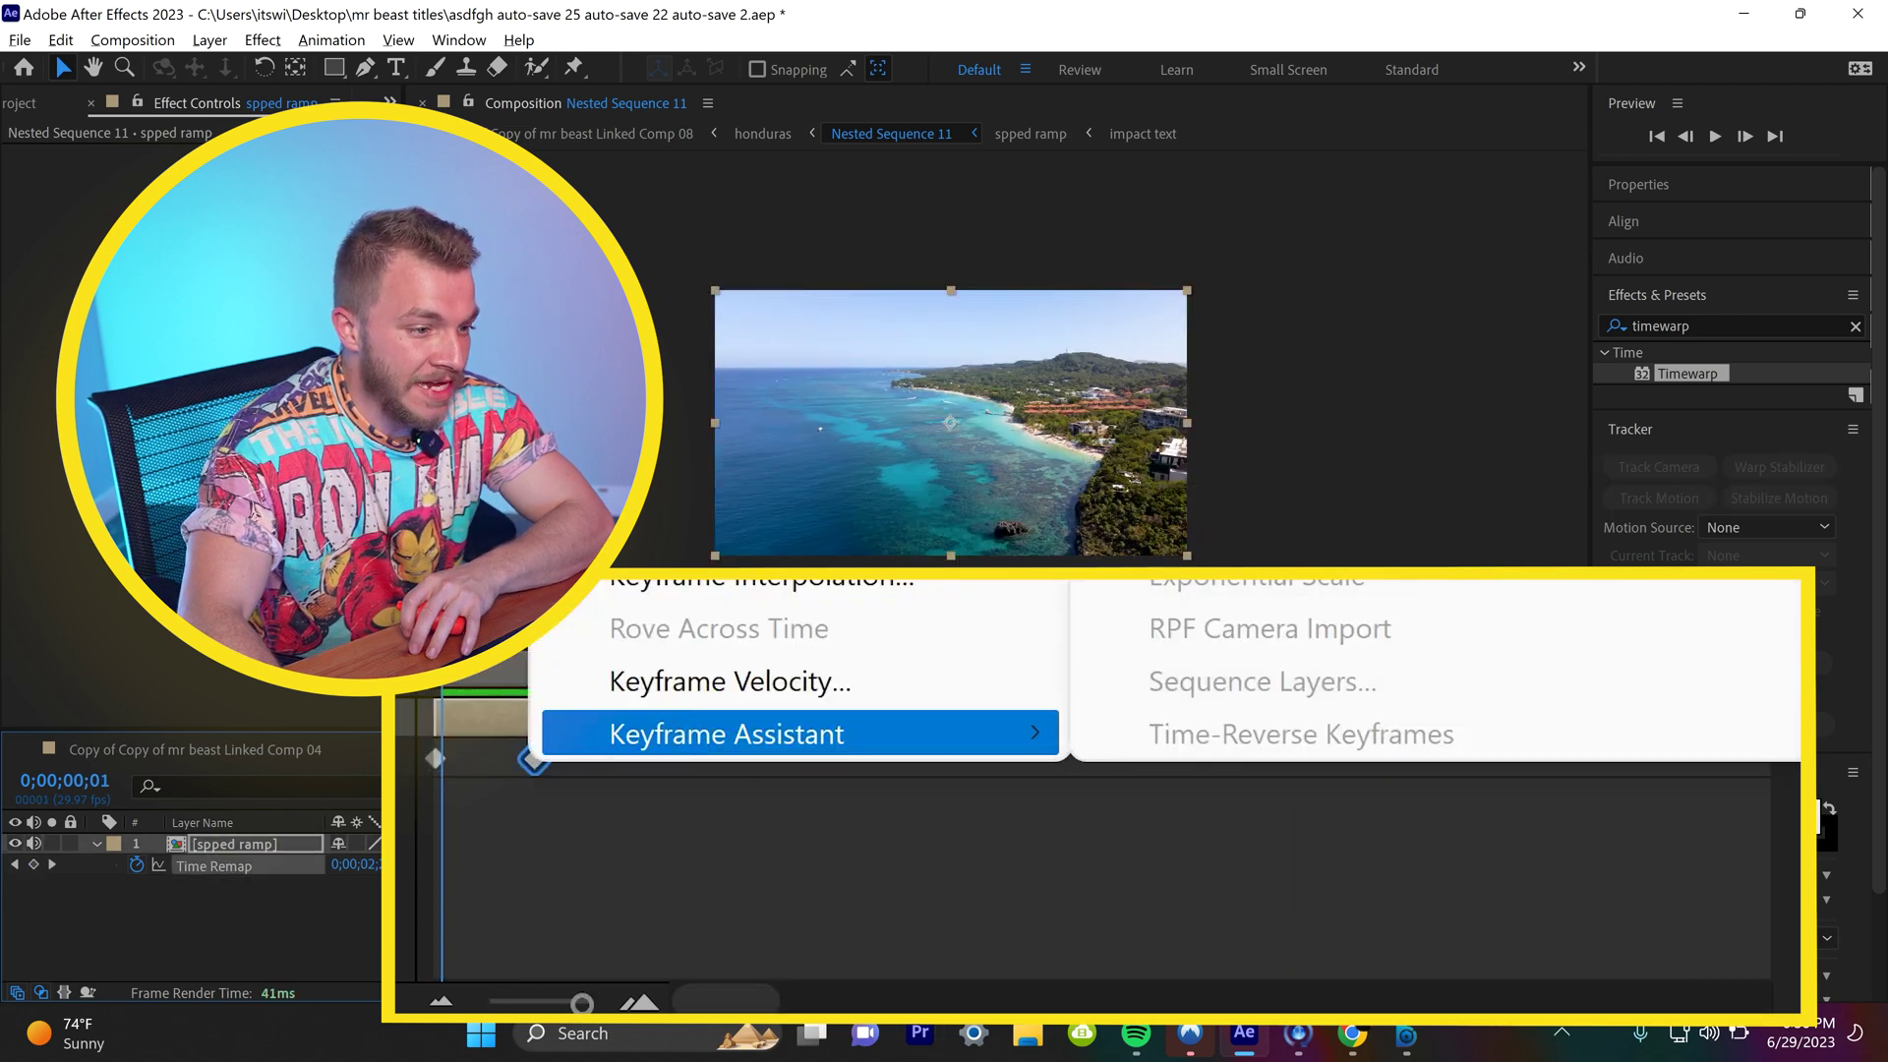
{"action": "key", "text": "F9"}
{"action": "key", "text": "shift+F3"}
{"action": "left_click_drag", "start_coordinate": [512, 894], "coordinate": [496, 901]}
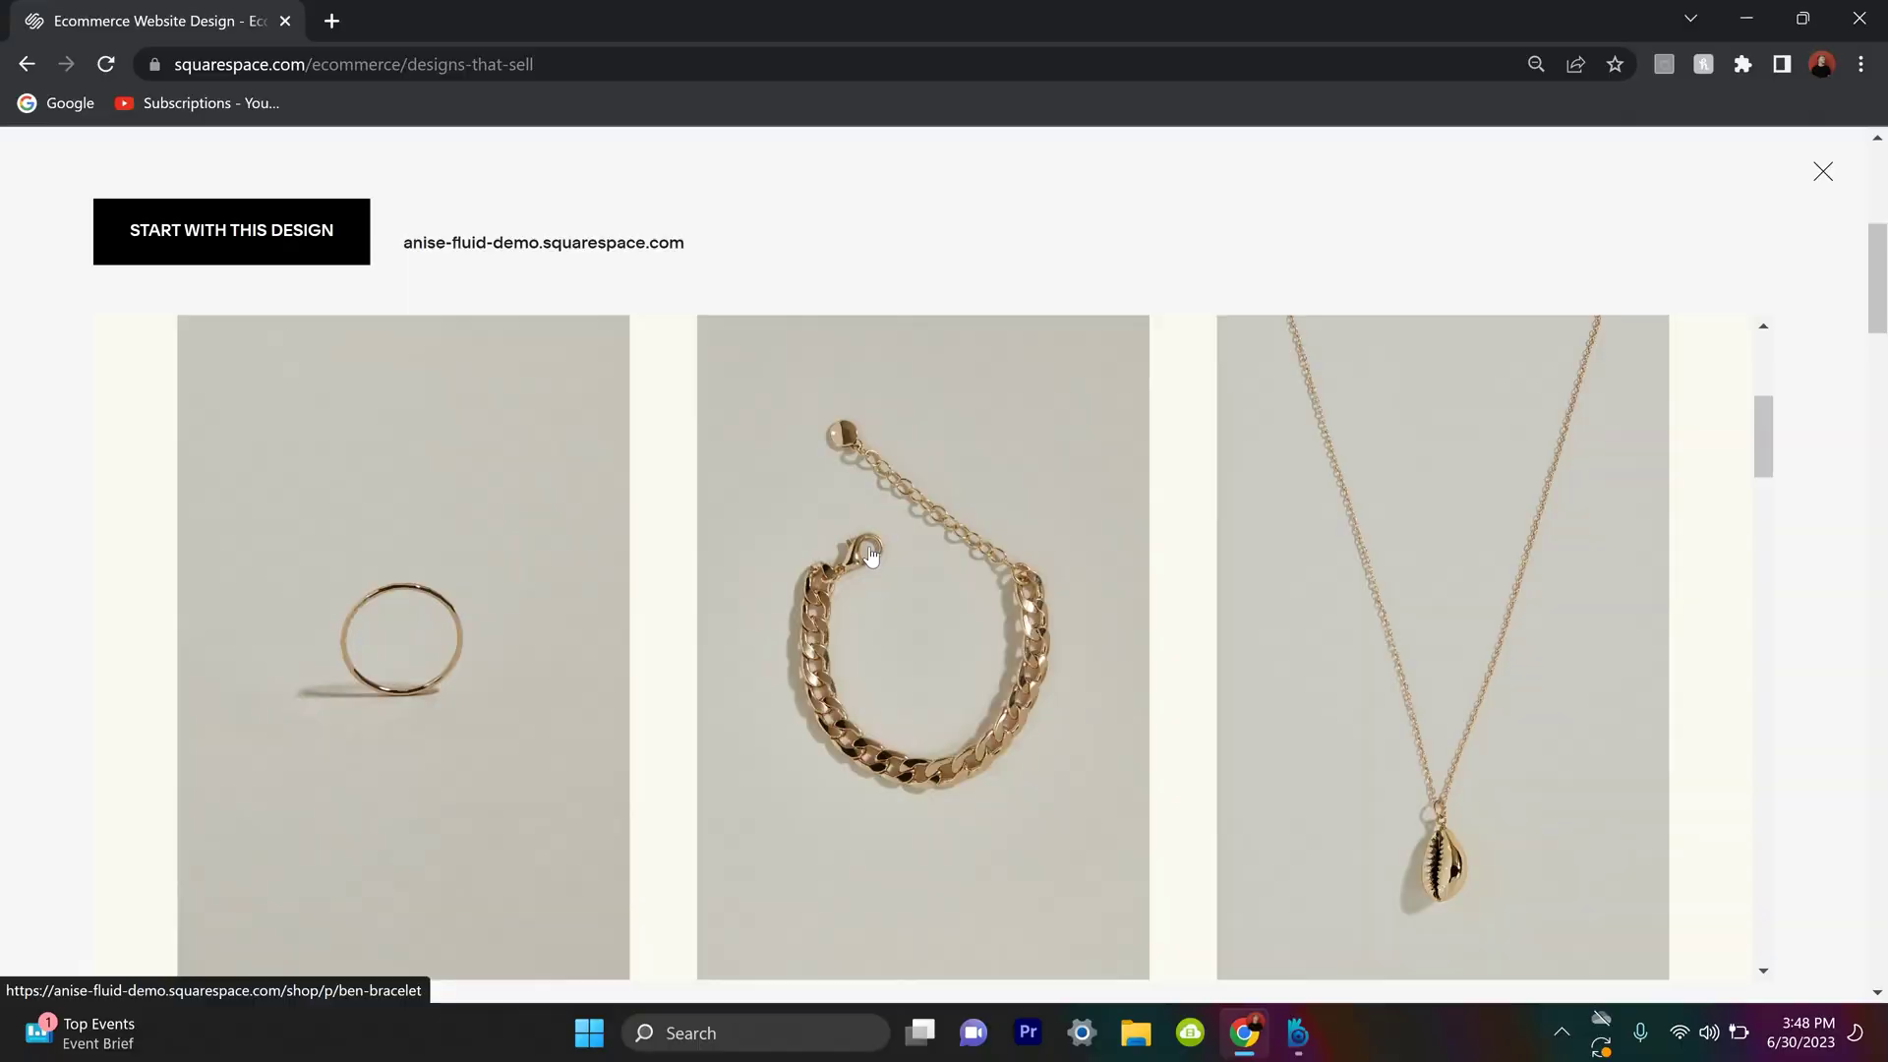
Step: Scroll through the Tresoire template demo's shop listing of bags
{"action": "scroll", "coordinate": [869, 553], "scroll_direction": "down", "scroll_amount": 7}
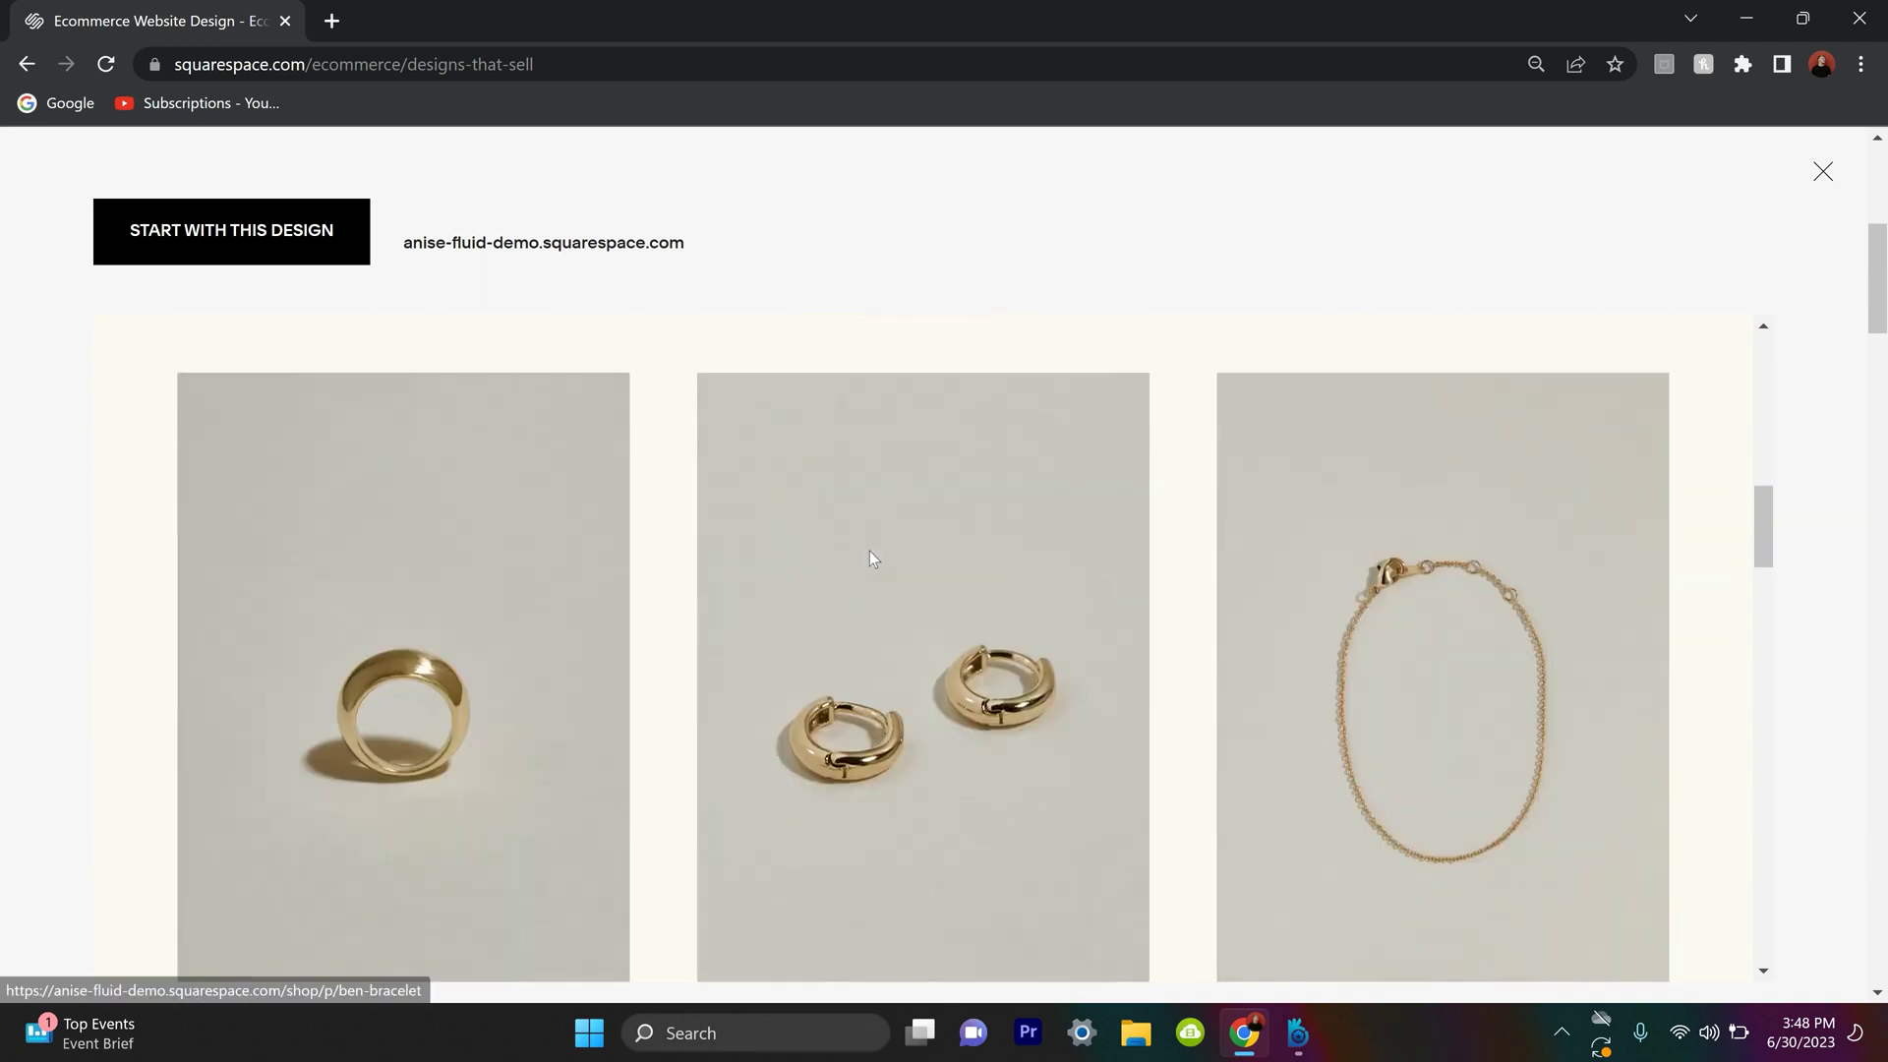
{"action": "scroll", "coordinate": [869, 558], "scroll_direction": "down", "scroll_amount": 3}
{"action": "scroll", "coordinate": [870, 561], "scroll_direction": "up", "scroll_amount": 1}
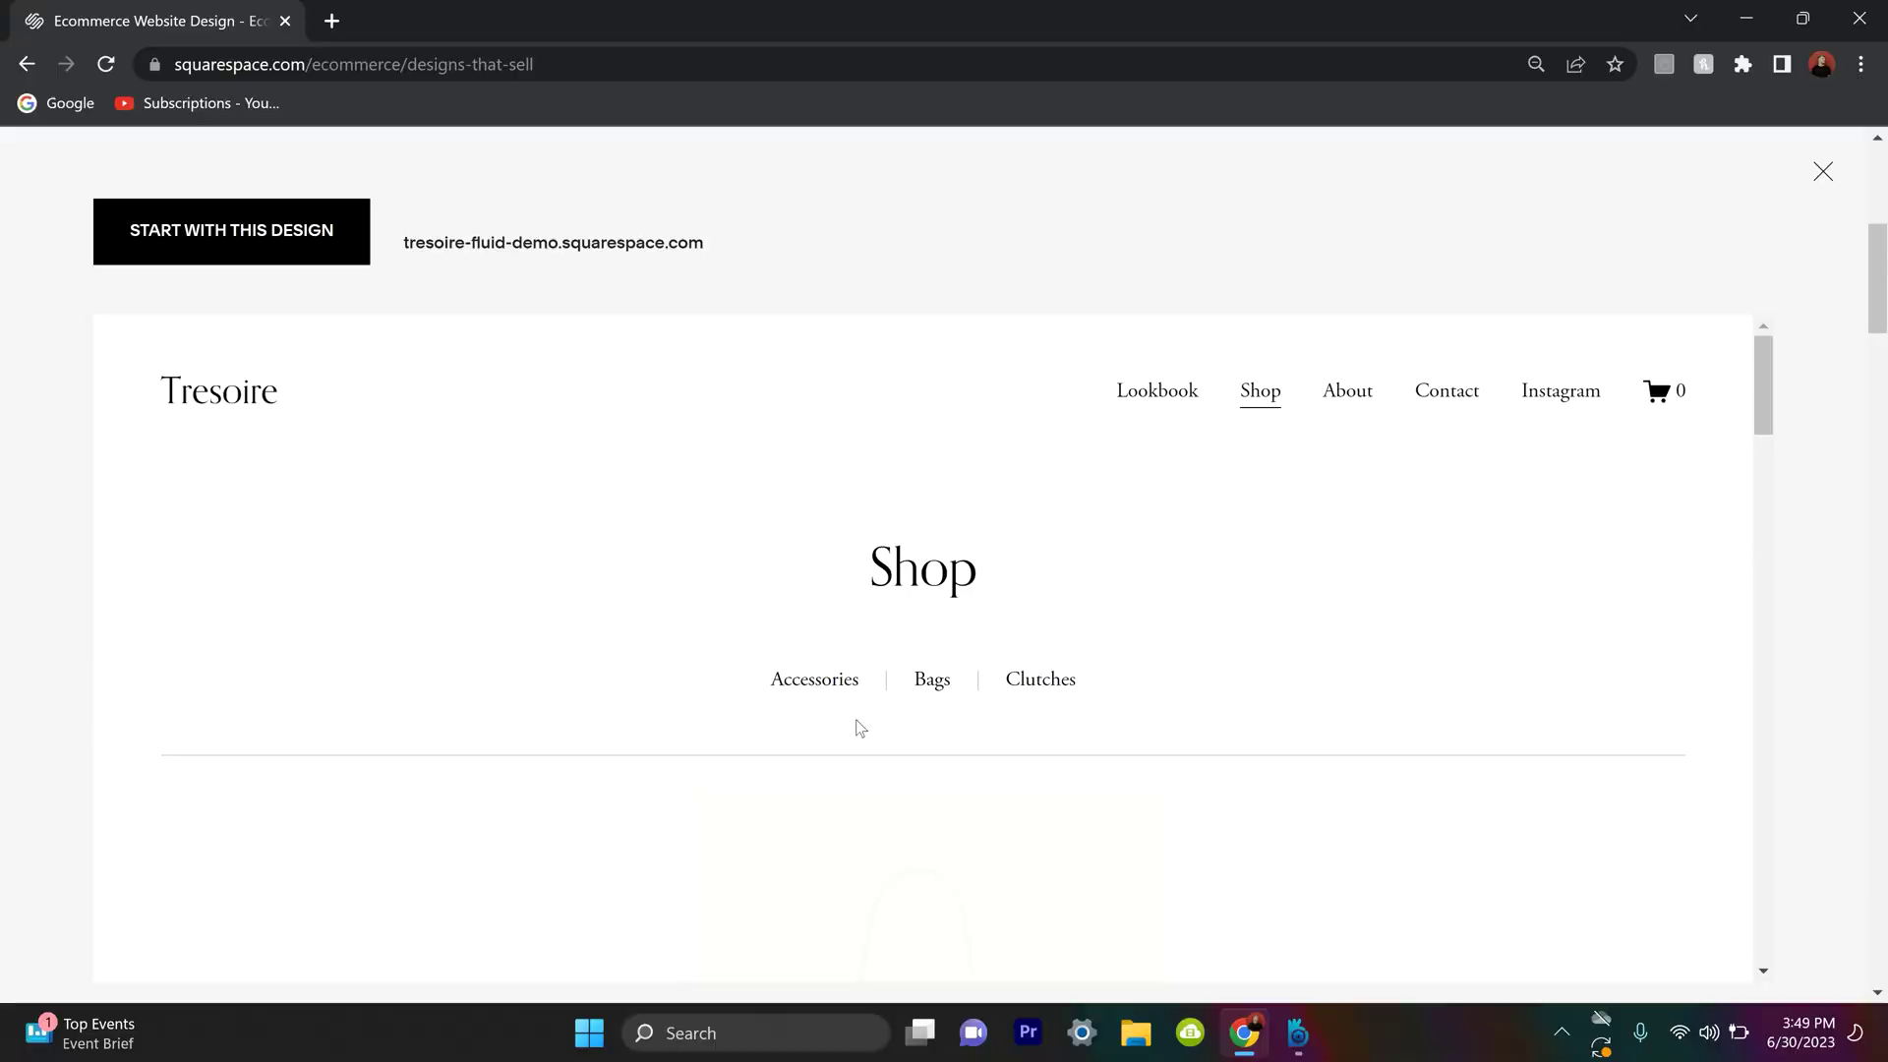
{"action": "scroll", "coordinate": [853, 730], "scroll_direction": "down", "scroll_amount": 9}
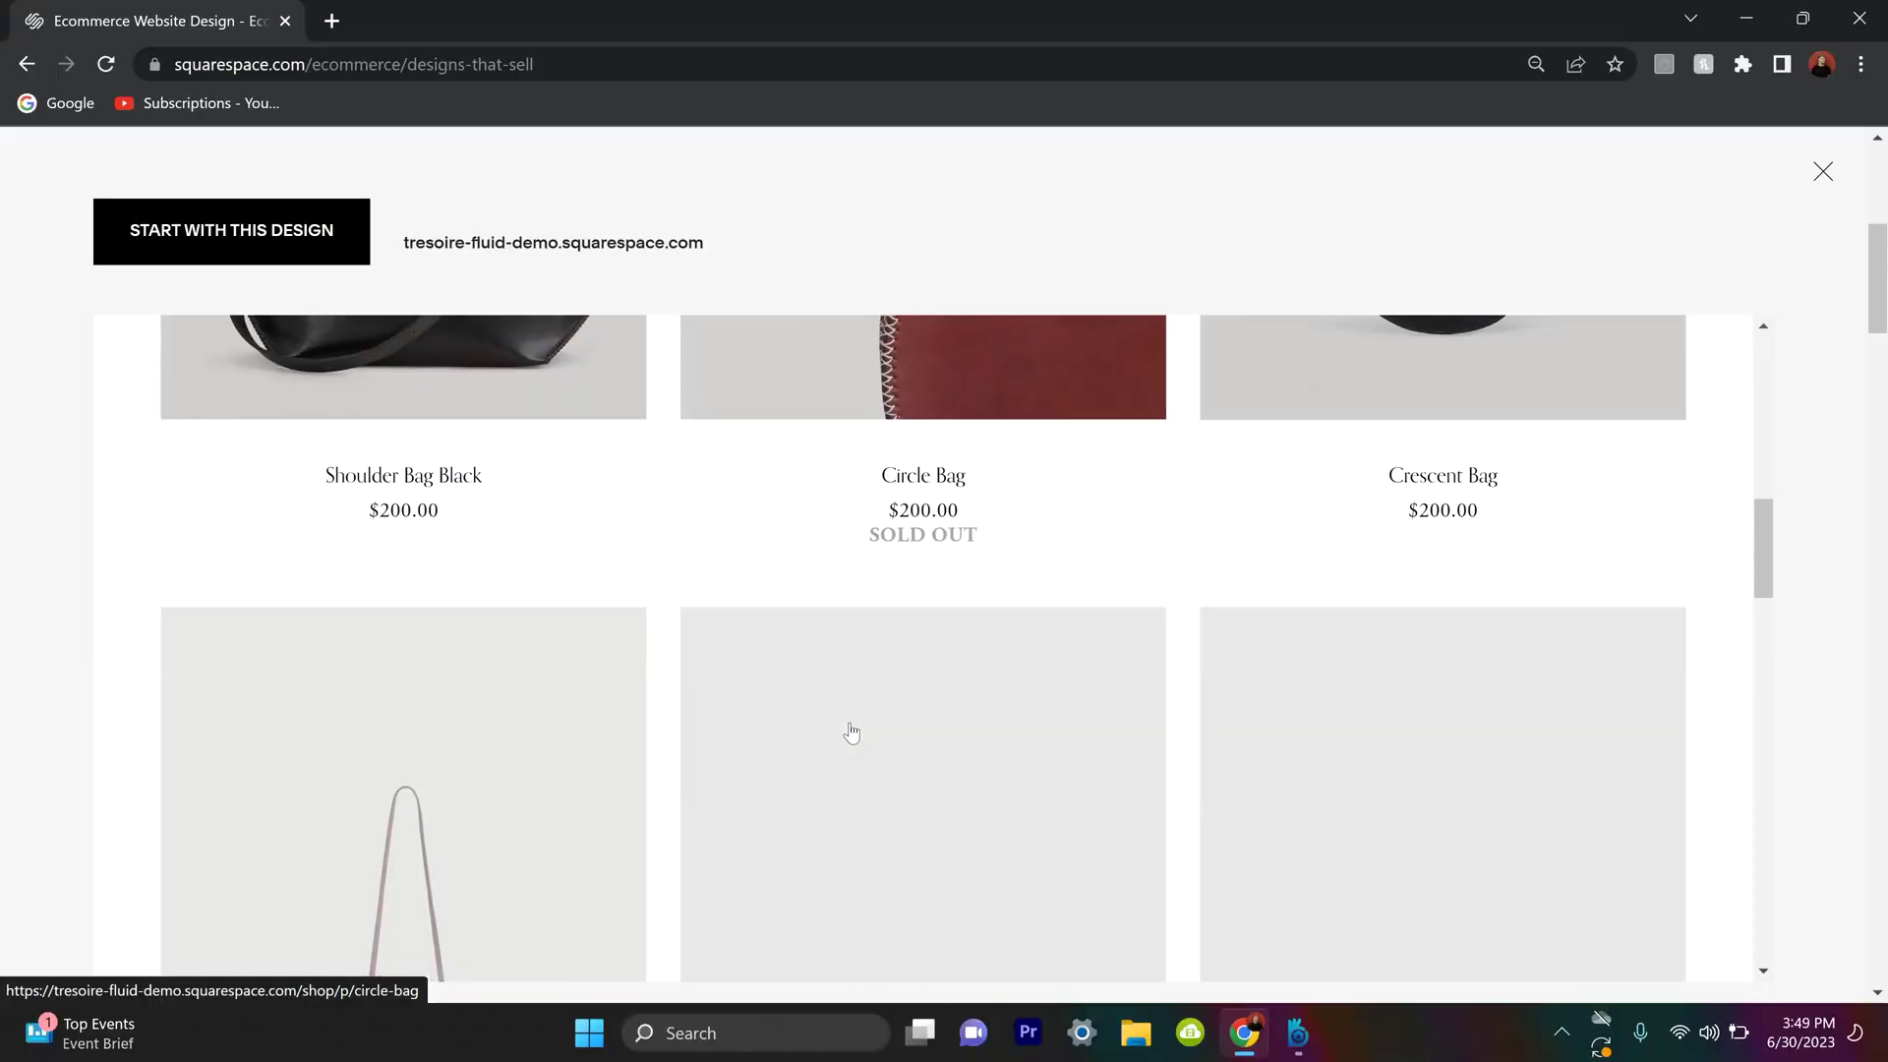